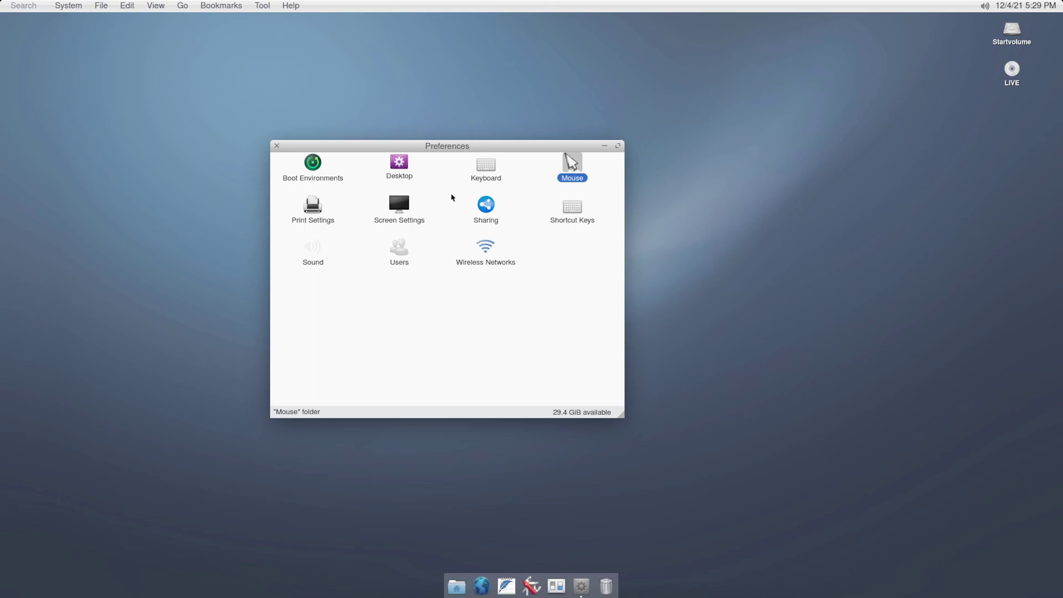
Move the Preferences window aside and close it, leaving the empty desktop
left_click_drag(431, 146, 531, 176)
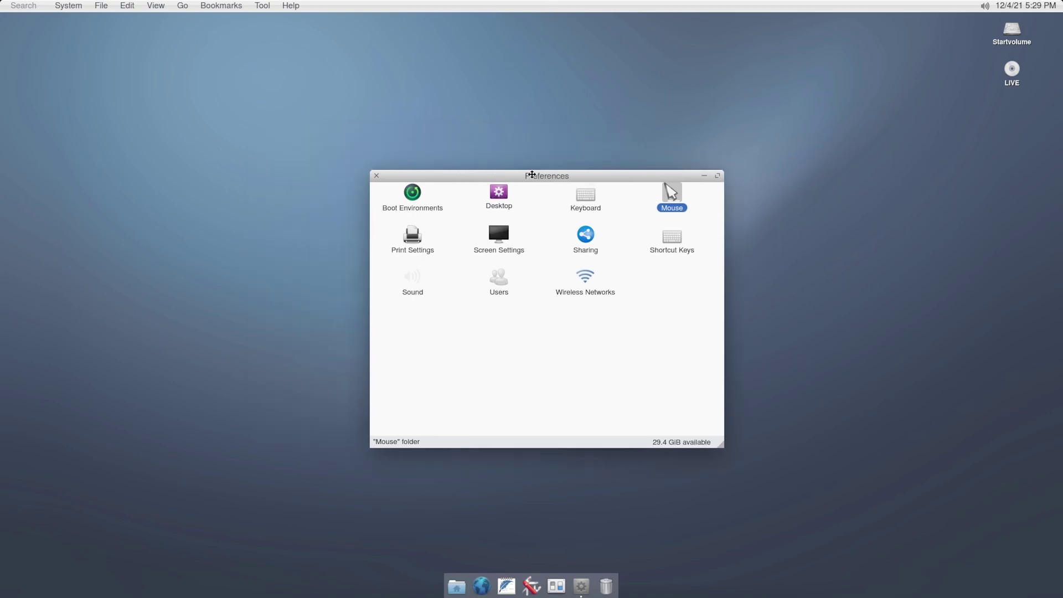
left_click(376, 176)
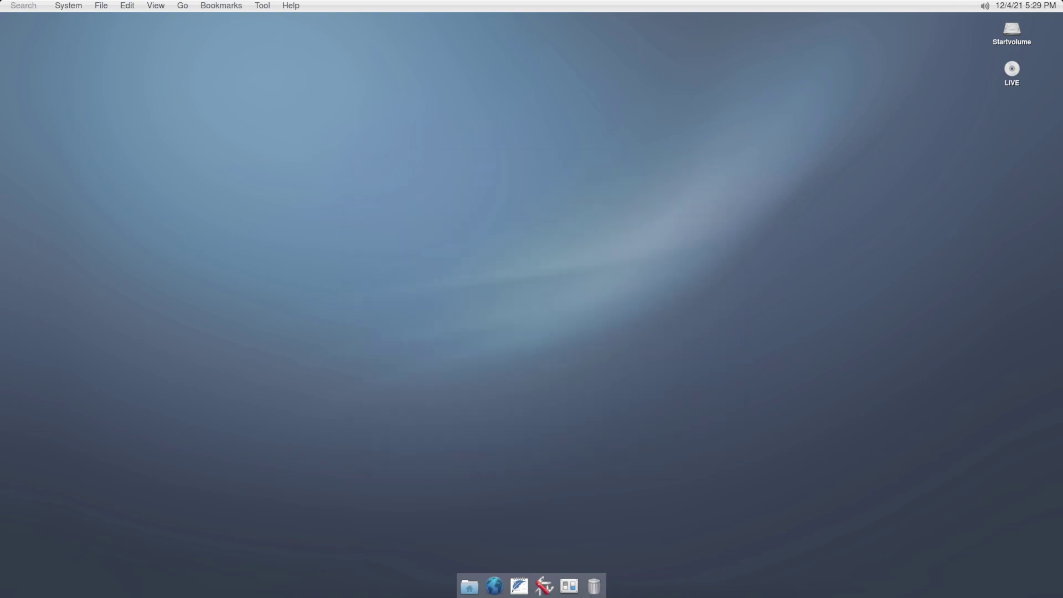
left_click_drag(311, 119, 692, 320)
left_click_drag(876, 511, 229, 63)
key("ctrl+space")
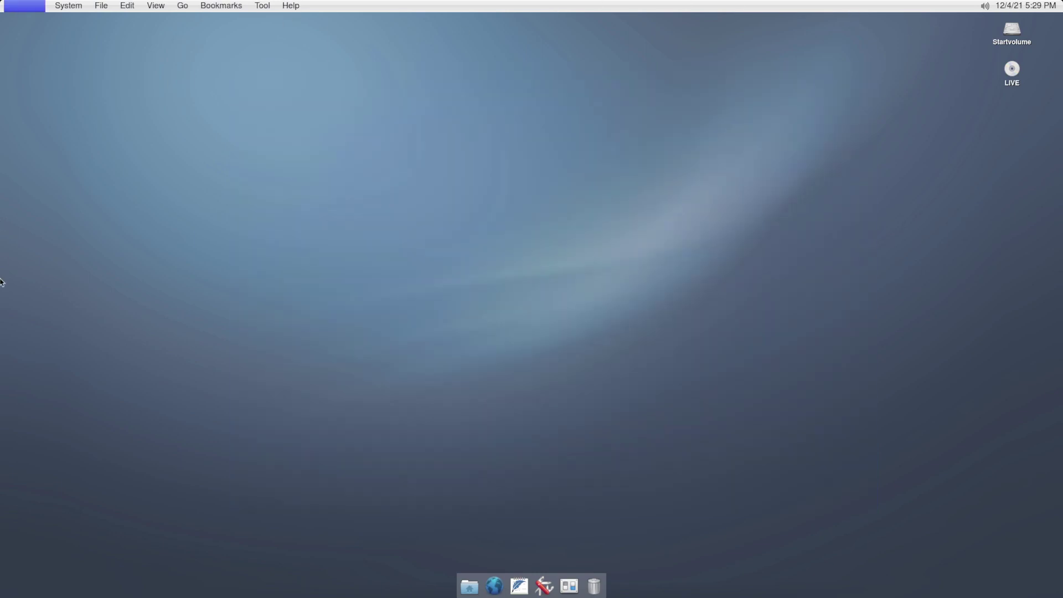
left_click(178, 326)
left_click(66, 6)
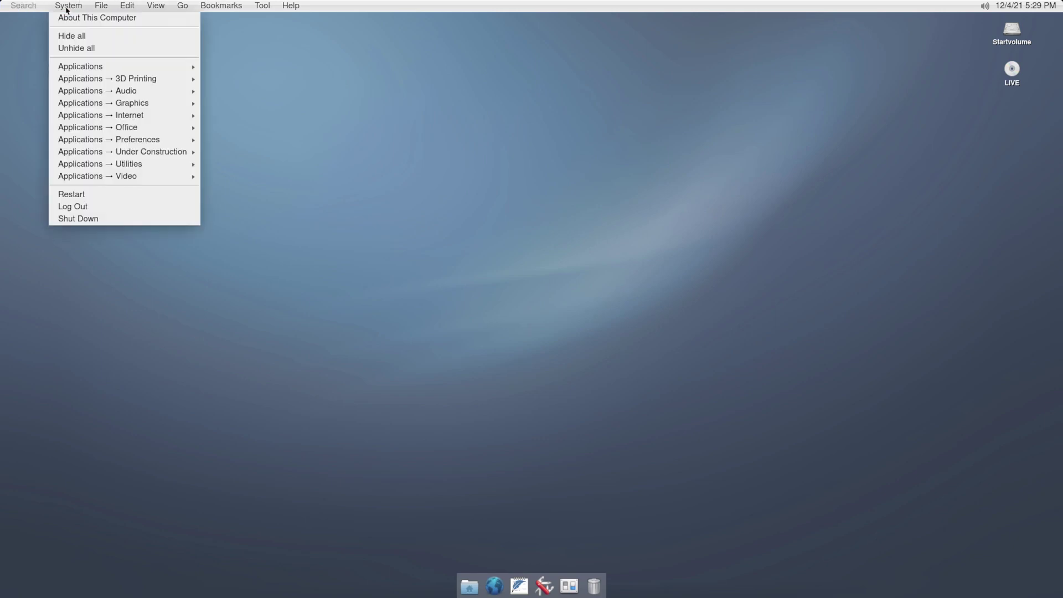
left_click(90, 22)
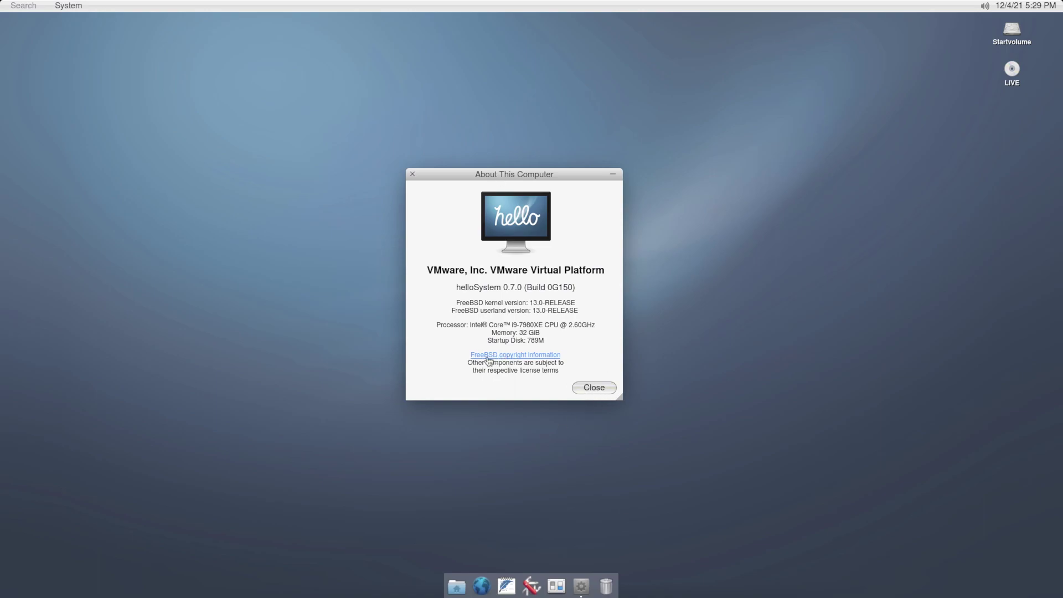
left_click_drag(455, 302, 576, 304)
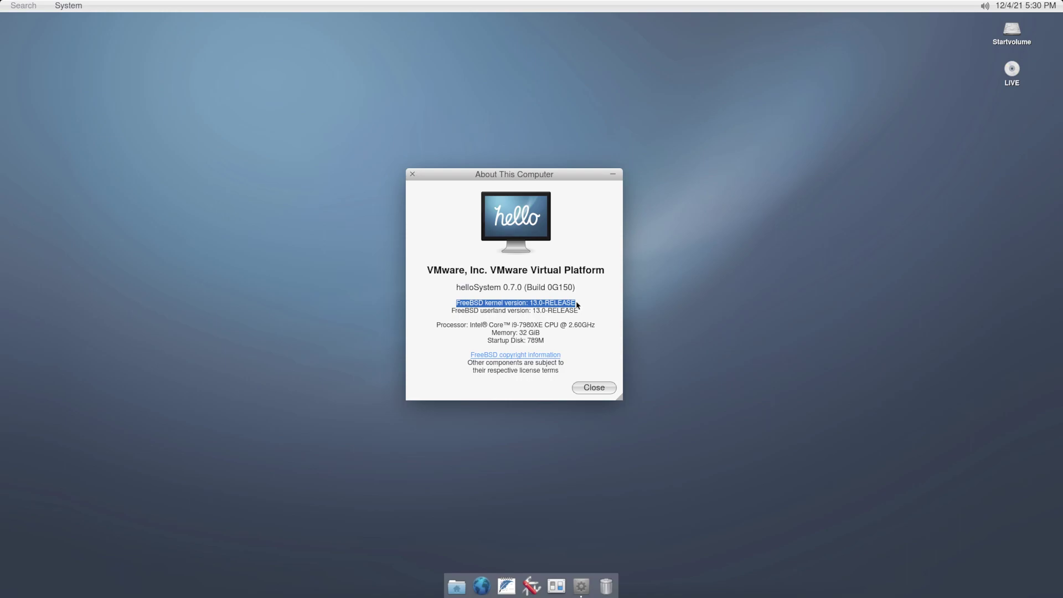
left_click(527, 323)
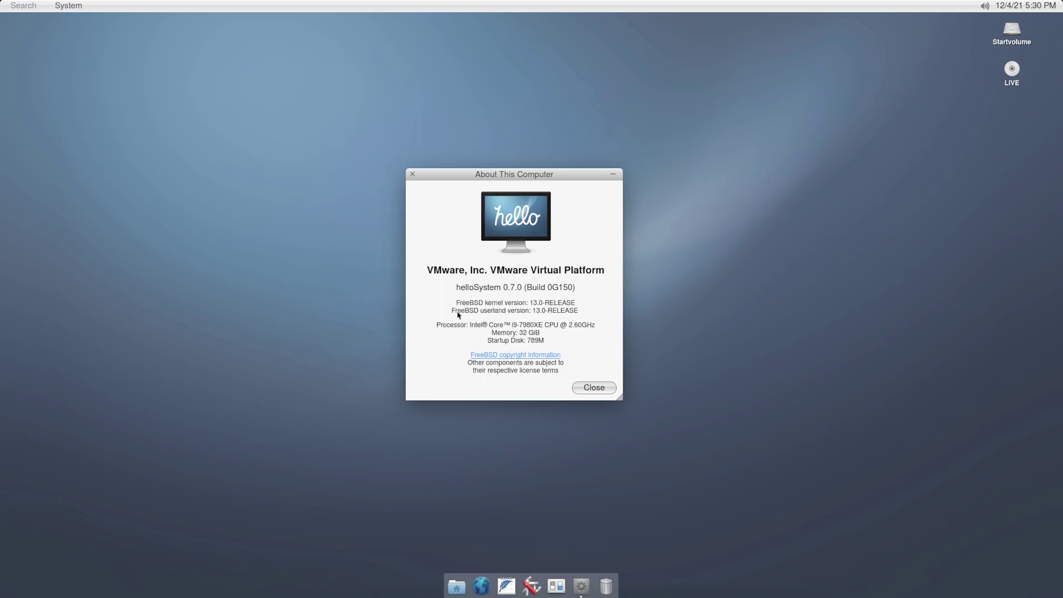
left_click_drag(457, 313, 540, 306)
left_click(590, 317)
left_click_drag(583, 176, 637, 151)
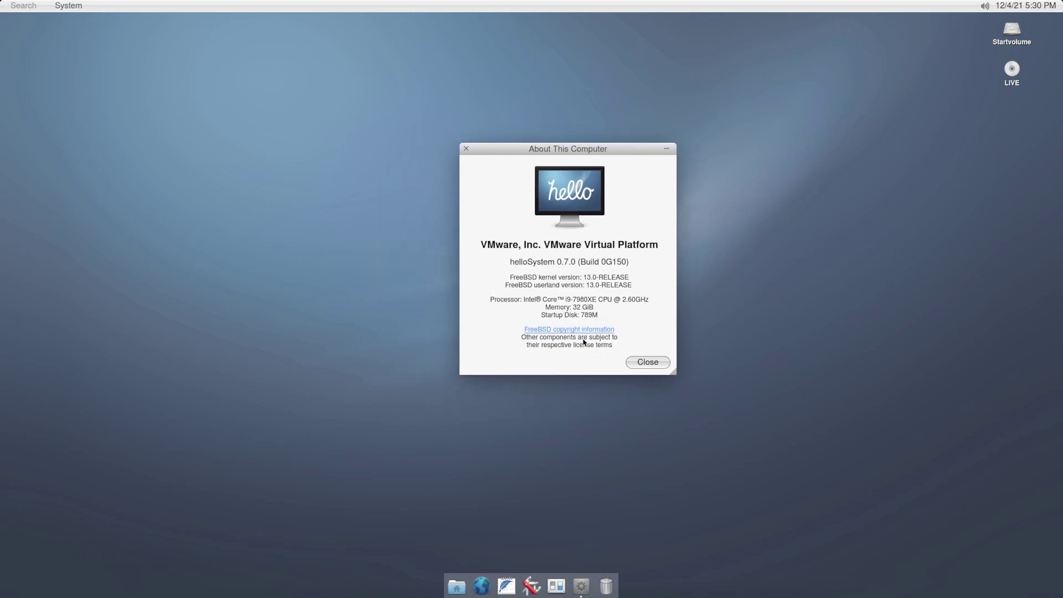
left_click_drag(938, 283, 791, 523)
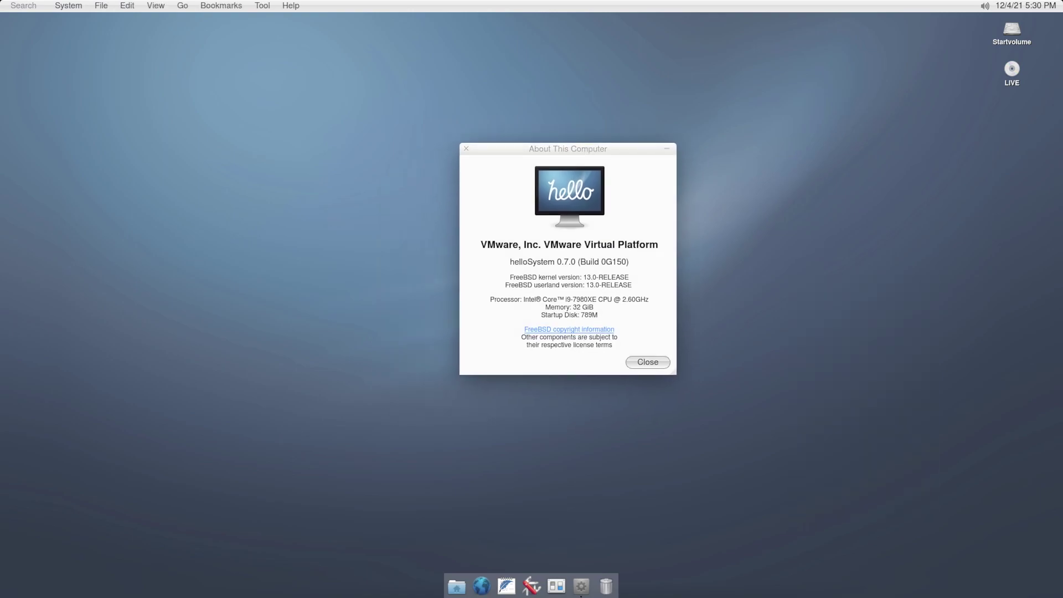
left_click_drag(565, 302, 573, 306)
triple_click(575, 307)
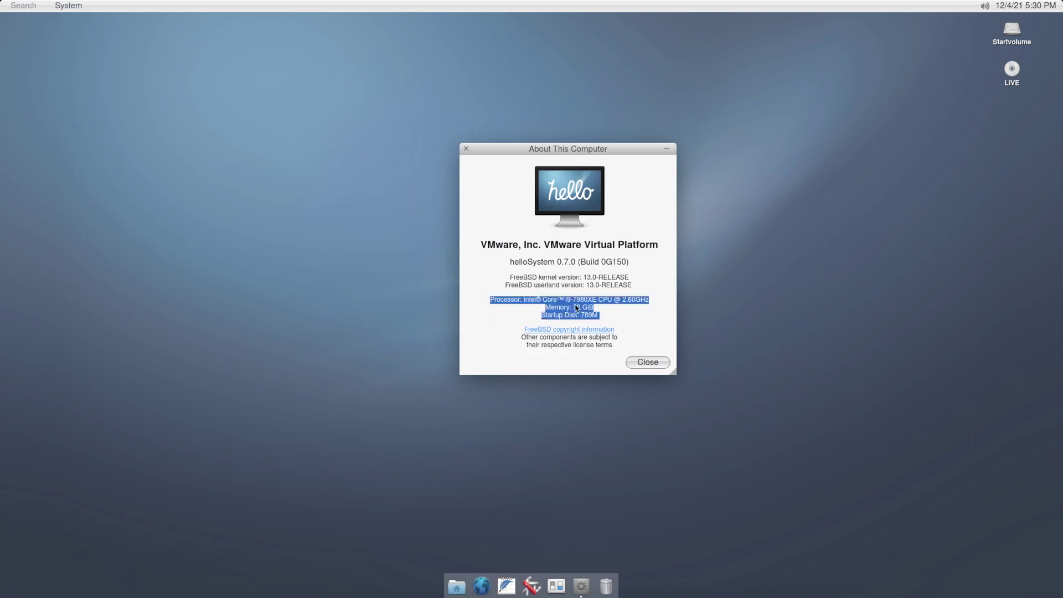
left_click(575, 308)
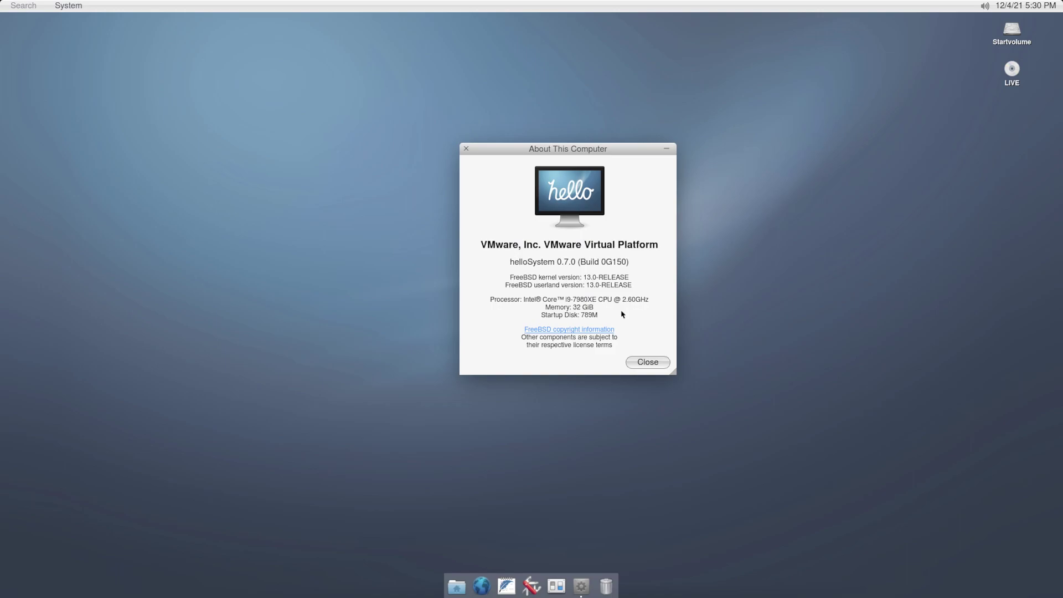
Close the About This Computer dialog and start Firefox from System > Applications > Internet
left_click(645, 362)
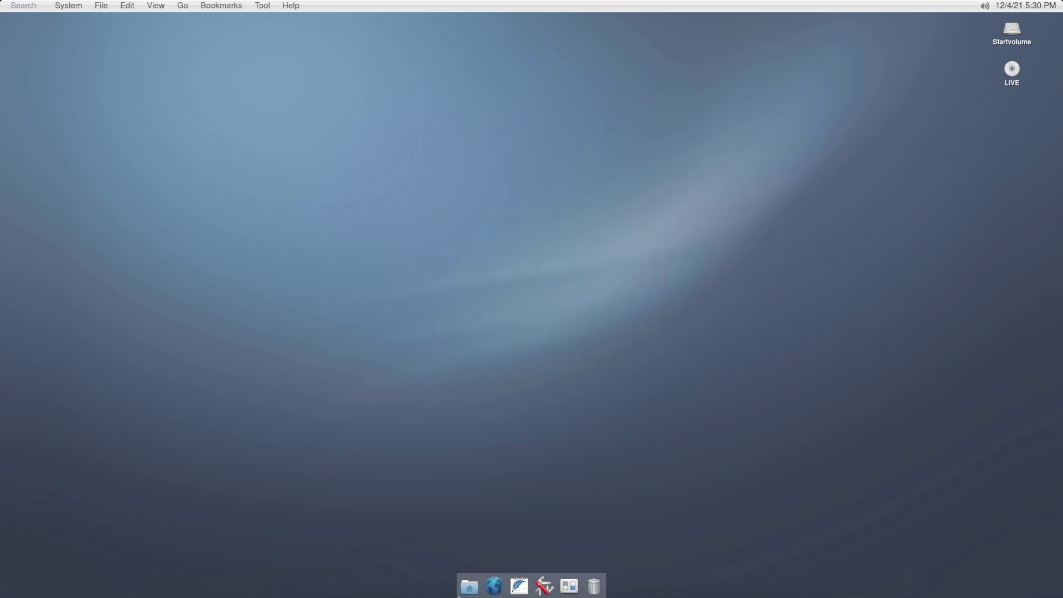
left_click(68, 5)
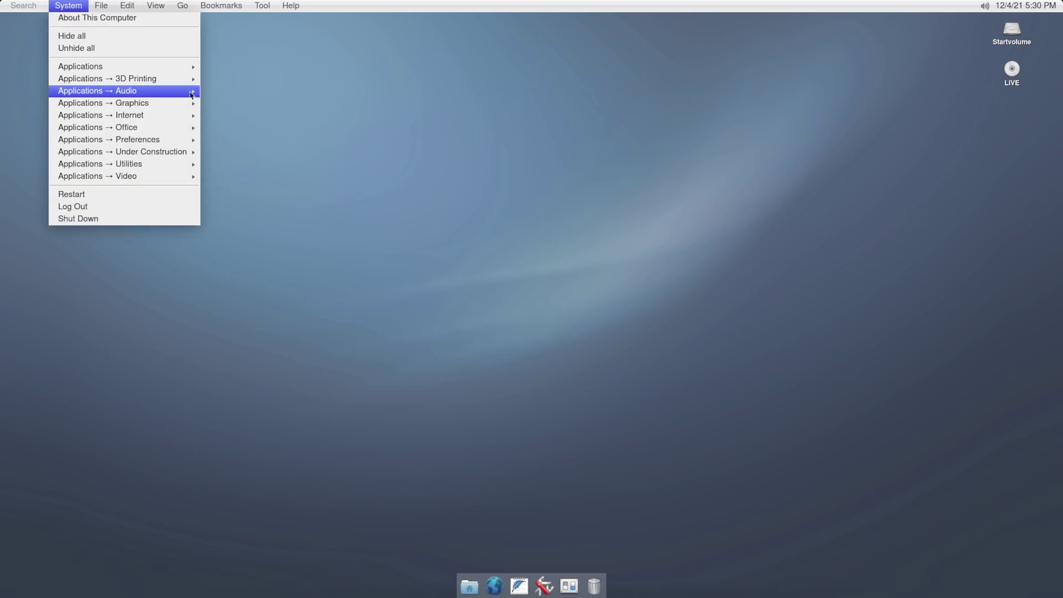
mouse_move(192, 108)
mouse_move(122, 114)
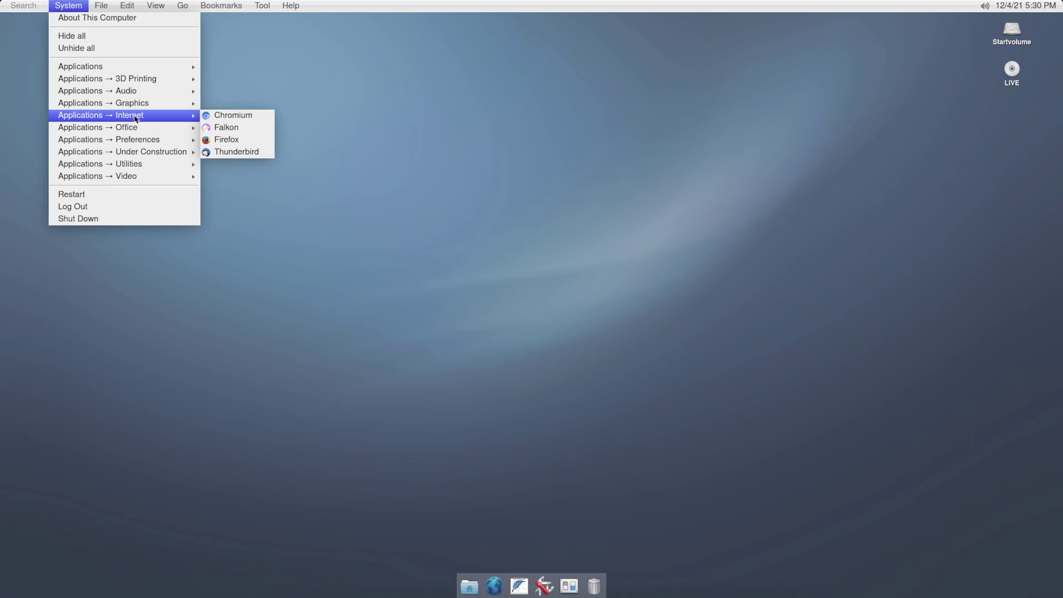
left_click(232, 140)
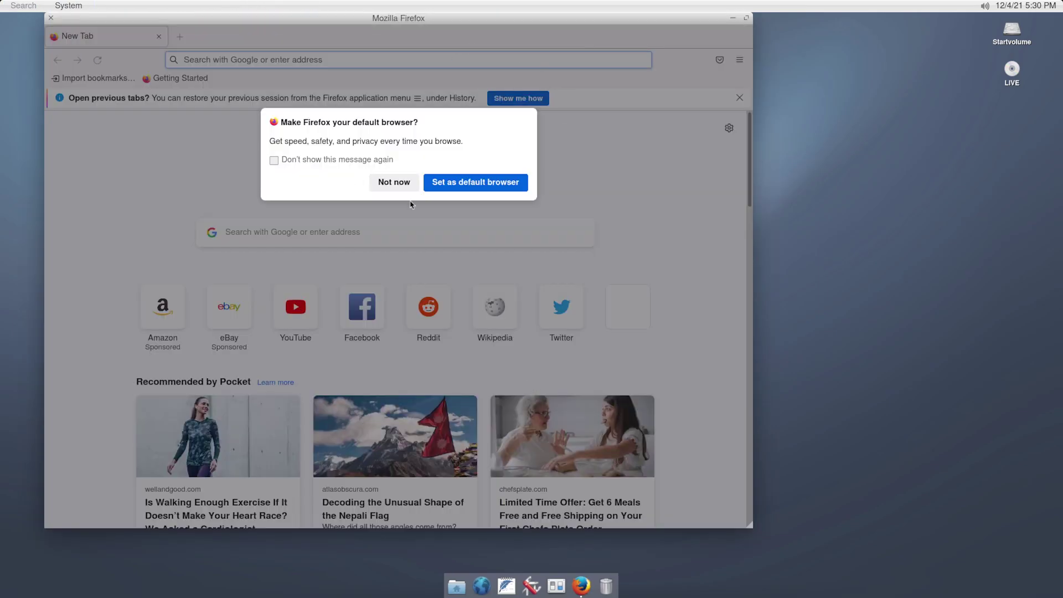
Dismiss the default-browser prompt and load youtube.com/ericparker, moving the window lower right
left_click(392, 191)
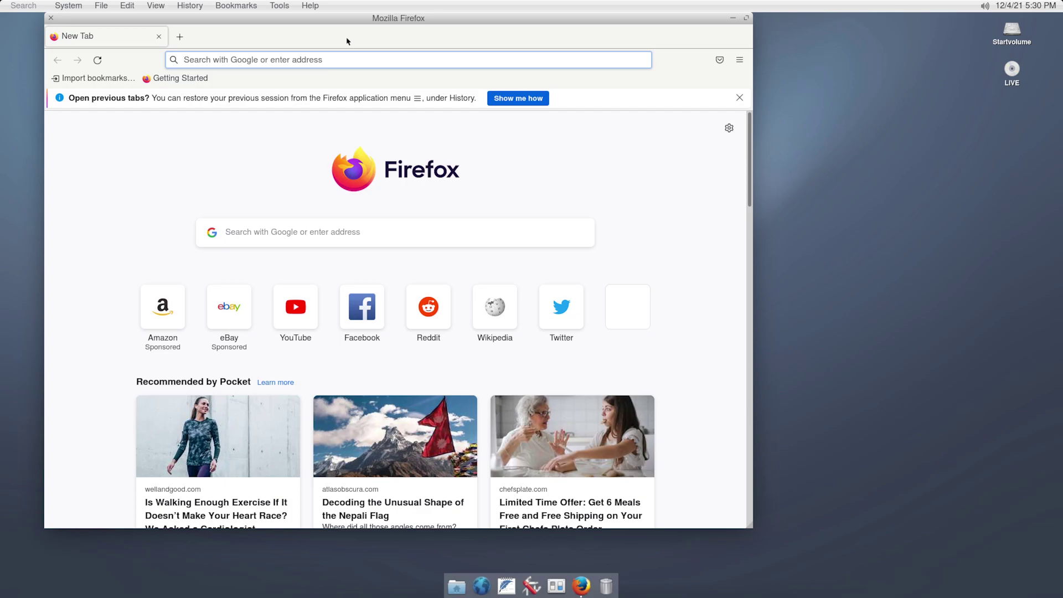
type("youtube.com/ericparker")
key("Return")
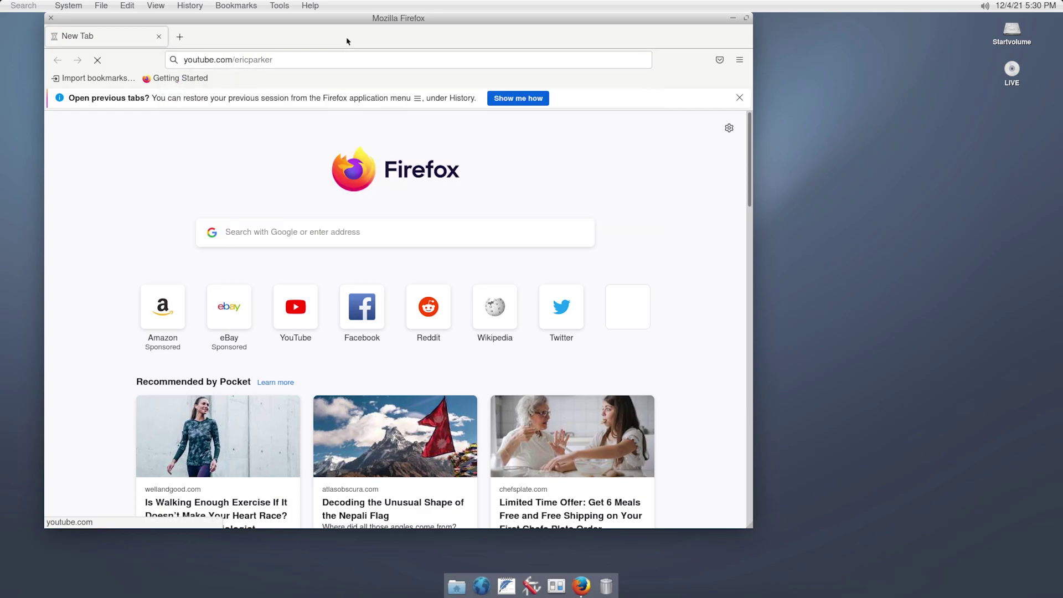
left_click_drag(426, 17, 527, 62)
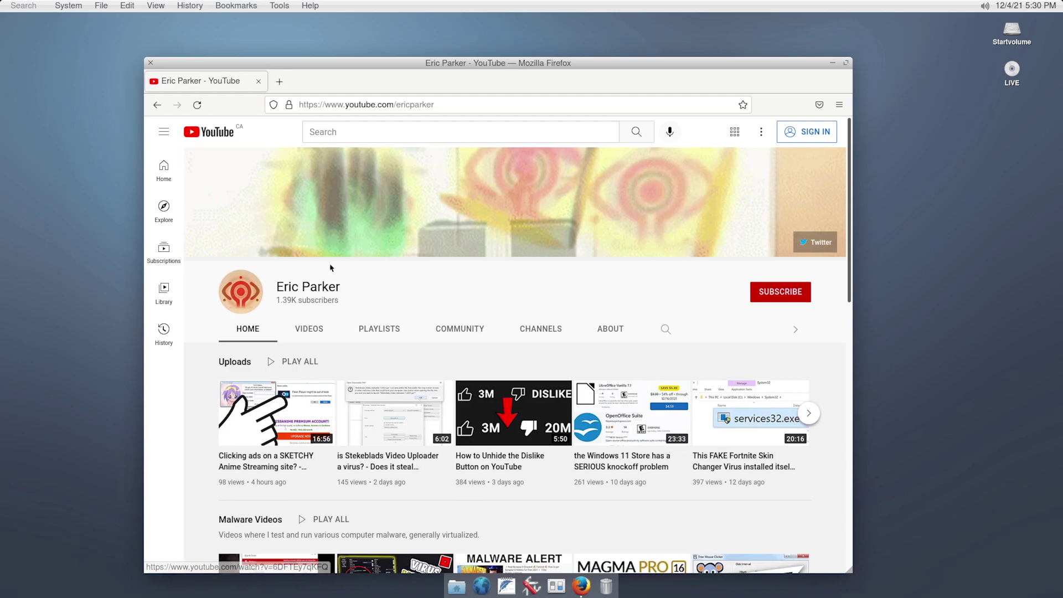
Browse the channel's Videos, About and Community pages, ending back on Videos
left_click(307, 327)
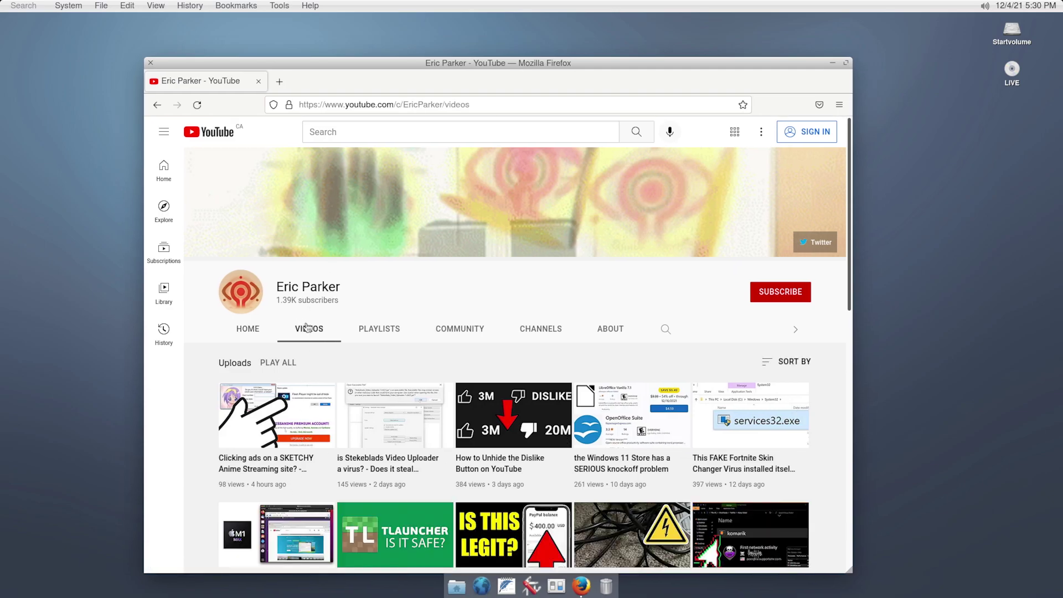
left_click(610, 332)
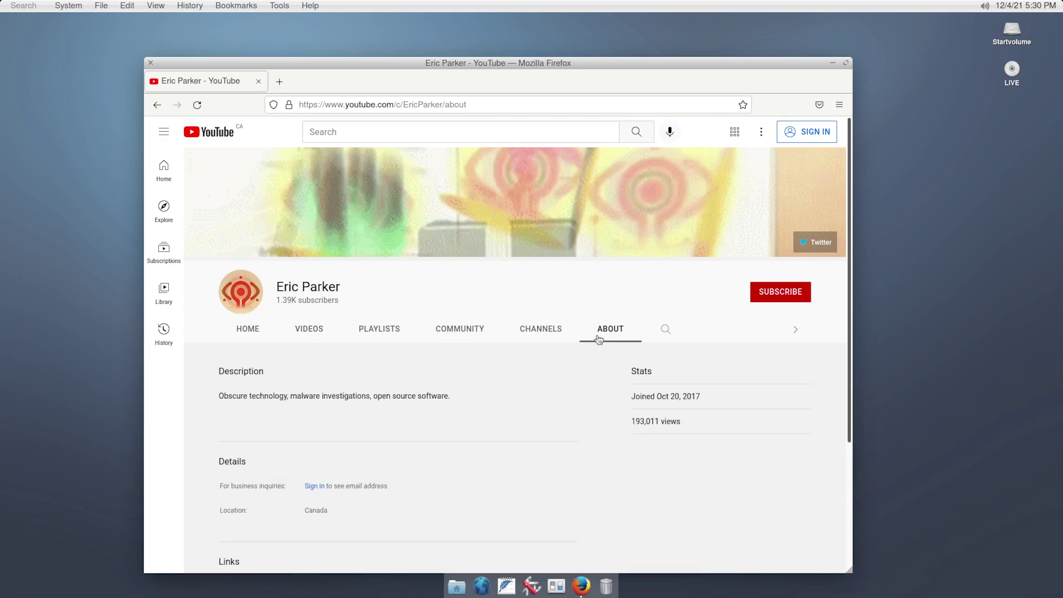
left_click(478, 336)
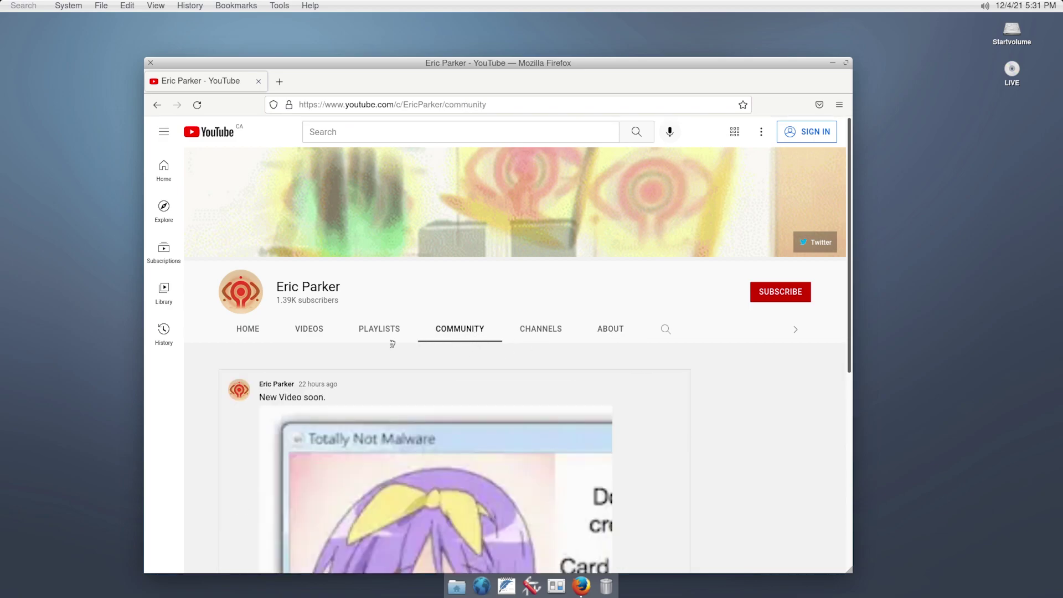
left_click(305, 331)
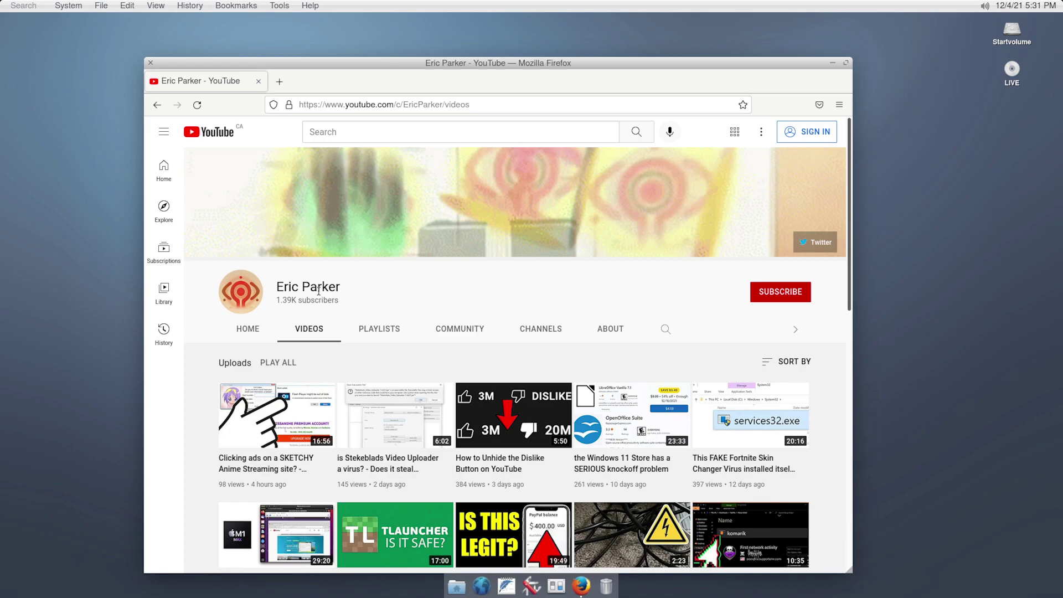
scroll(382, 287, "down", 1)
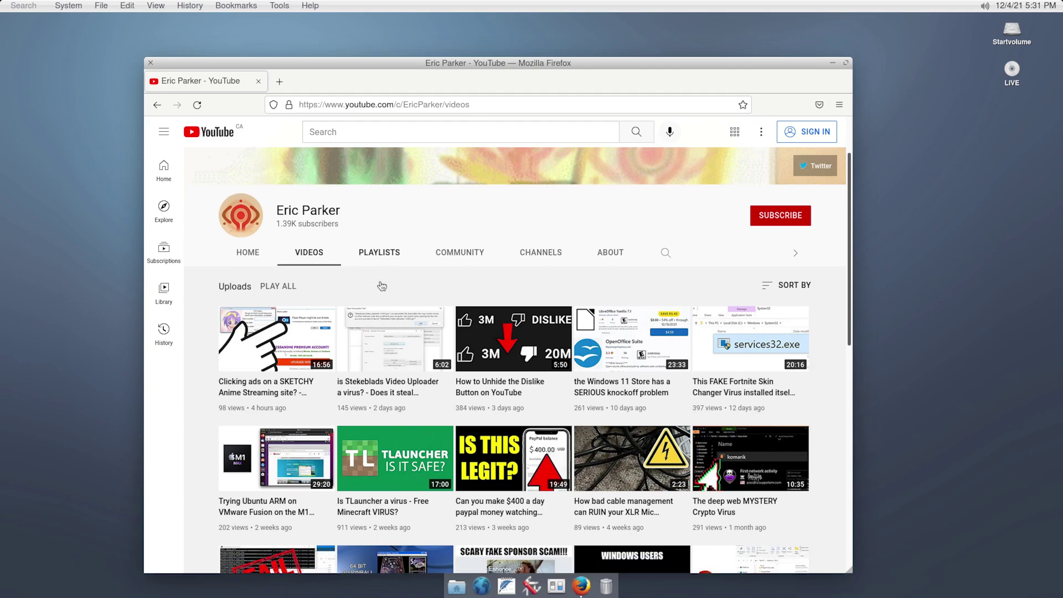
scroll(381, 286, "down", 2)
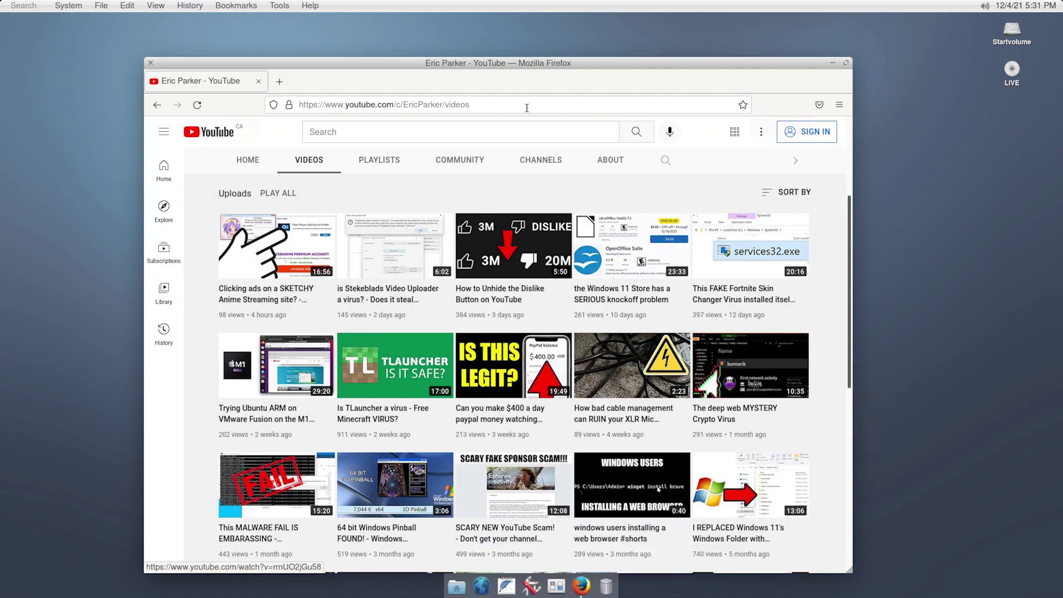
left_click(467, 157)
left_click(607, 331)
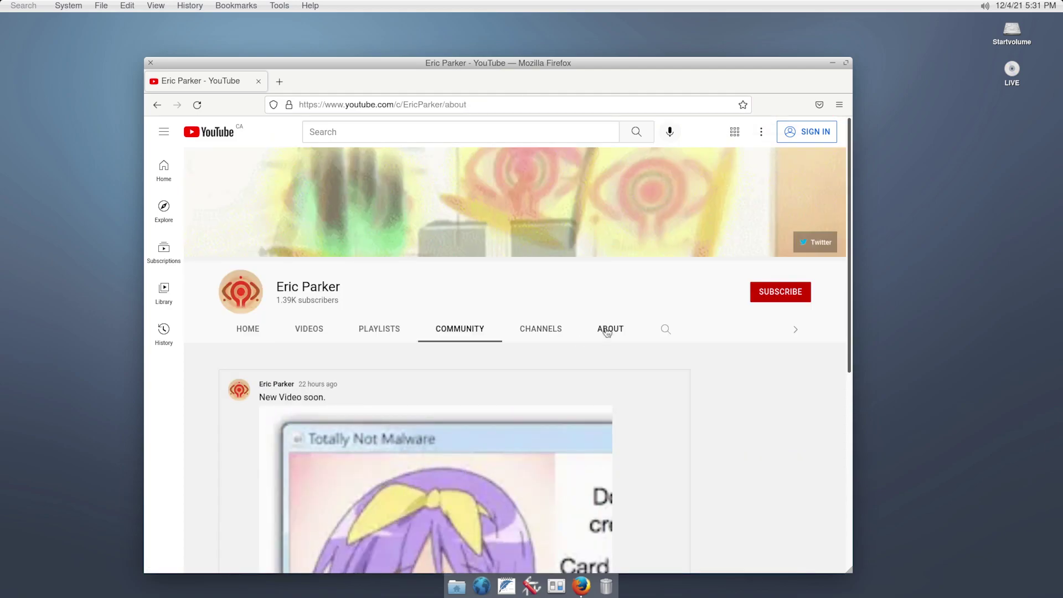
left_click(301, 338)
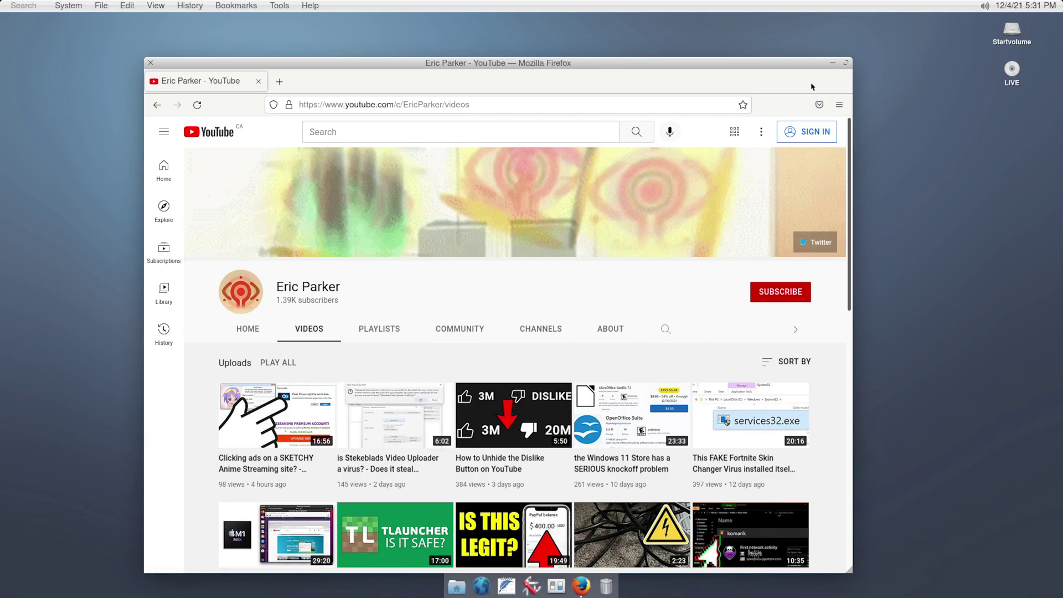
Maximize the Firefox window, then close the browser to return to the desktop
left_click(770, 51)
left_click(831, 72)
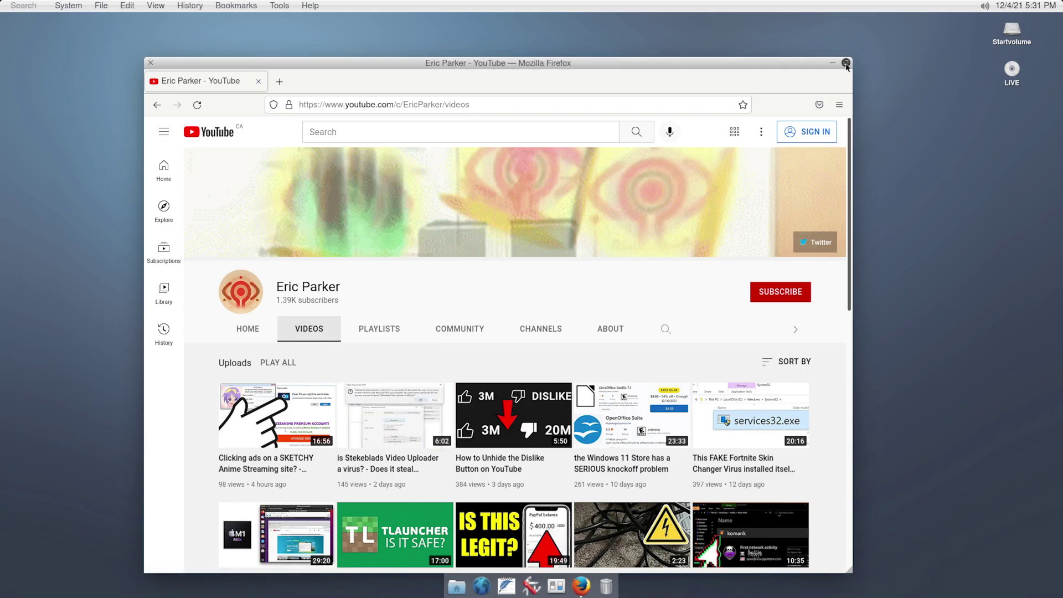
left_click(846, 62)
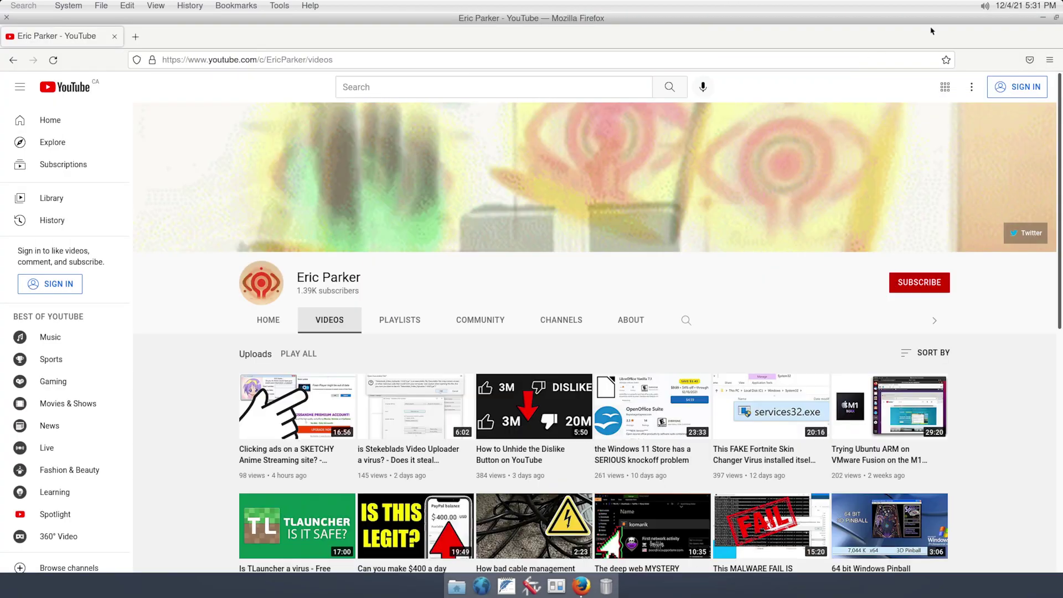
left_click(1042, 18)
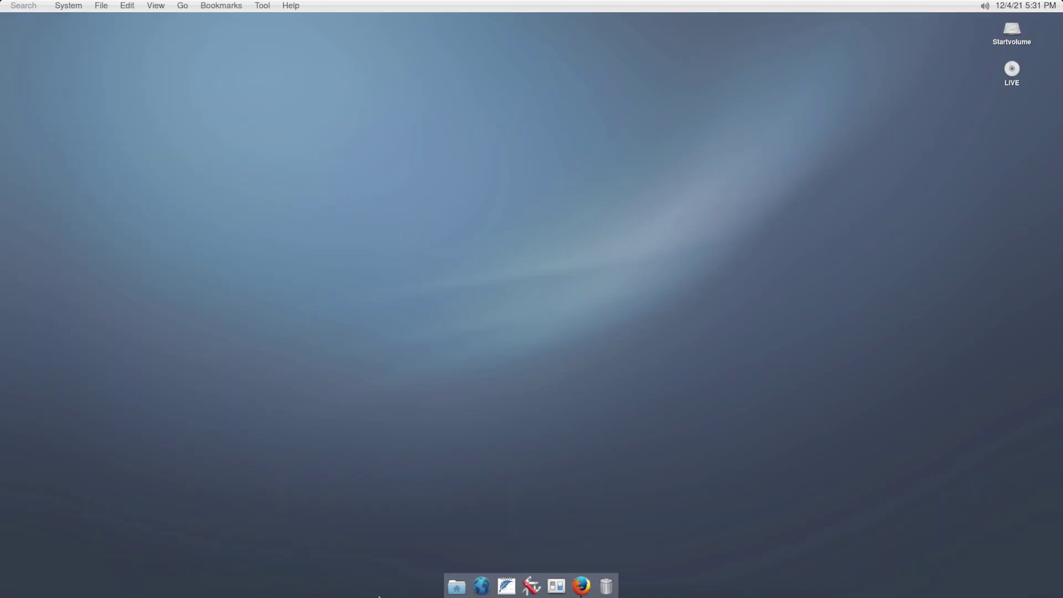
From the Utilities folder, run Calendar, browse back to November 2021, and close it
left_click(532, 585)
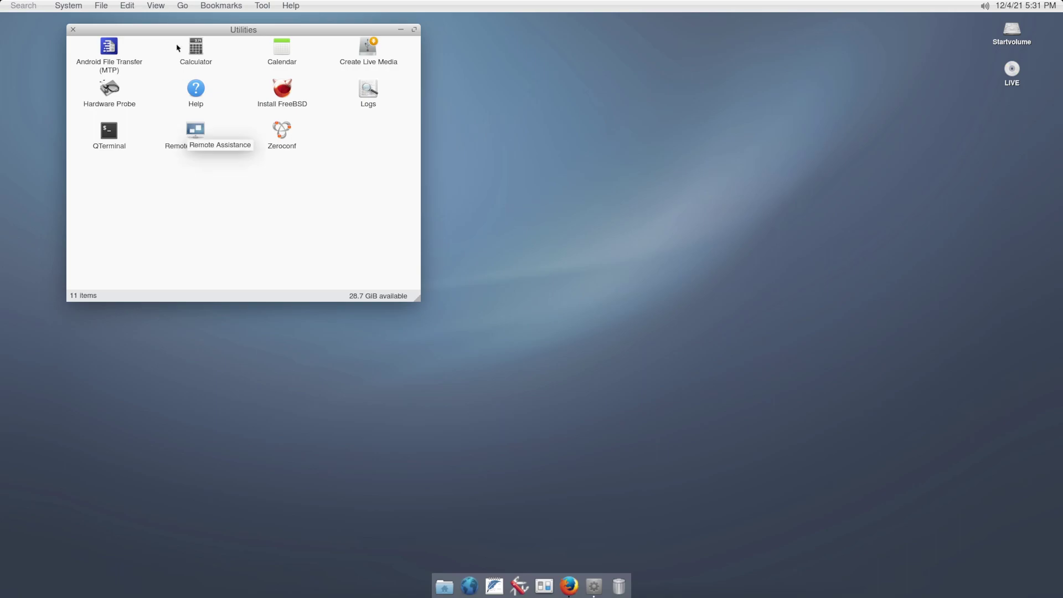
left_click(296, 62)
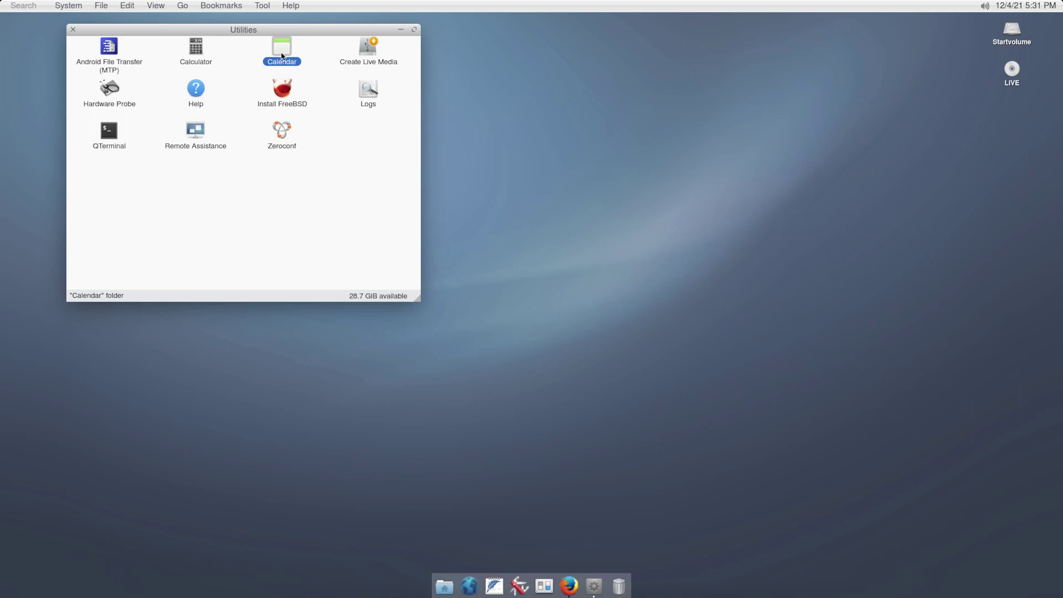
double_click(282, 55)
left_click(168, 53)
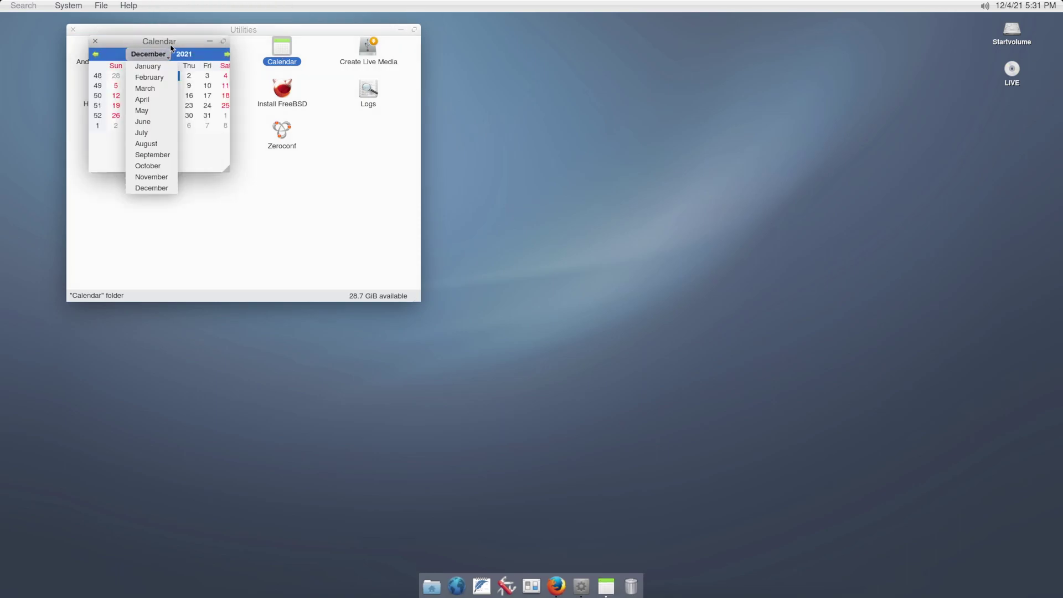
left_click(249, 76)
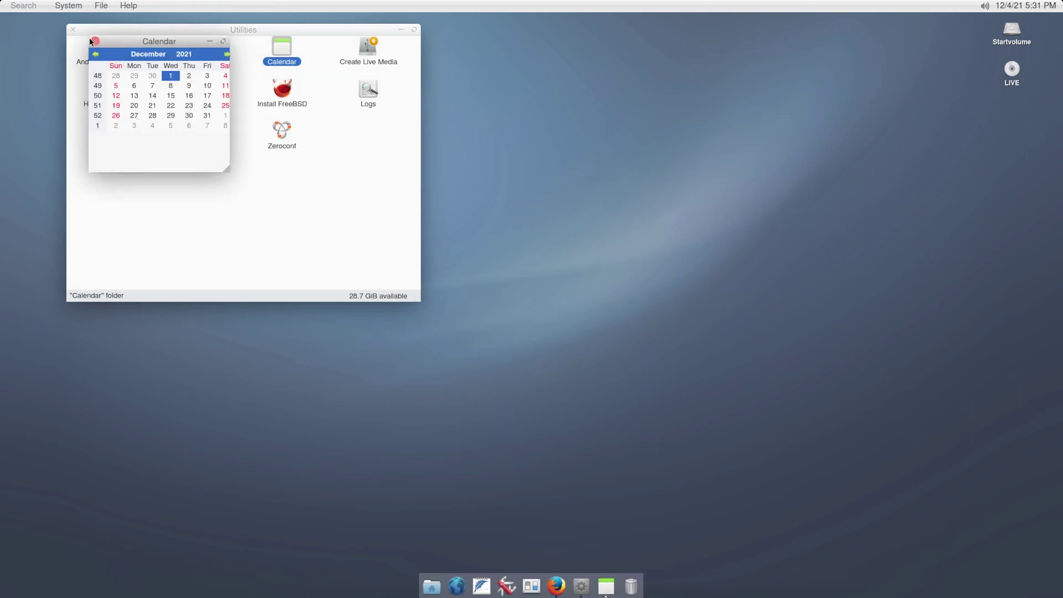
left_click(96, 53)
left_click(95, 41)
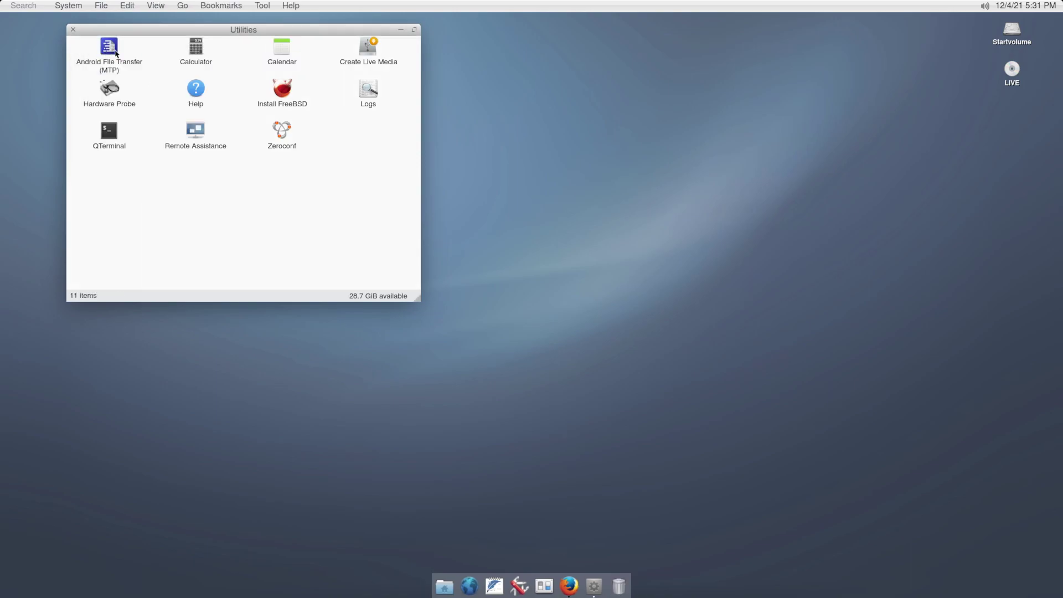
Run Android File Transfer, dismiss its message, then launch Hardware Probe
double_click(114, 49)
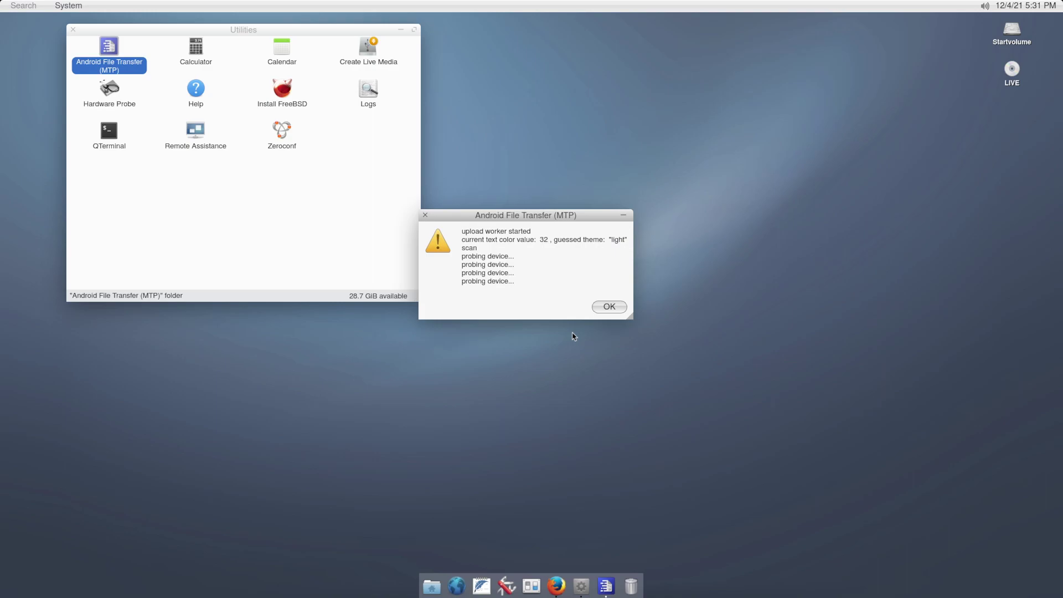
left_click(616, 306)
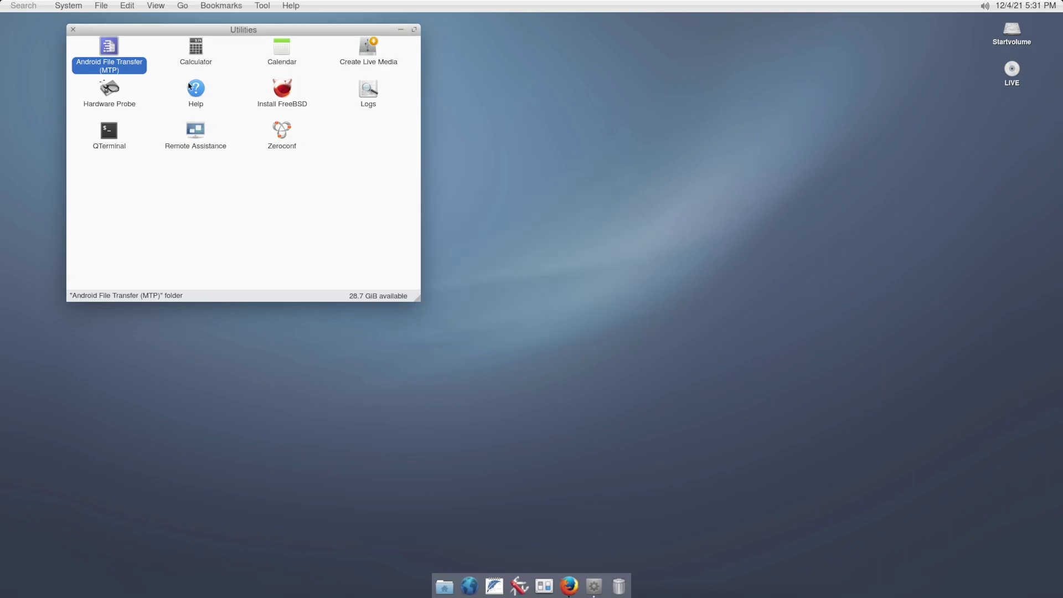
left_click(116, 82)
double_click(116, 83)
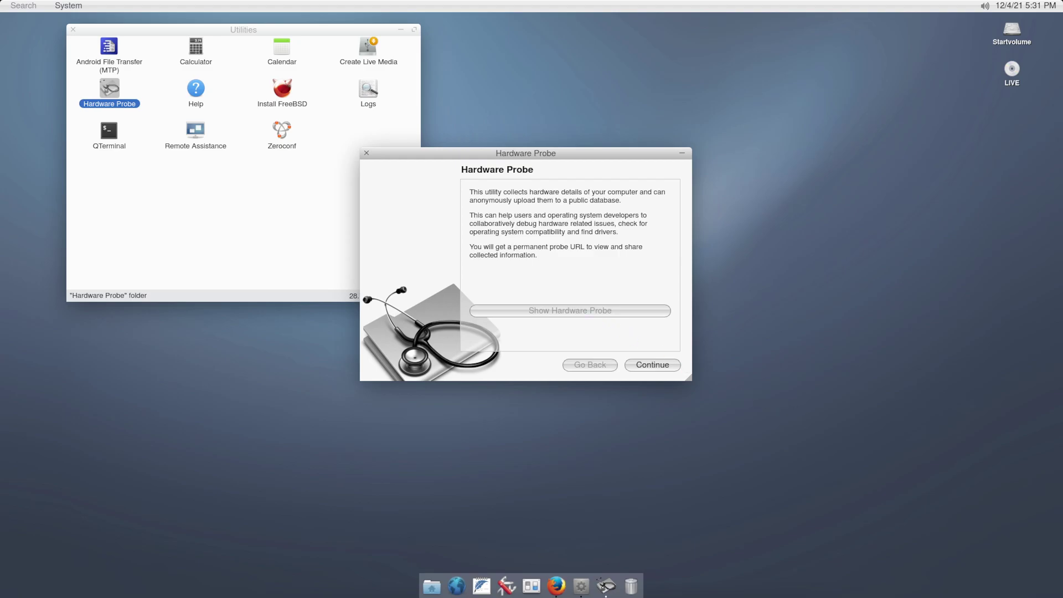
Continue past the Hardware Probe intro and privacy pages to upload the probe, moving its window aside
left_click(668, 370)
left_click(668, 369)
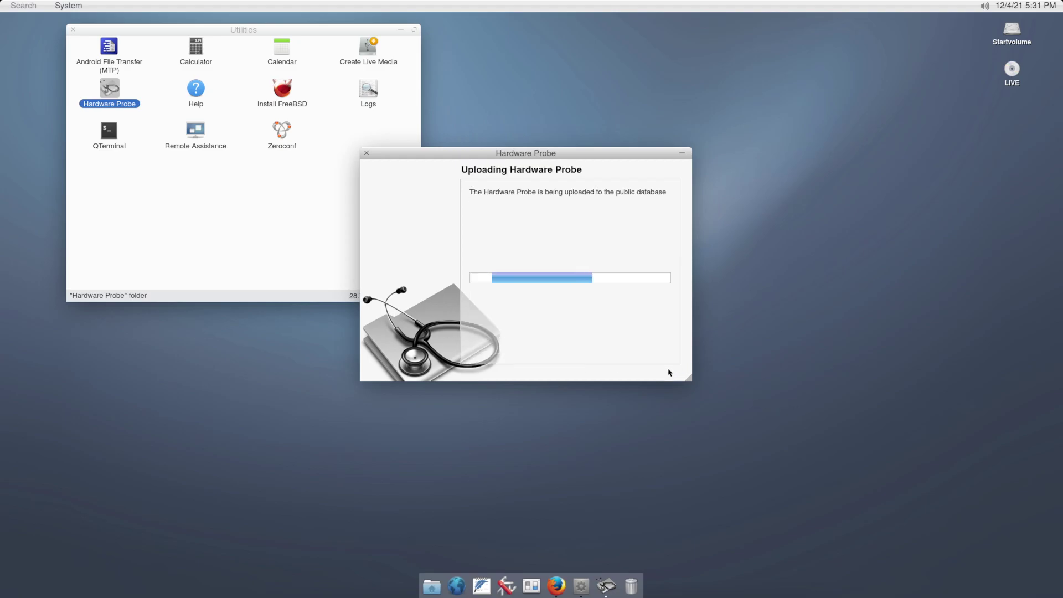
left_click_drag(464, 155, 609, 123)
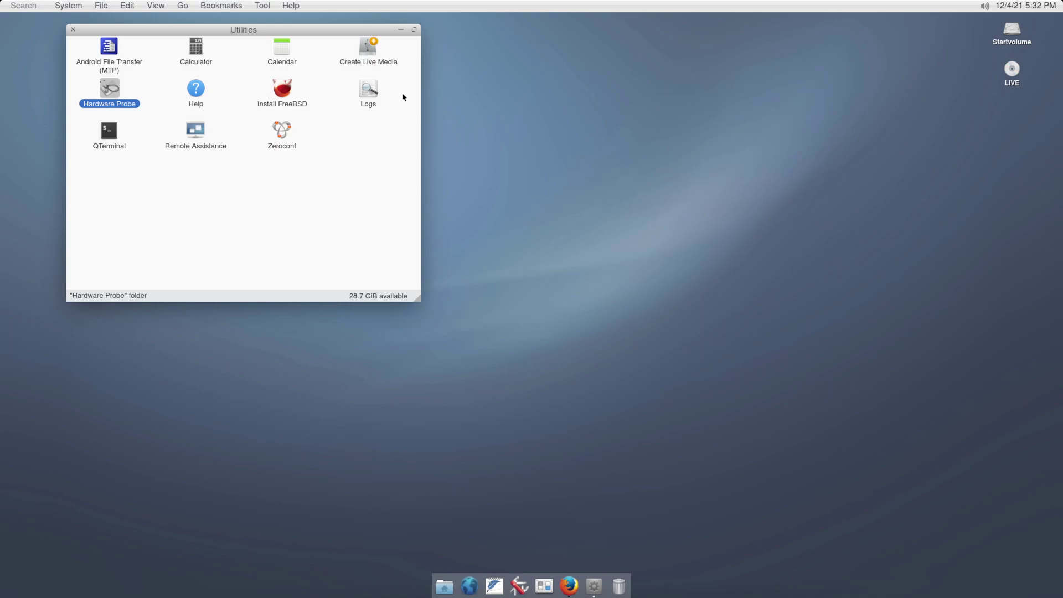
Launch the FreeBSD installer from Utilities and accept its license terms
left_click(276, 60)
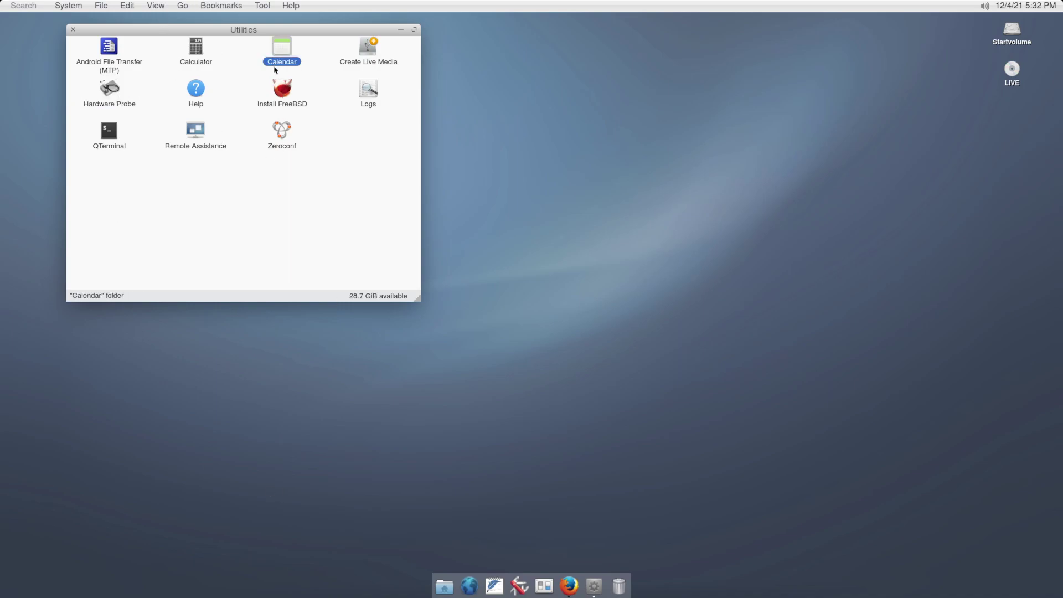
left_click(281, 76)
double_click(283, 96)
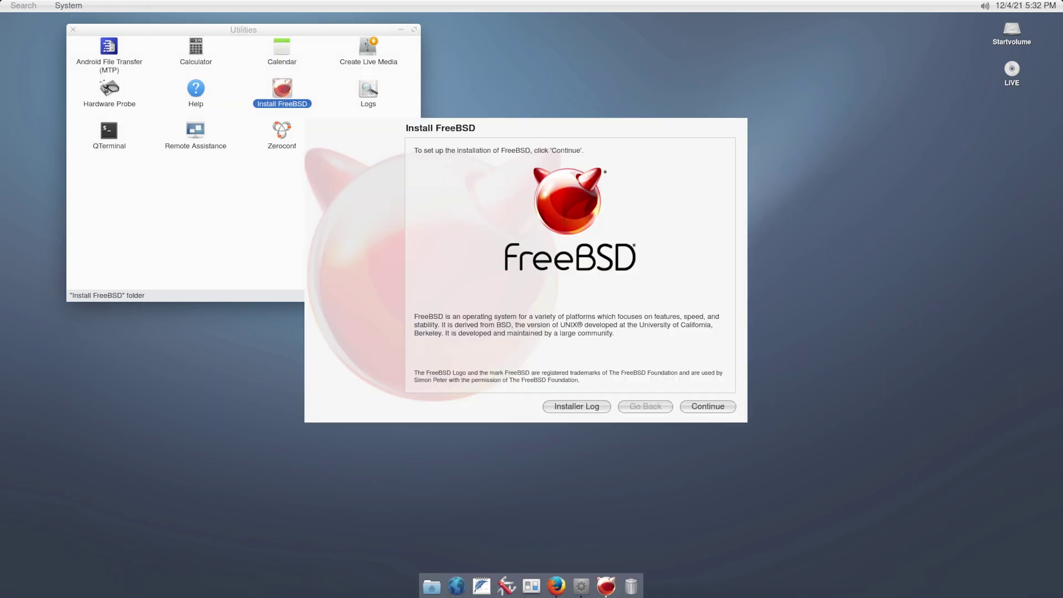
left_click(707, 407)
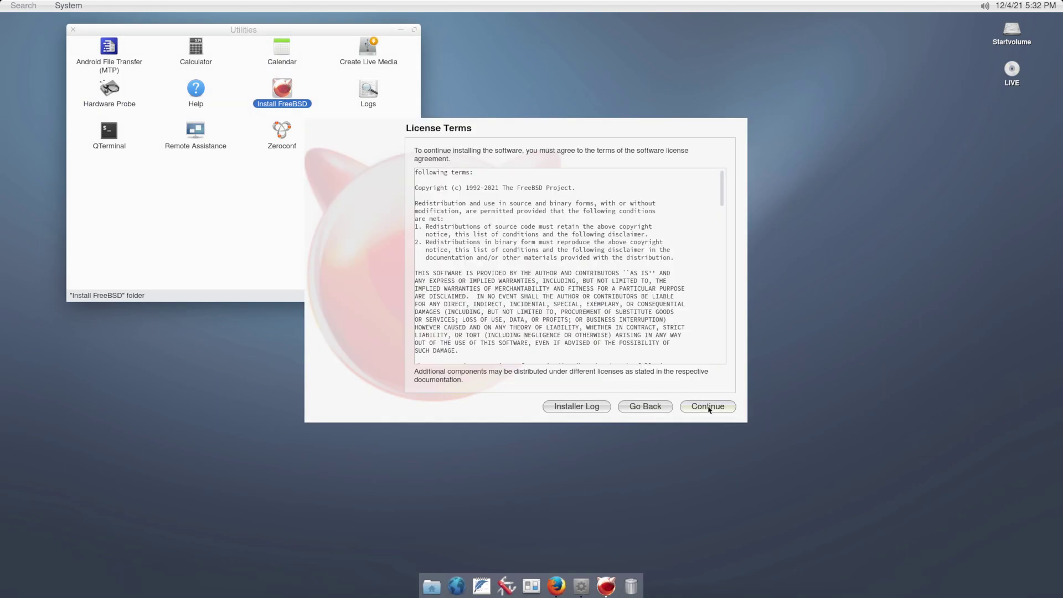
left_click(709, 407)
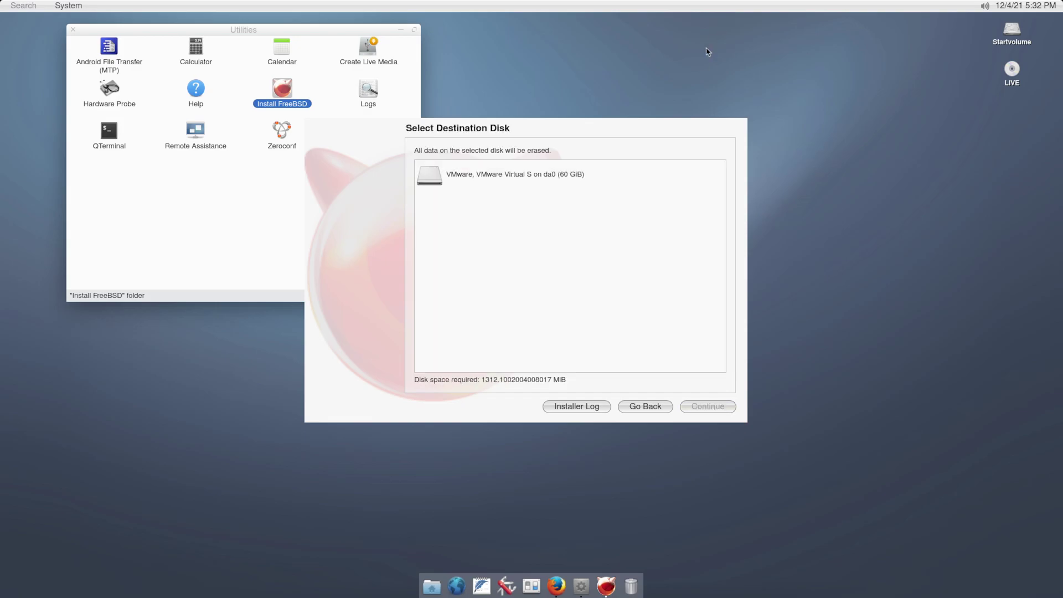
Choose the 60 GiB VMware disk da0, confirm erasing it, and continue
left_click(658, 181)
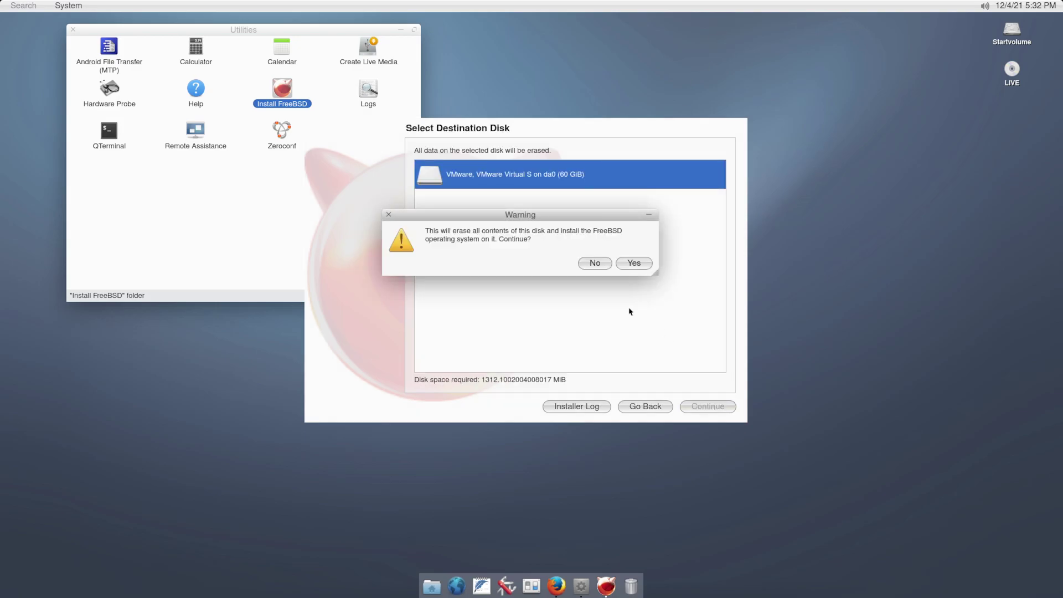
left_click(624, 263)
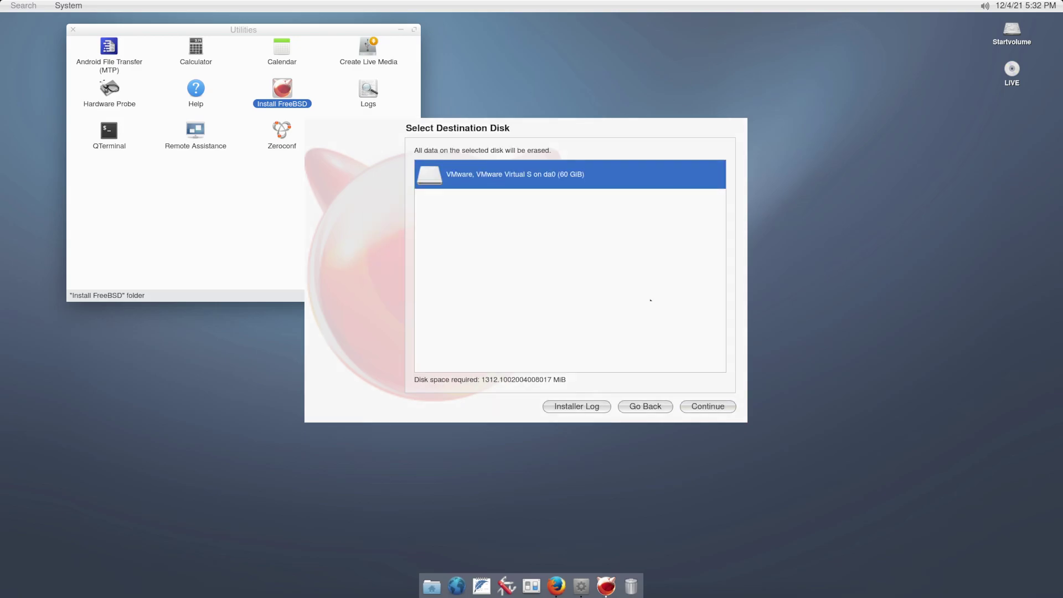
left_click(700, 413)
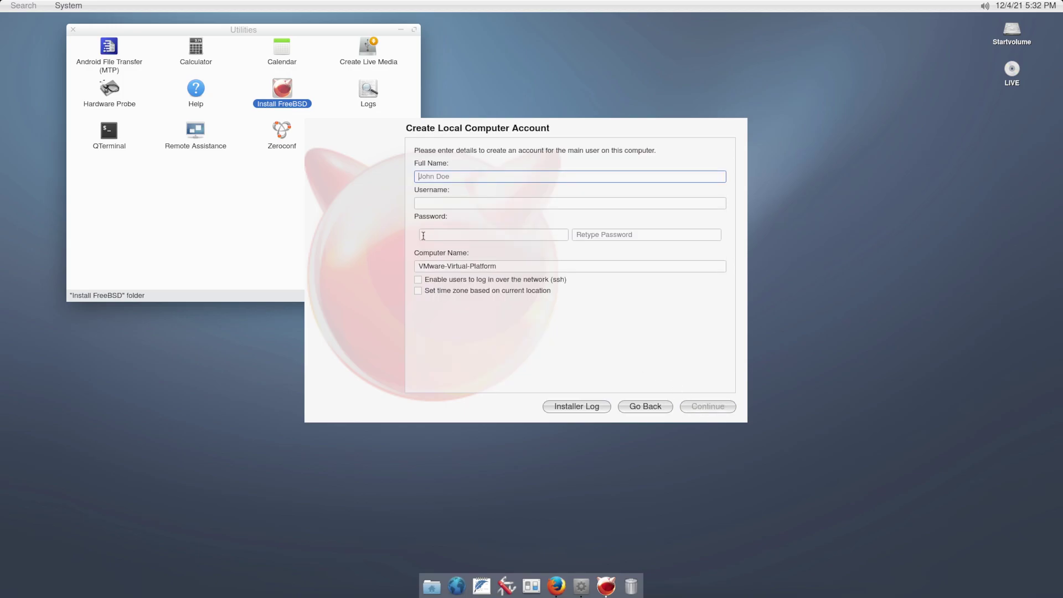
Enter the account's name, then open Under Construction > Display and dismiss the System menu
type("John")
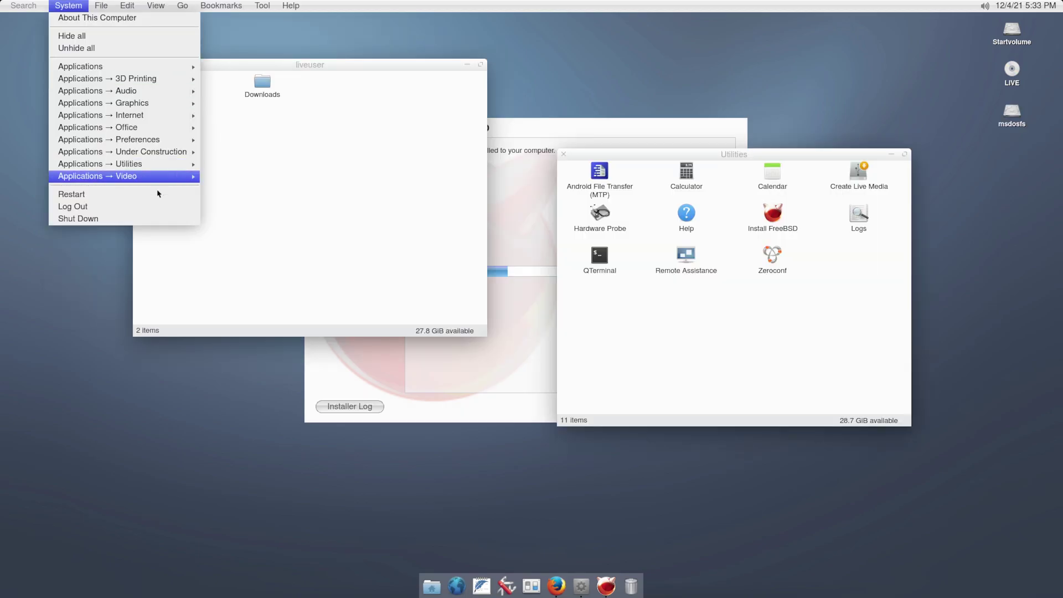
mouse_move(140, 177)
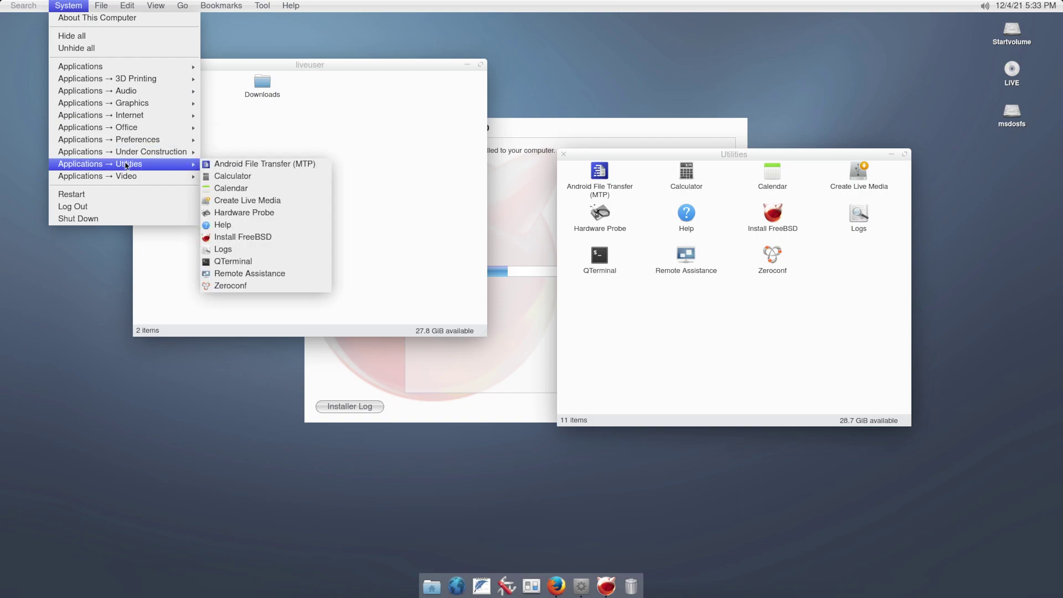
mouse_move(188, 158)
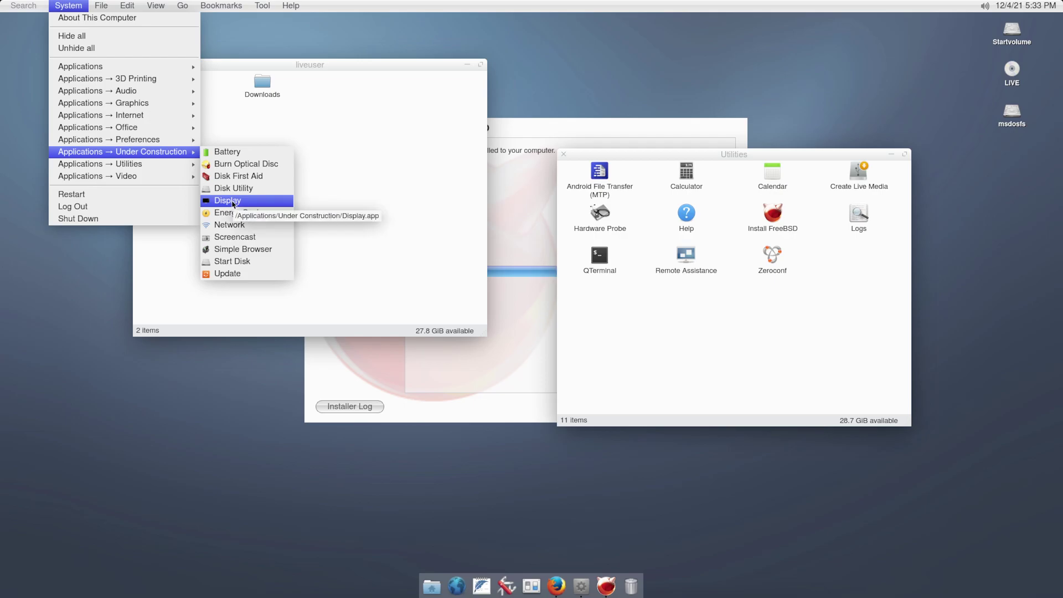
left_click(233, 200)
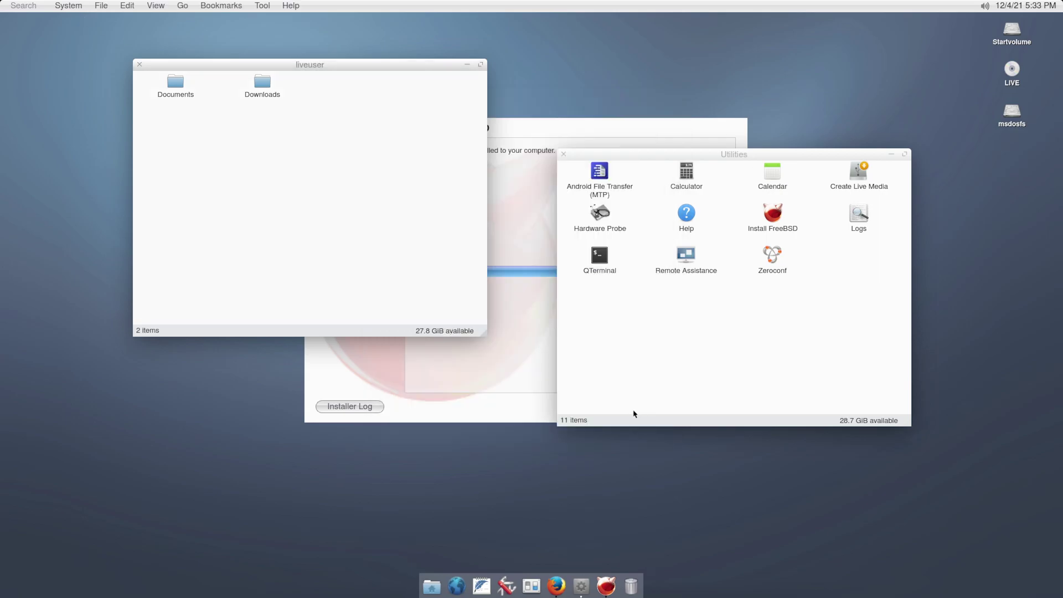
left_click(65, 6)
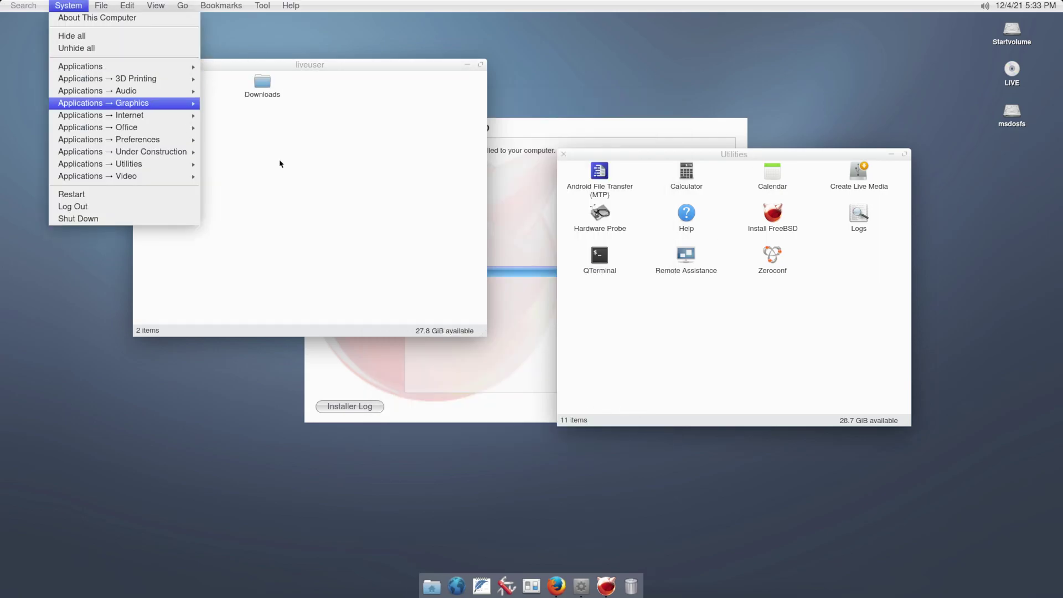
left_click(490, 294)
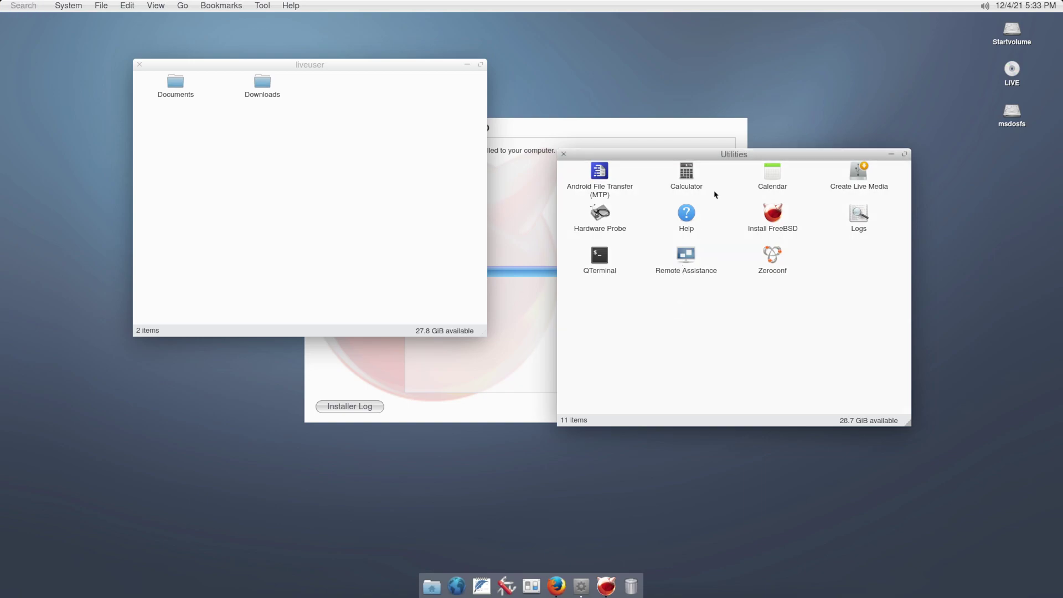
Show the Help.app bundle contents and open, then close, its Resources folder
right_click(696, 216)
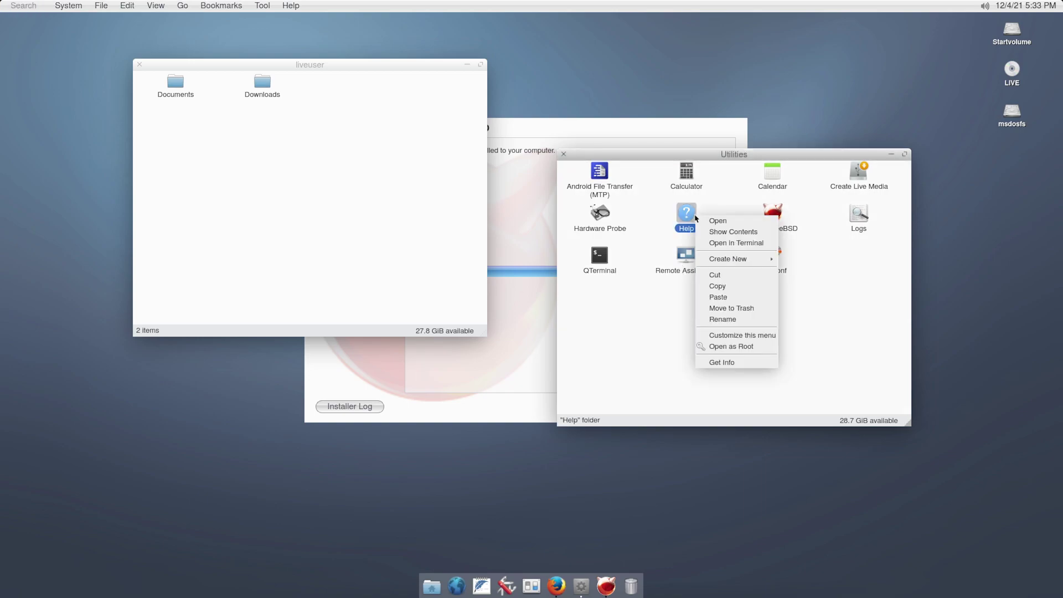
left_click(722, 233)
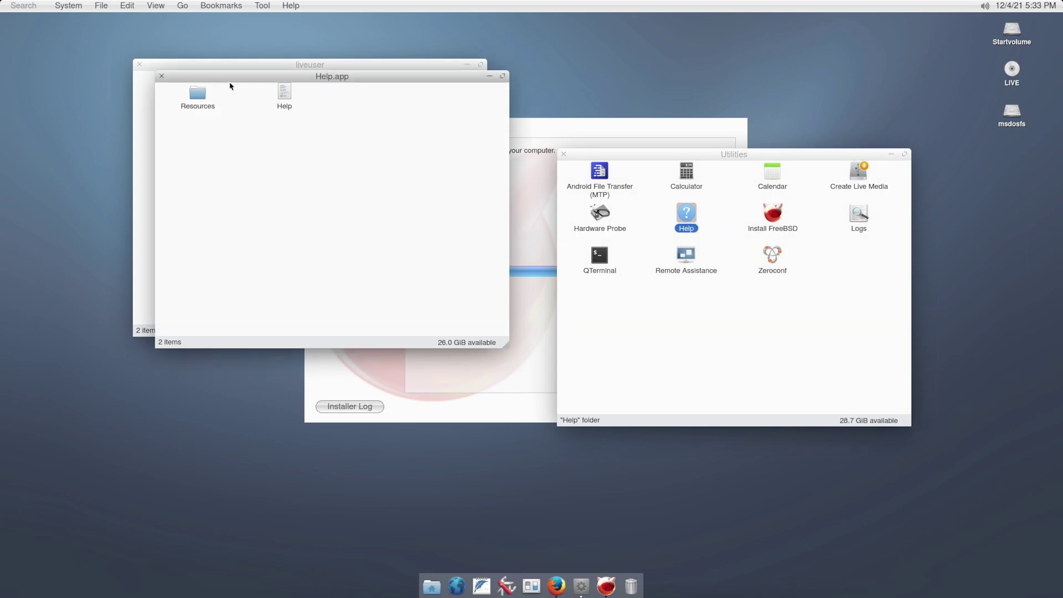
double_click(197, 94)
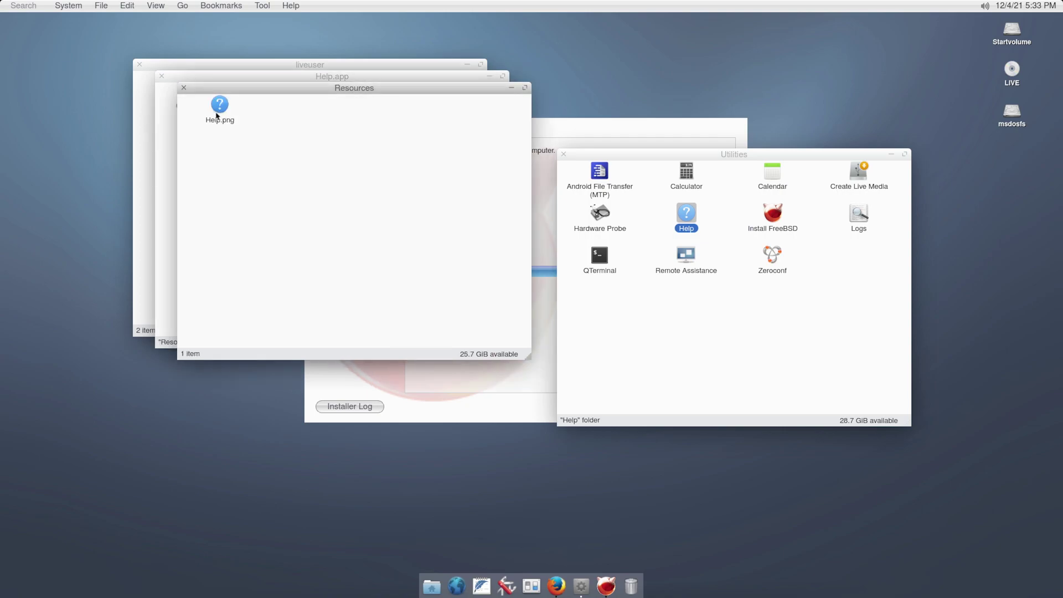
left_click(183, 88)
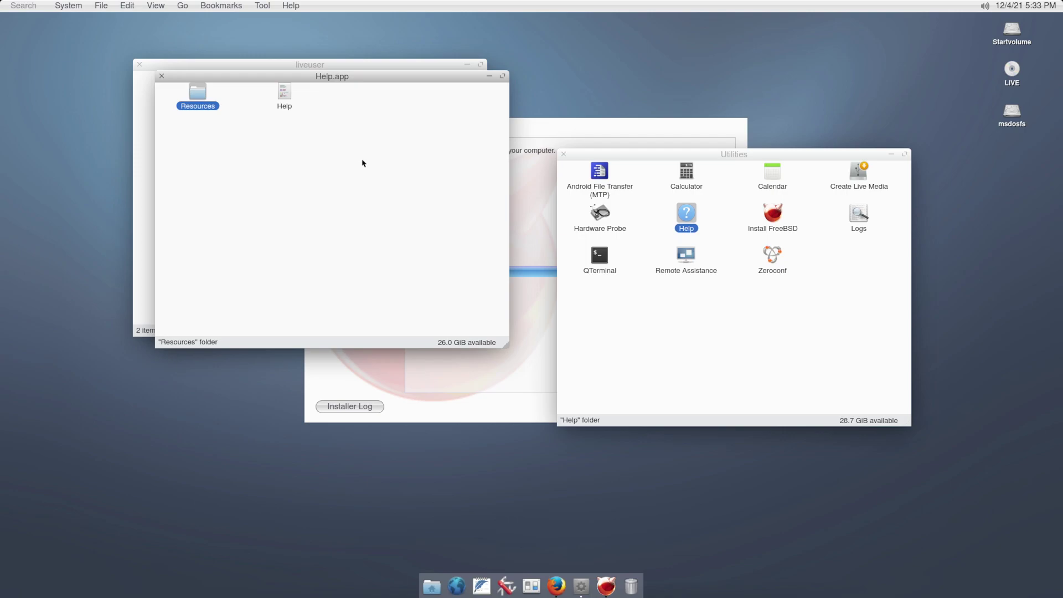
View Get Info for the Help script, keep FeatherPad under Open With, and cancel
right_click(289, 89)
left_click(285, 95)
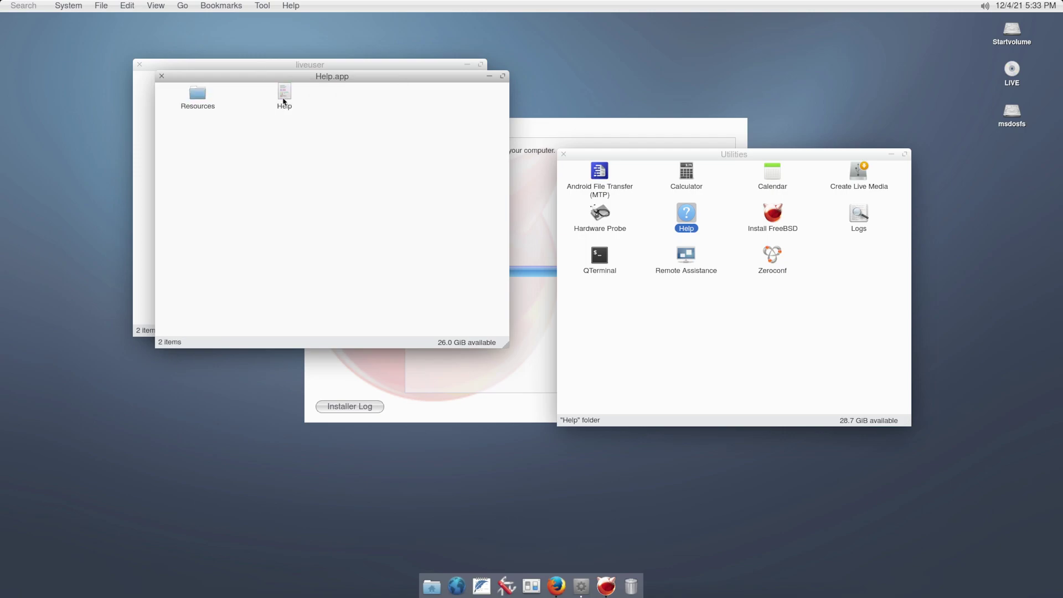
right_click(284, 100)
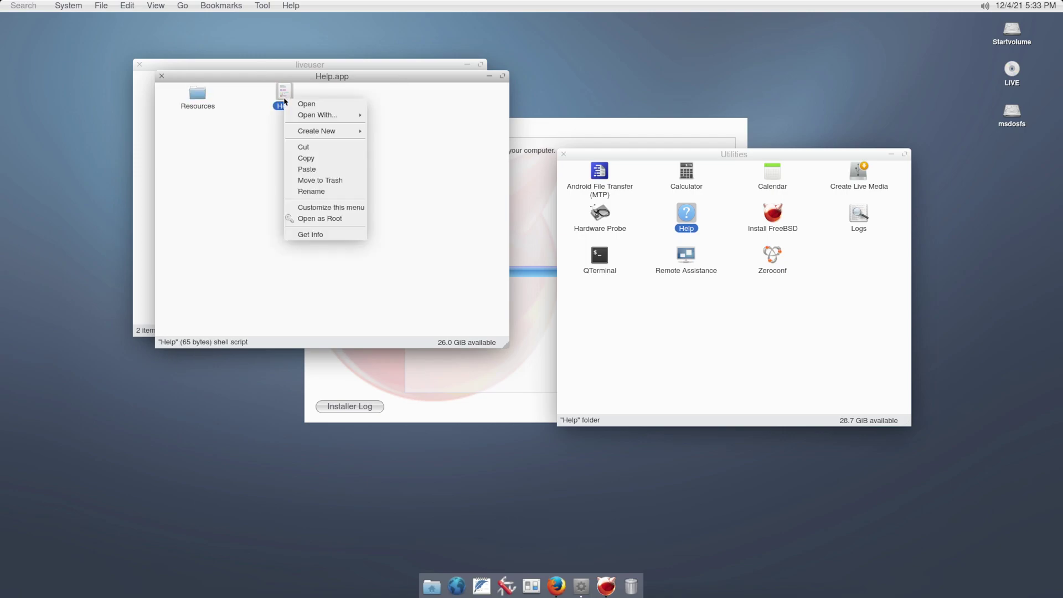
left_click(313, 237)
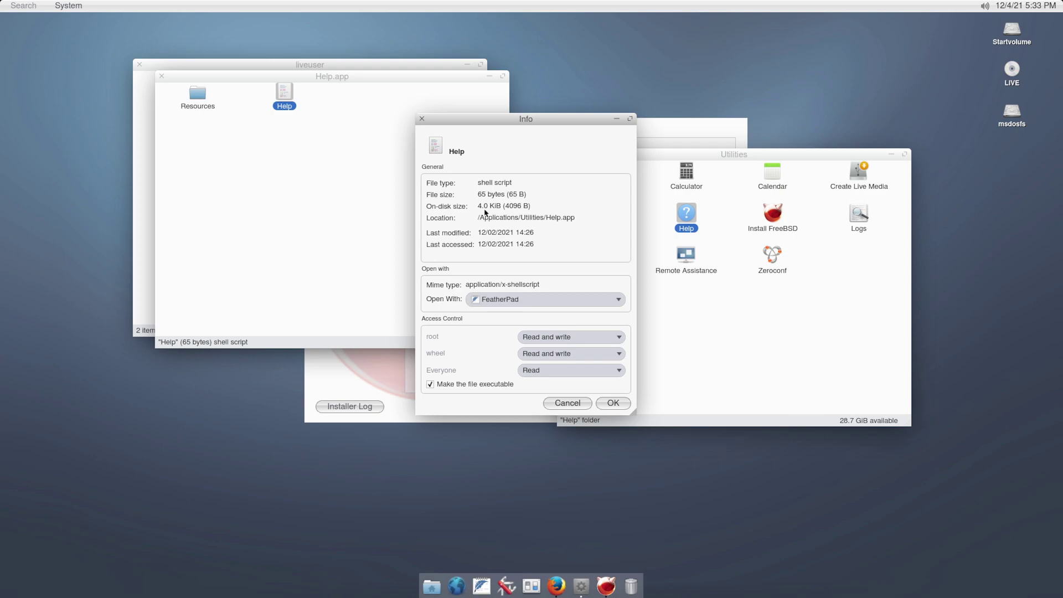
left_click(568, 302)
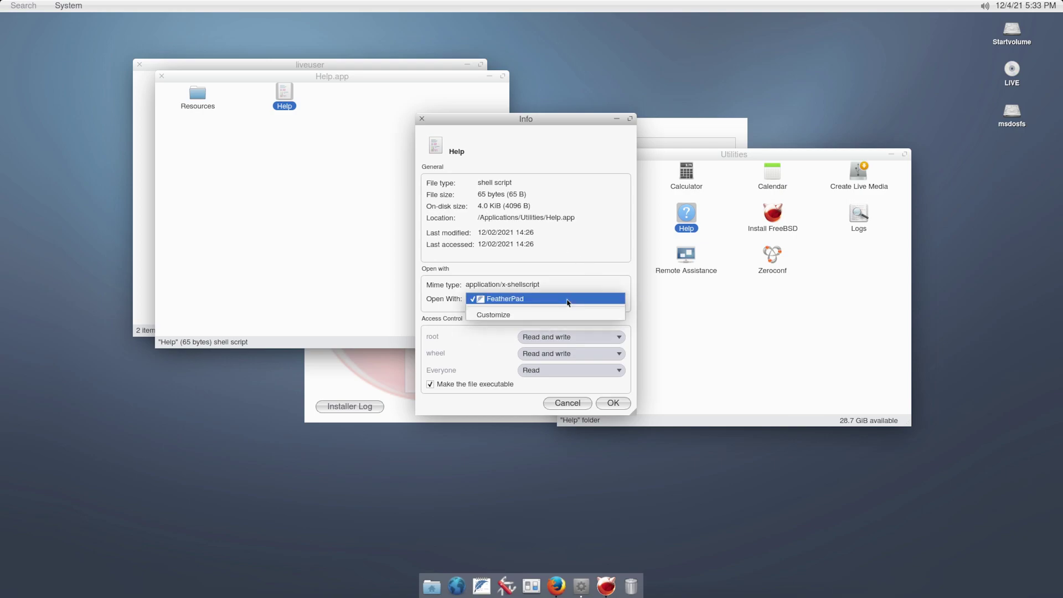
left_click(568, 300)
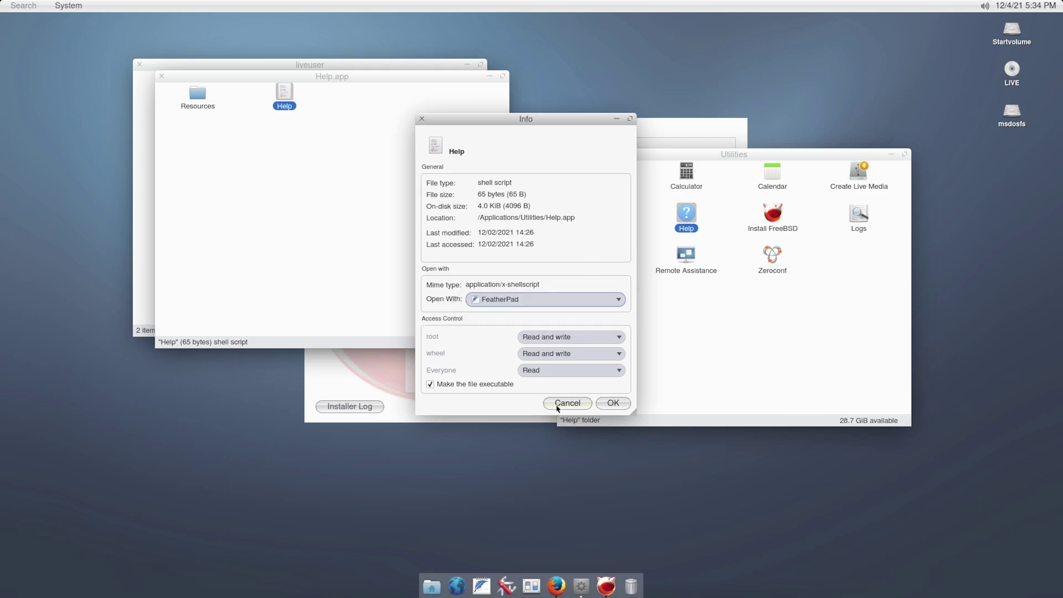
left_click(559, 404)
Close Help.app and drag the liveuser and Utilities windows aside while installation finishes
left_click(162, 76)
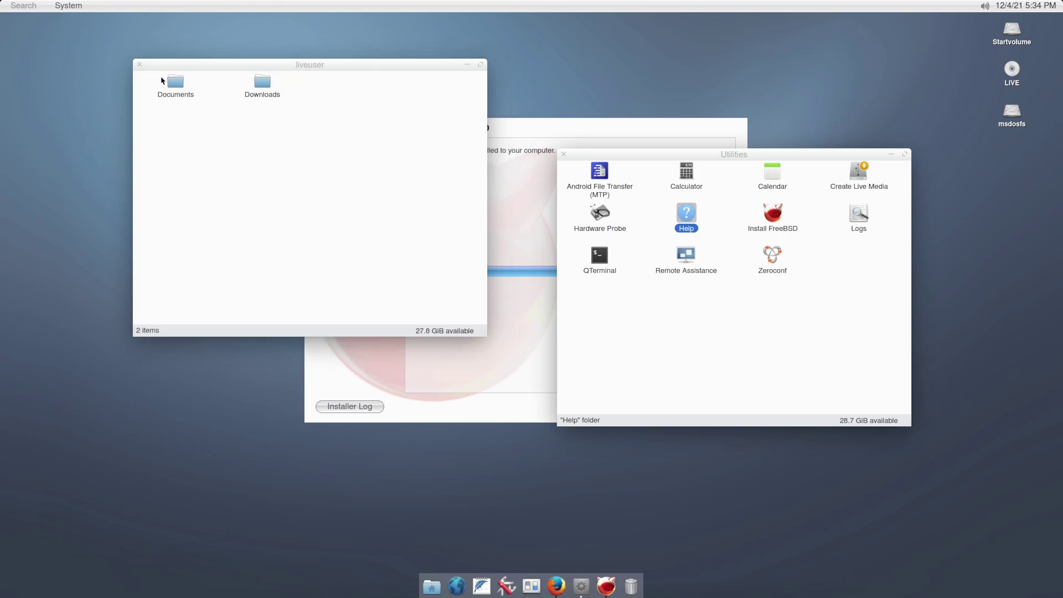
left_click_drag(261, 65, 147, 139)
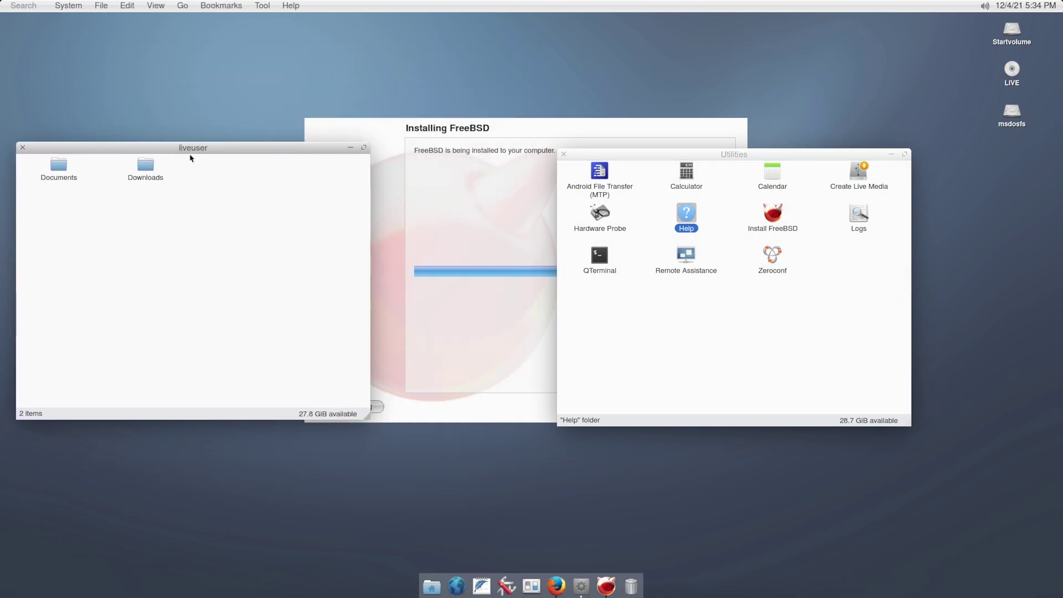
left_click(797, 301)
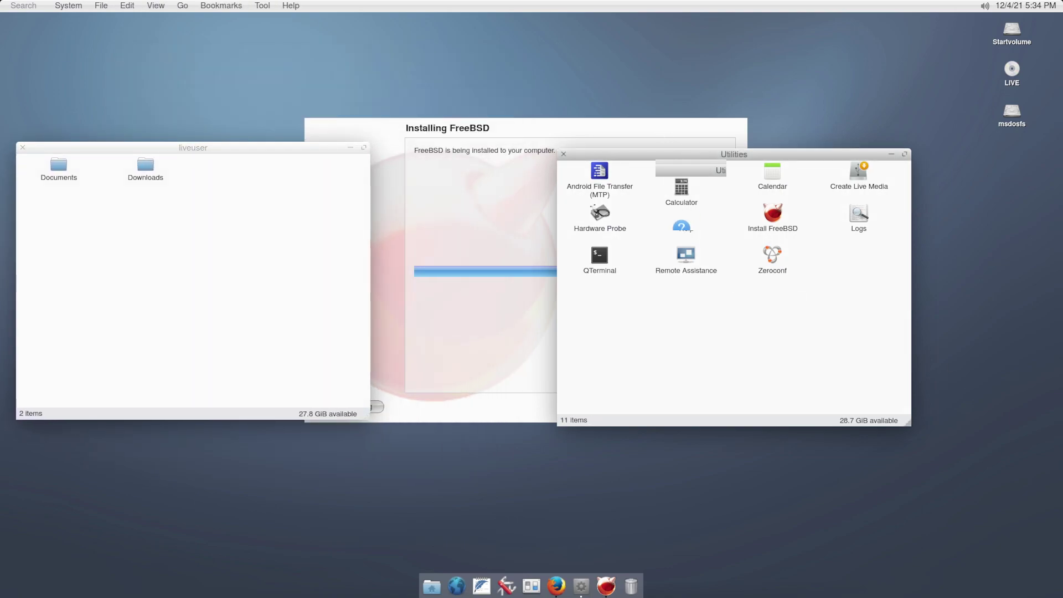
left_click_drag(684, 153, 594, 180)
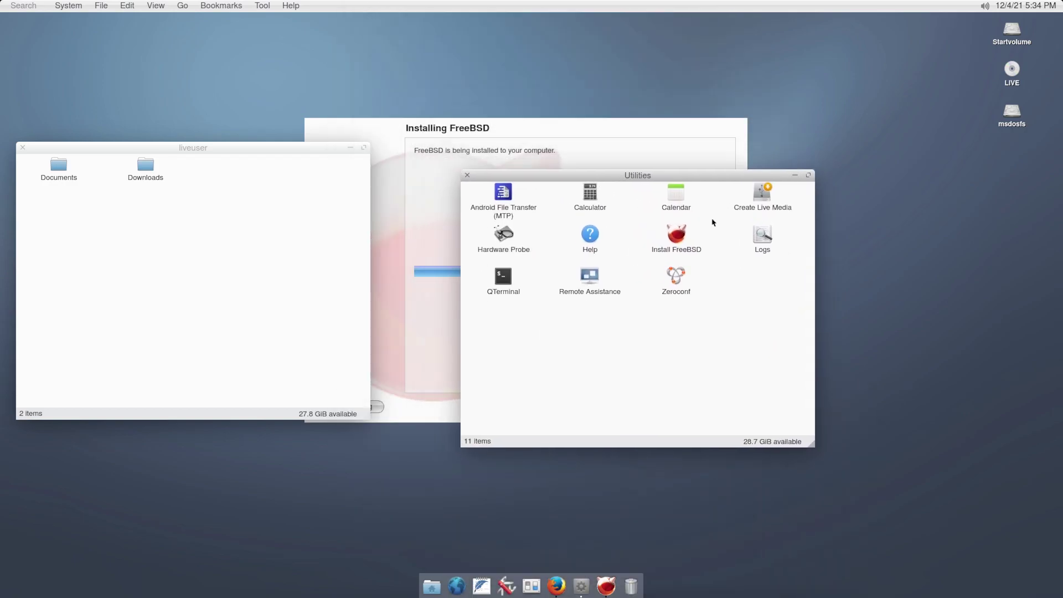
left_click_drag(529, 182, 768, 252)
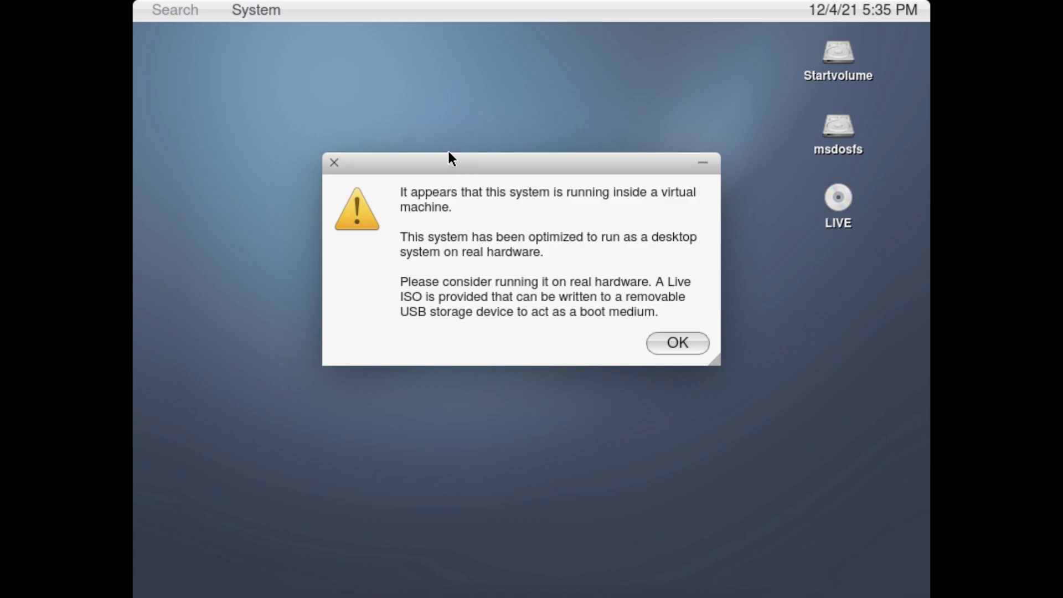
Dismiss the virtual machine warning and step through the Welcome pages to "That's it"
mouse_move(462, 166)
left_mouse_down()
mouse_move(478, 148)
mouse_move(446, 174)
left_mouse_up()
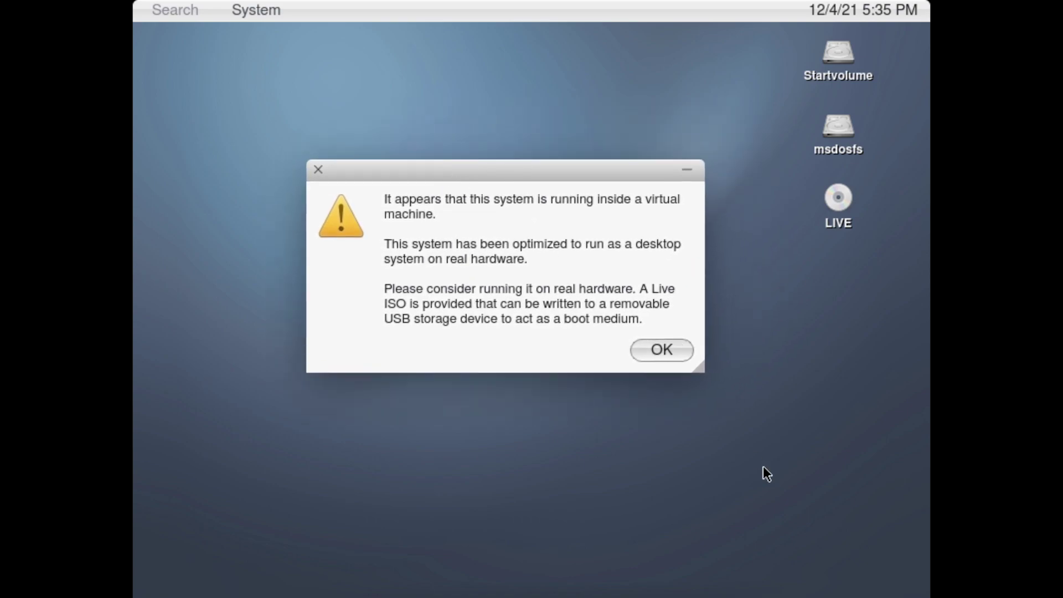
left_click(679, 353)
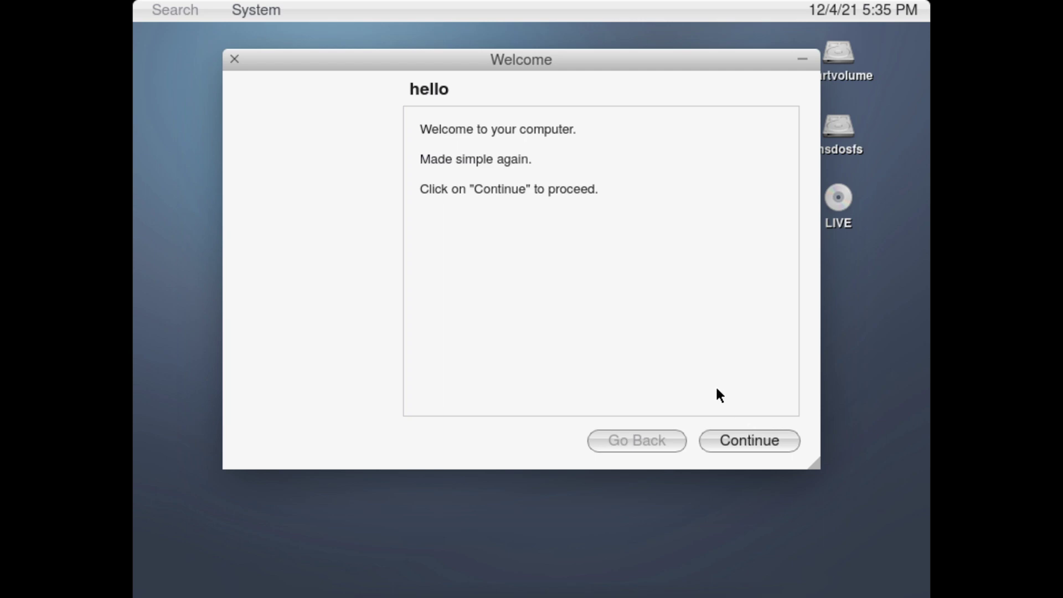
left_click(738, 441)
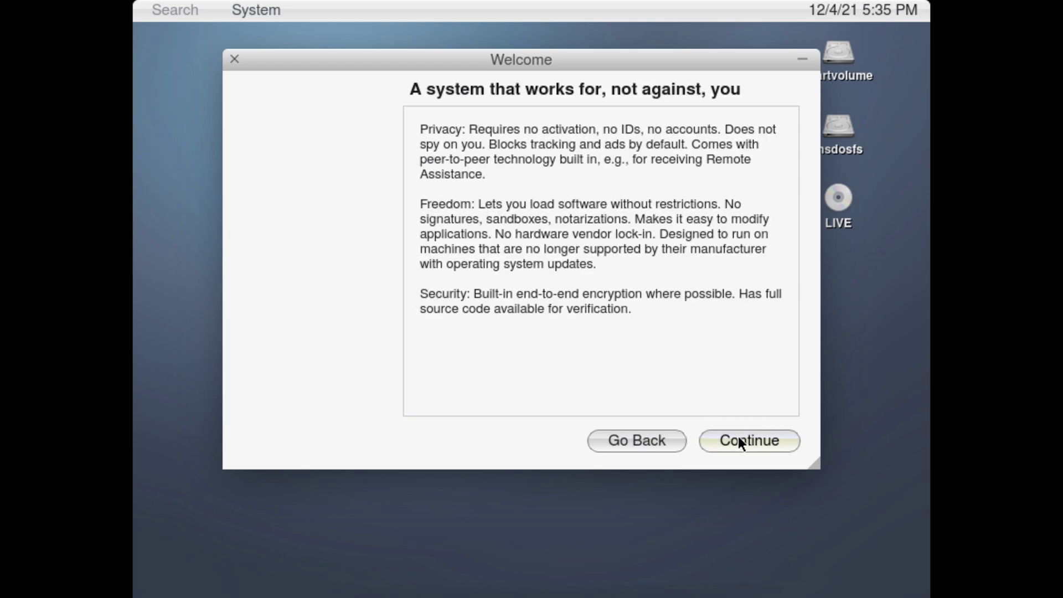
left_click(738, 442)
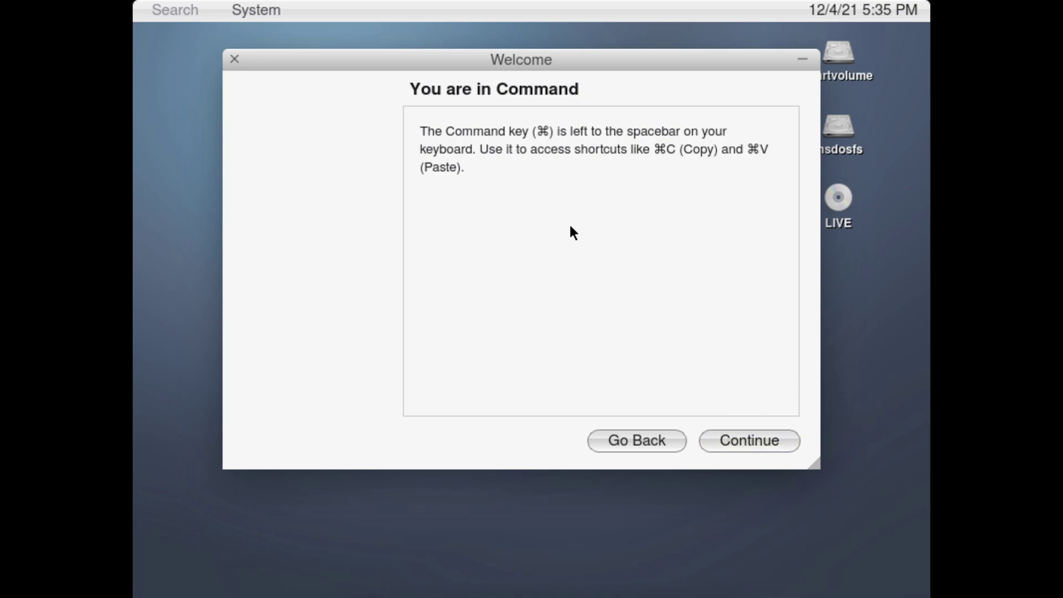
key("Return")
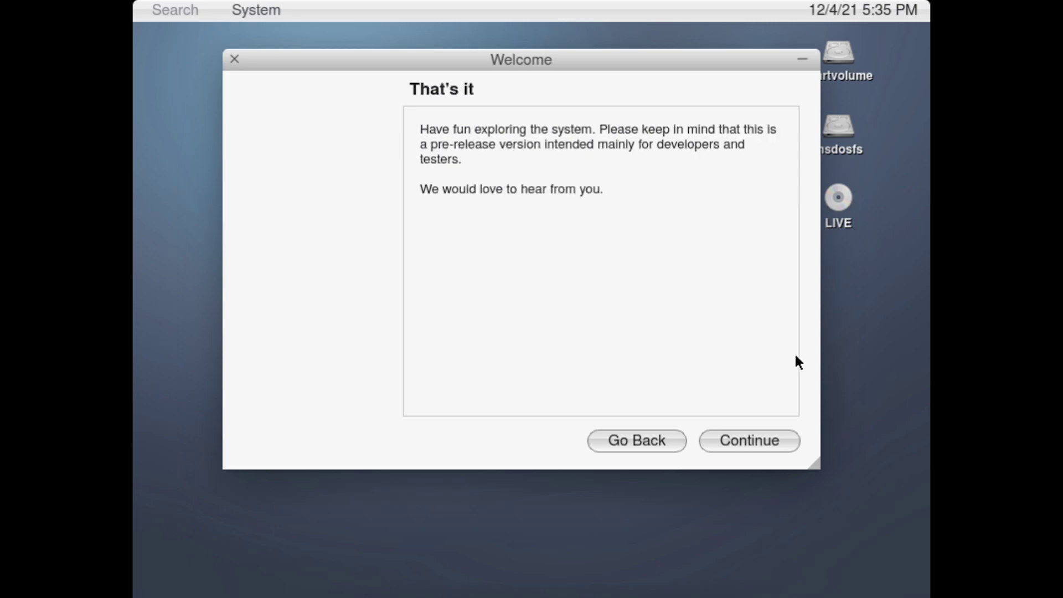
Close the Welcome assistant, open and close the Startvolume root folder, then browse application categories
left_click(755, 444)
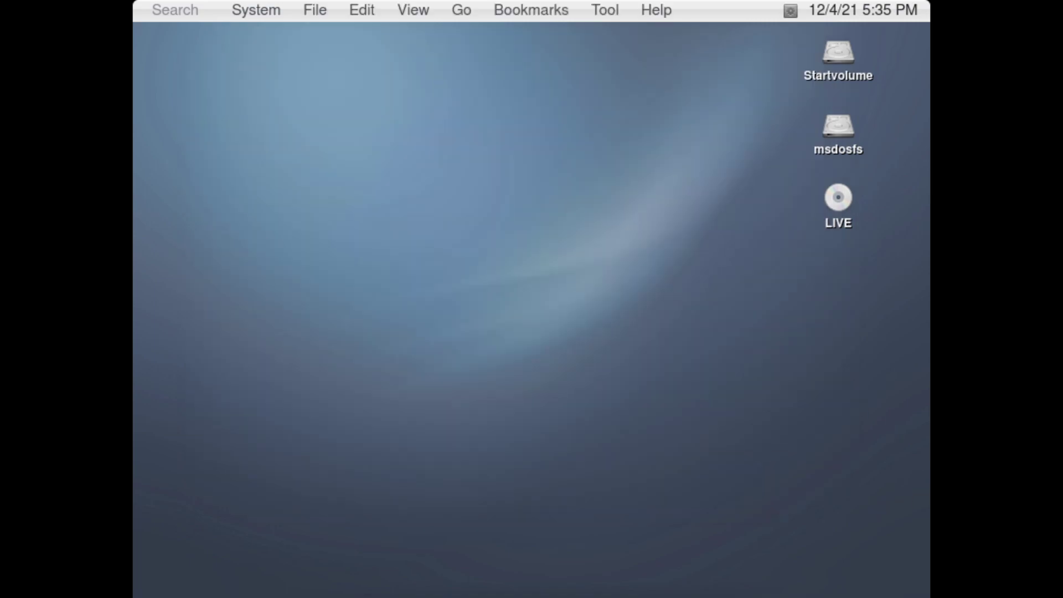
double_click(841, 38)
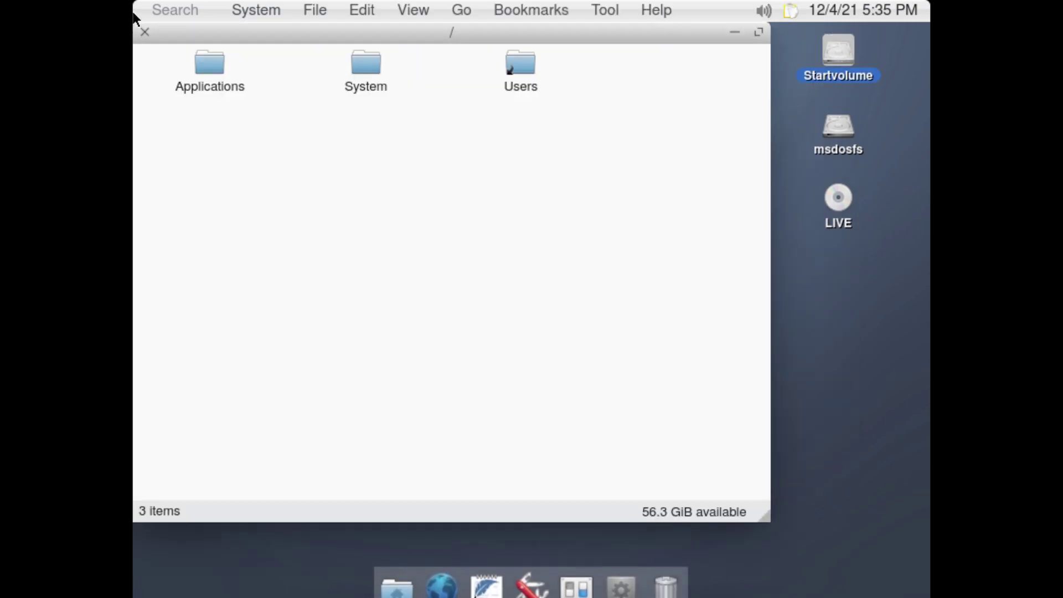
left_click(145, 32)
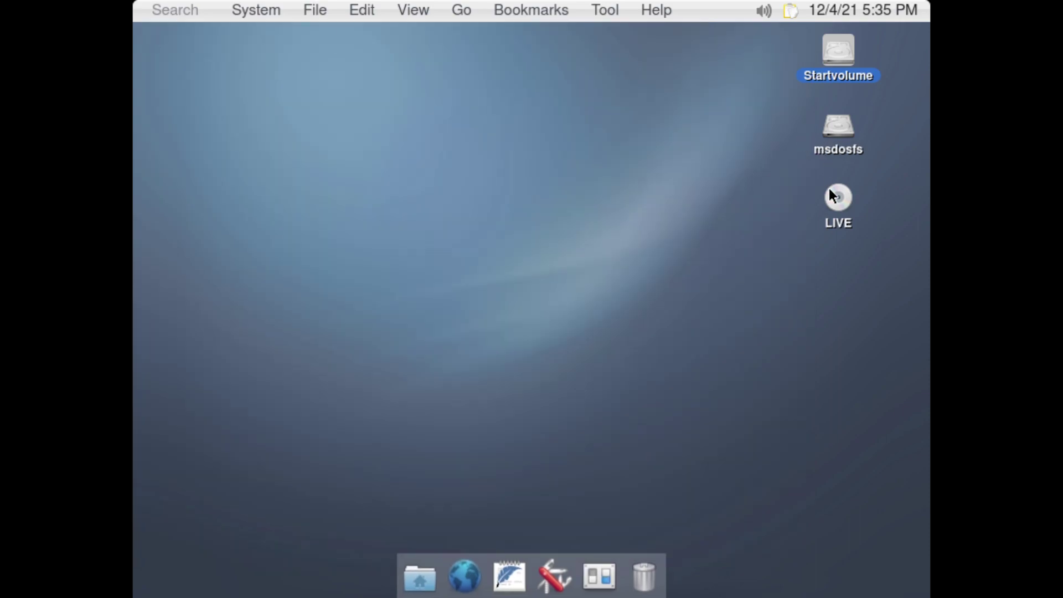
left_click(263, 9)
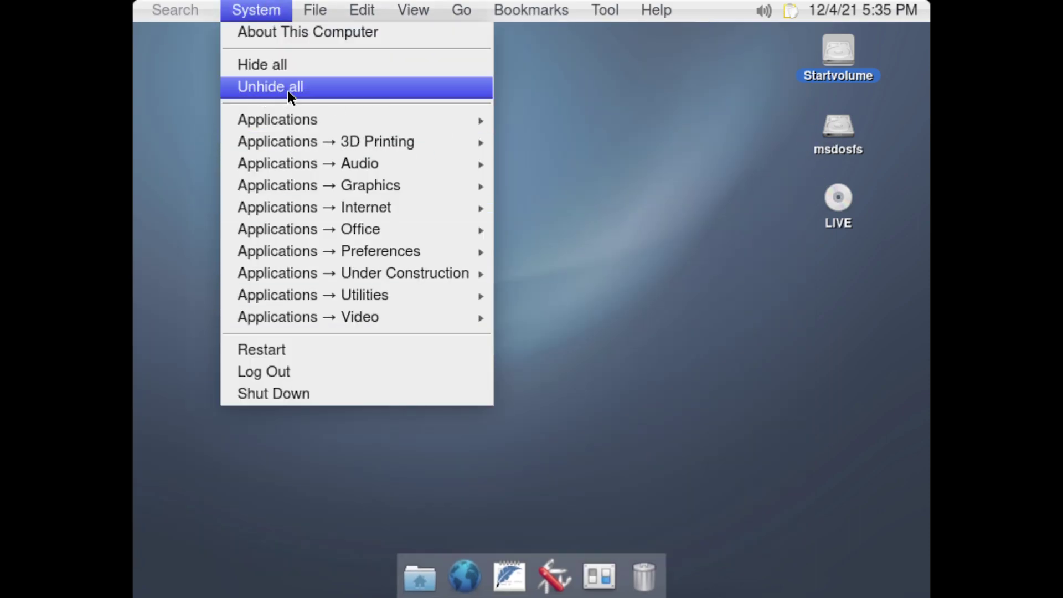
Launch Chromium from the Internet applications, agree to download it, and enter the administrator password
mouse_move(384, 121)
mouse_move(465, 207)
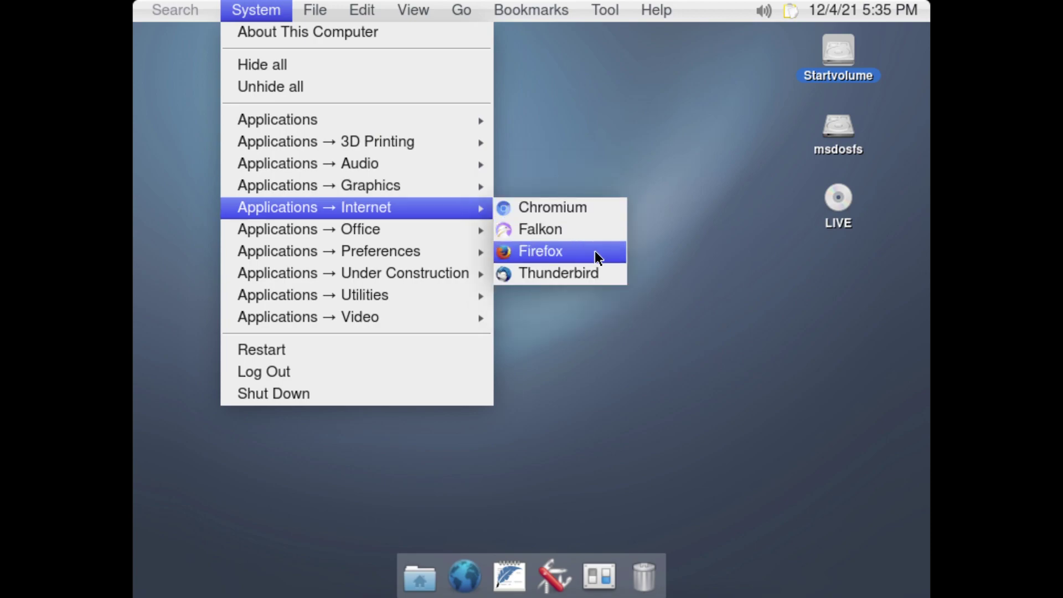
left_click(542, 213)
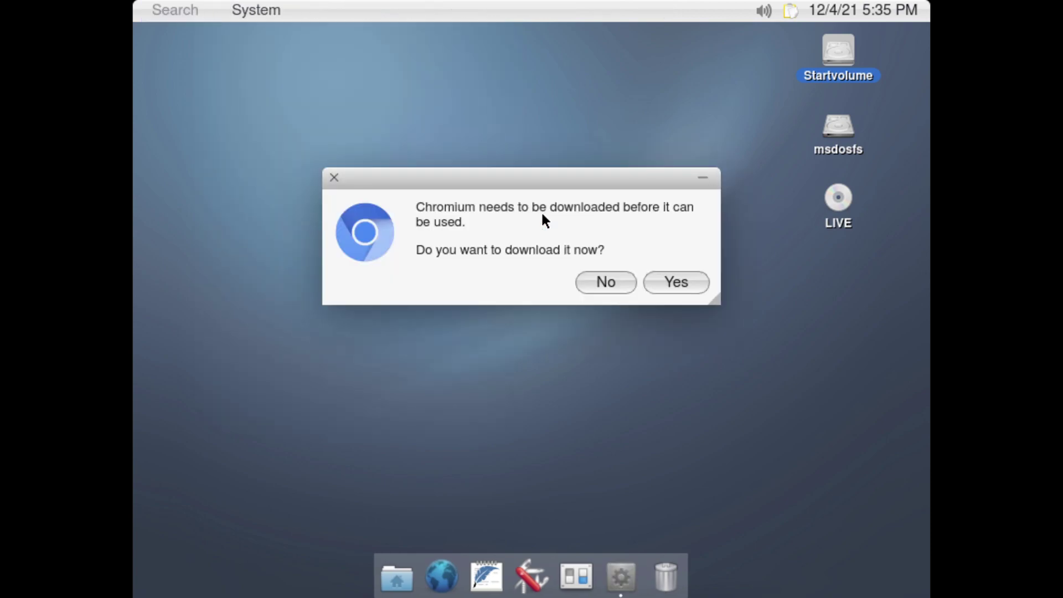
left_click(678, 288)
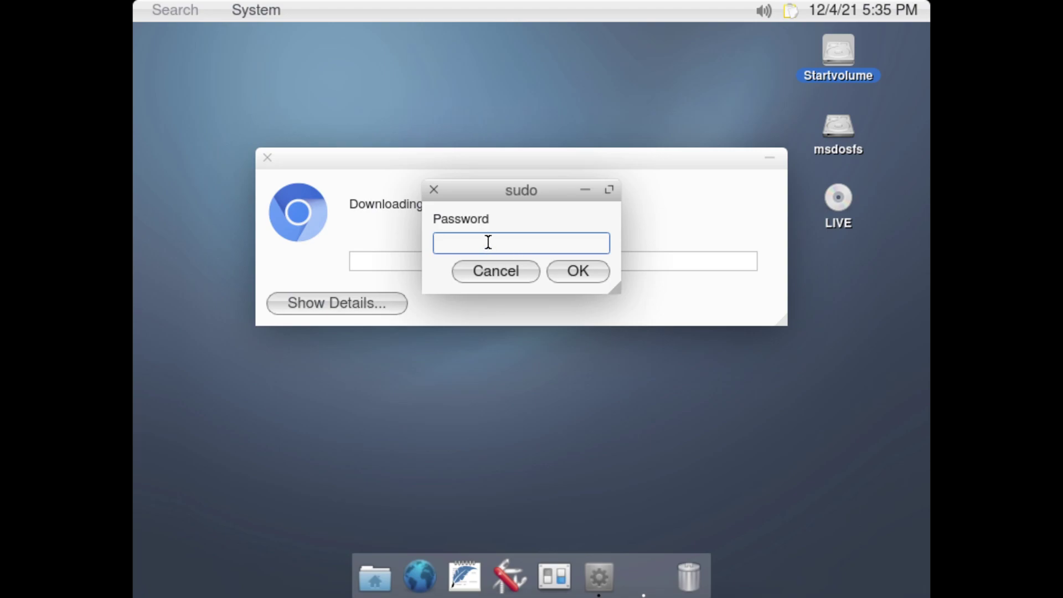
type("**********")
key("Return")
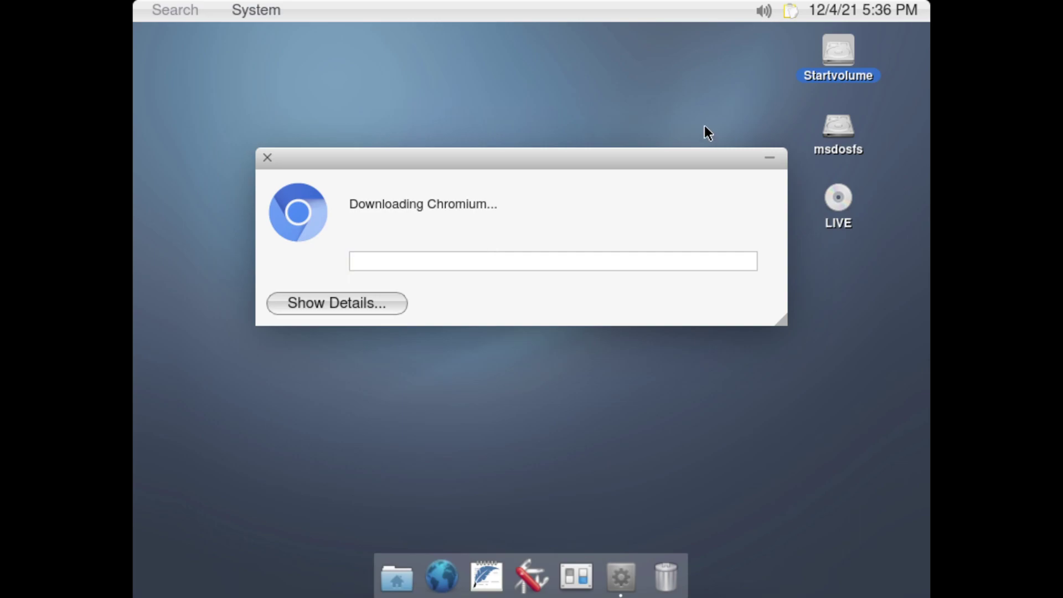
Once Chromium finishes downloading, open Preferences from the dock and reposition the Chromium window
left_click_drag(376, 159, 392, 141)
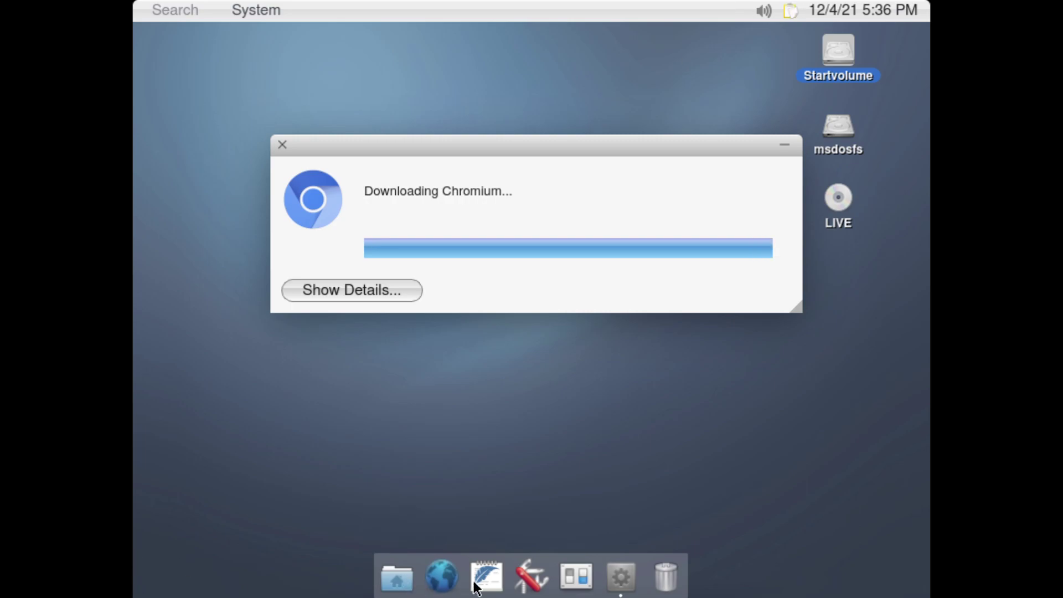
left_click(597, 581)
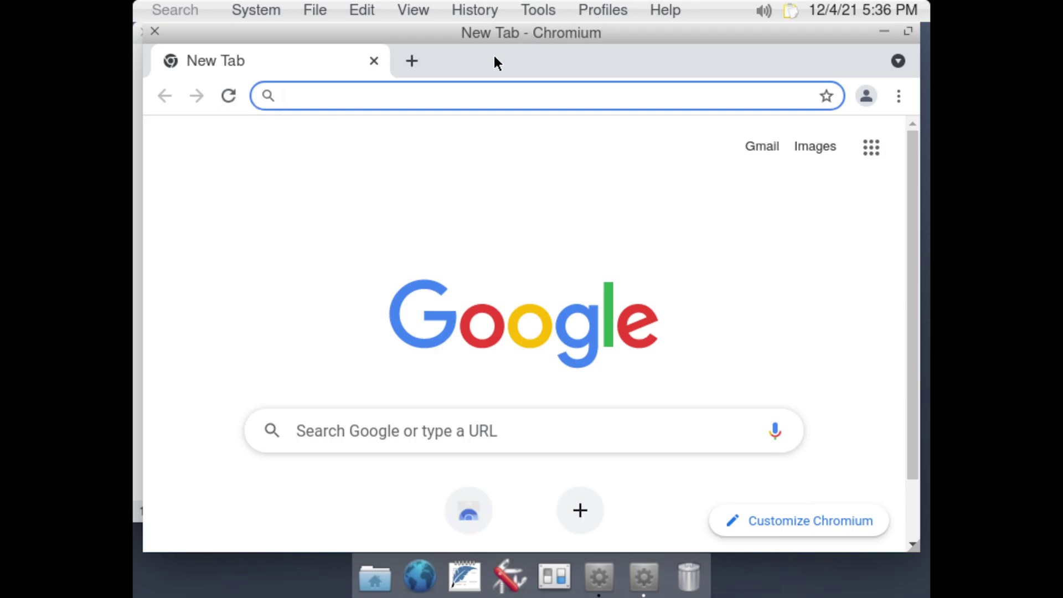
left_click_drag(497, 62, 506, 189)
In Screen Settings, set the default monitor's resolution to 1920x1080
left_click(426, 99)
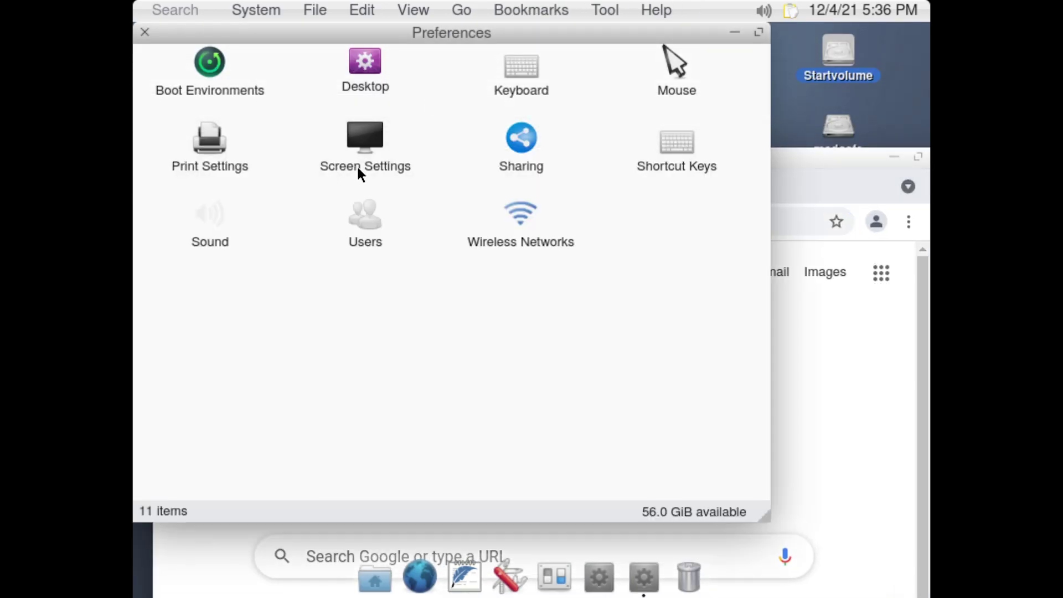
double_click(372, 162)
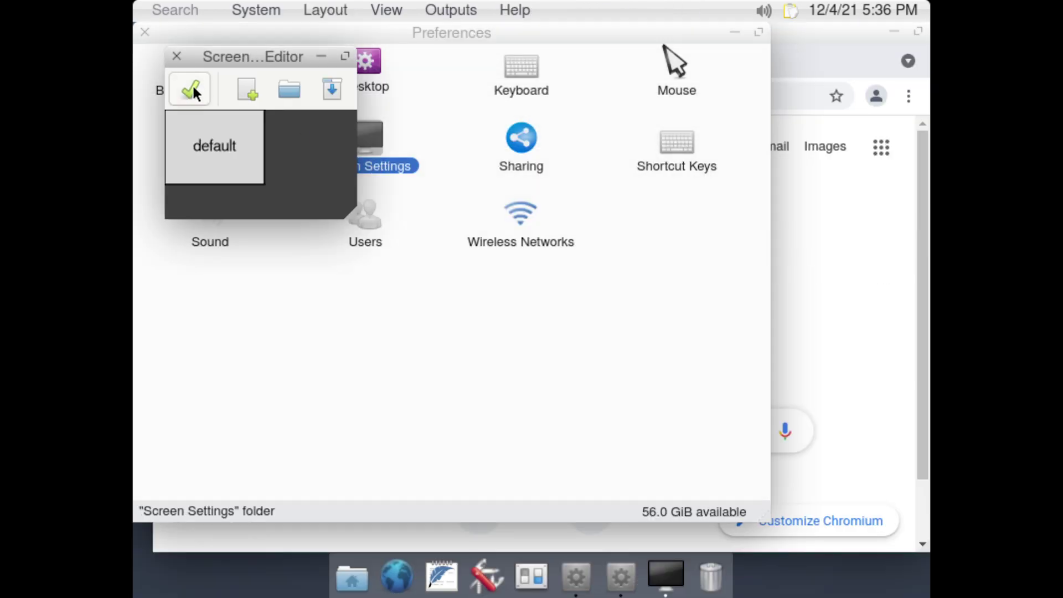
right_click(221, 145)
mouse_move(358, 207)
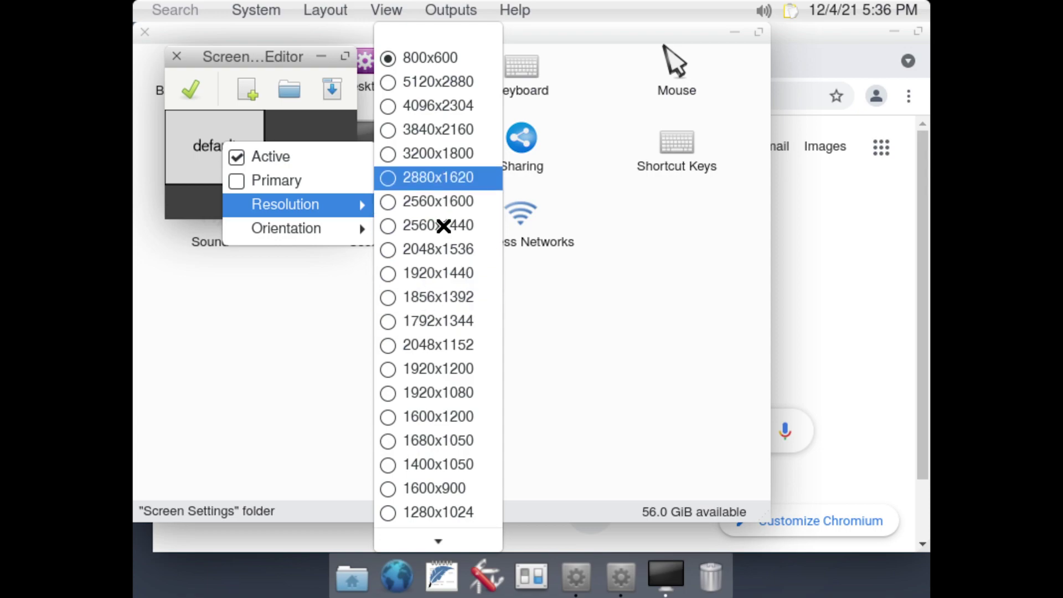
scroll(439, 372, "down", 2)
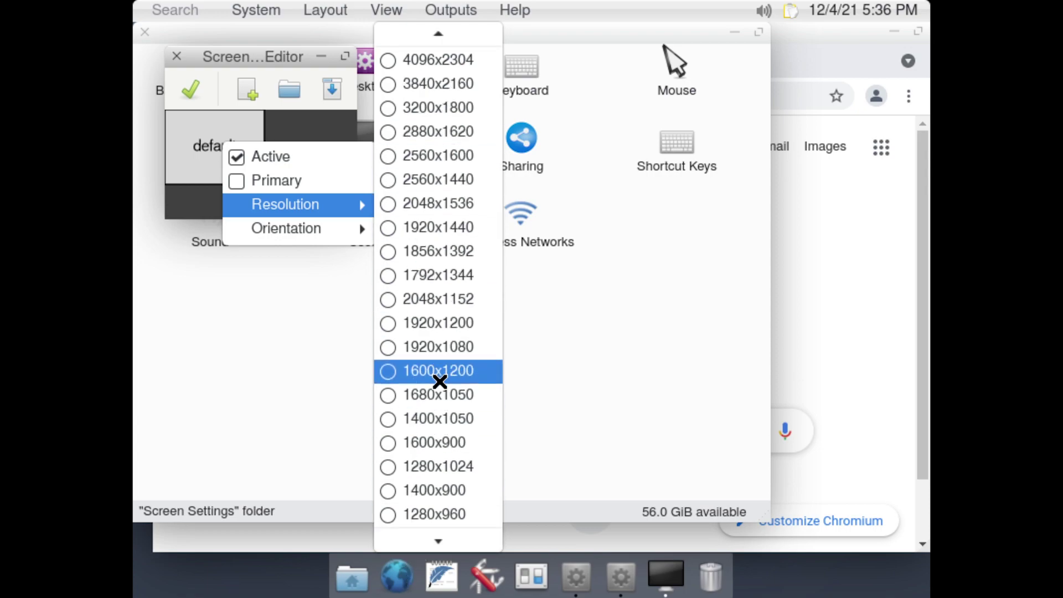
left_click(474, 352)
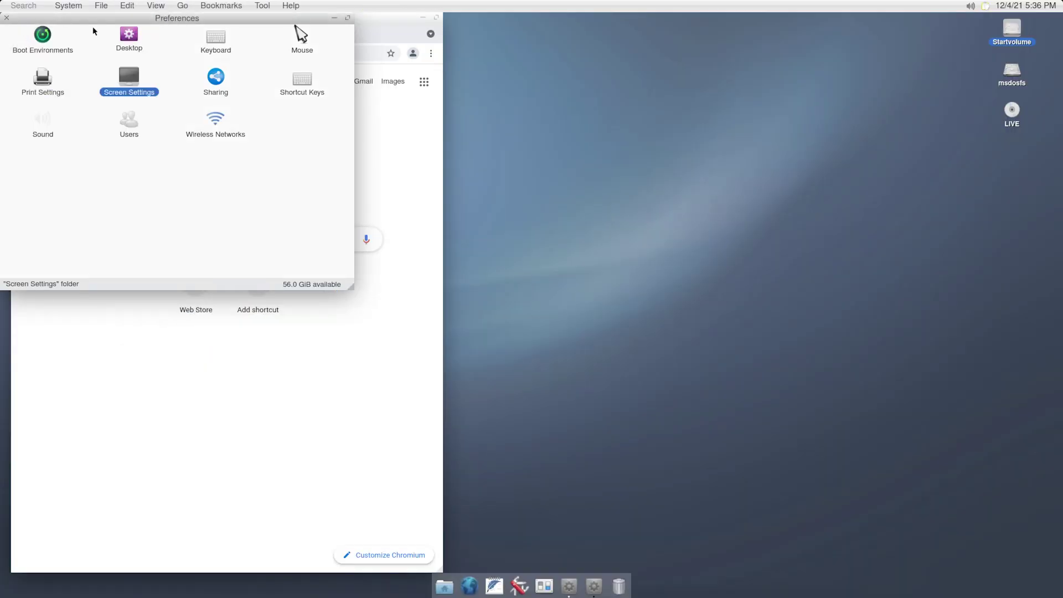
Search 'browser speedometer' in Chromium and open the Speedometer 2.0 benchmark page
left_click_drag(54, 18, 561, 131)
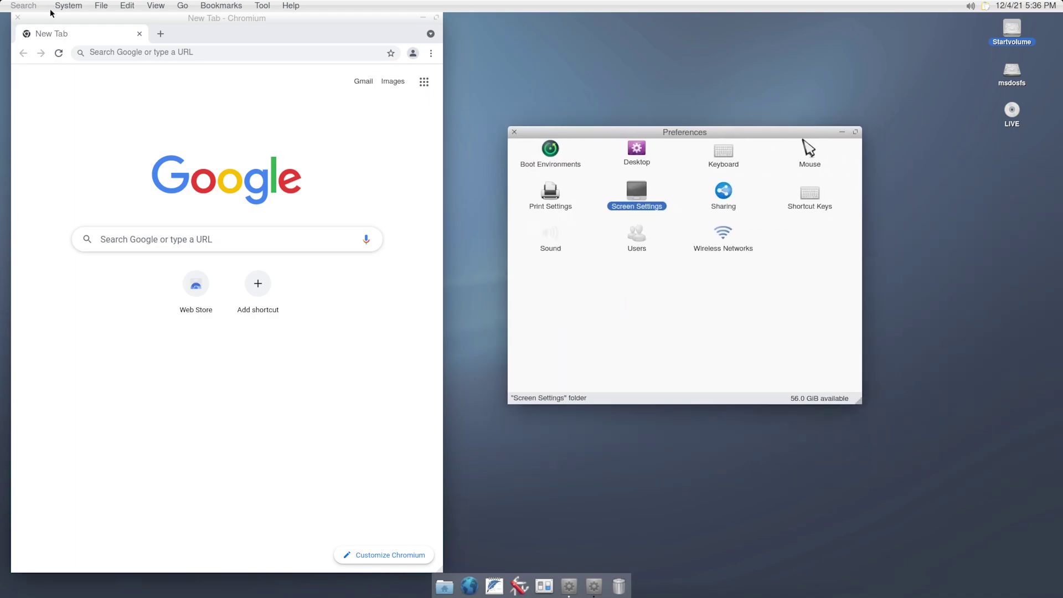
left_click(224, 21)
left_click_drag(230, 21, 461, 40)
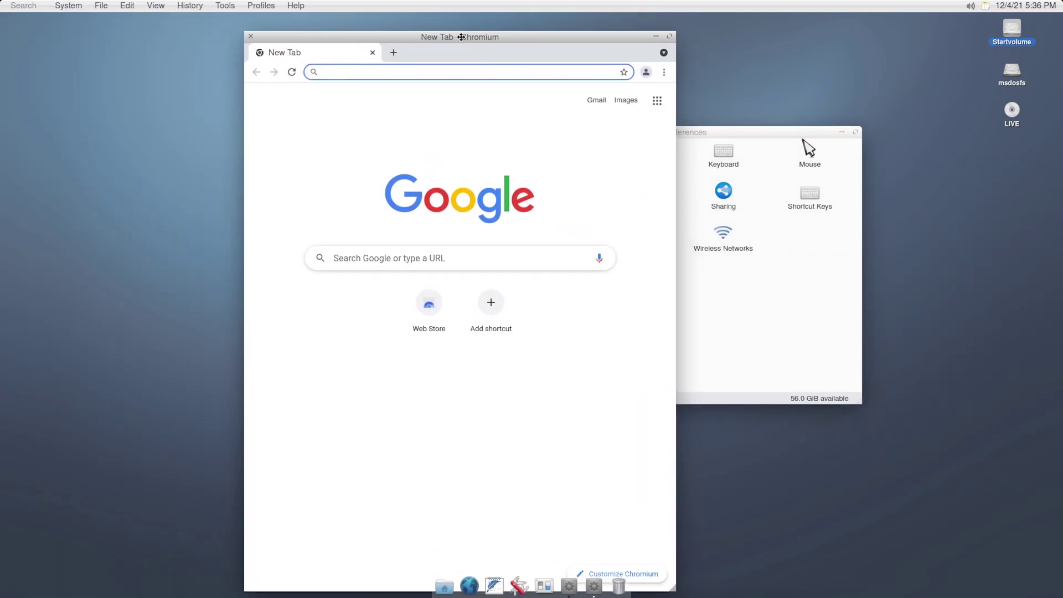
type("browser ")
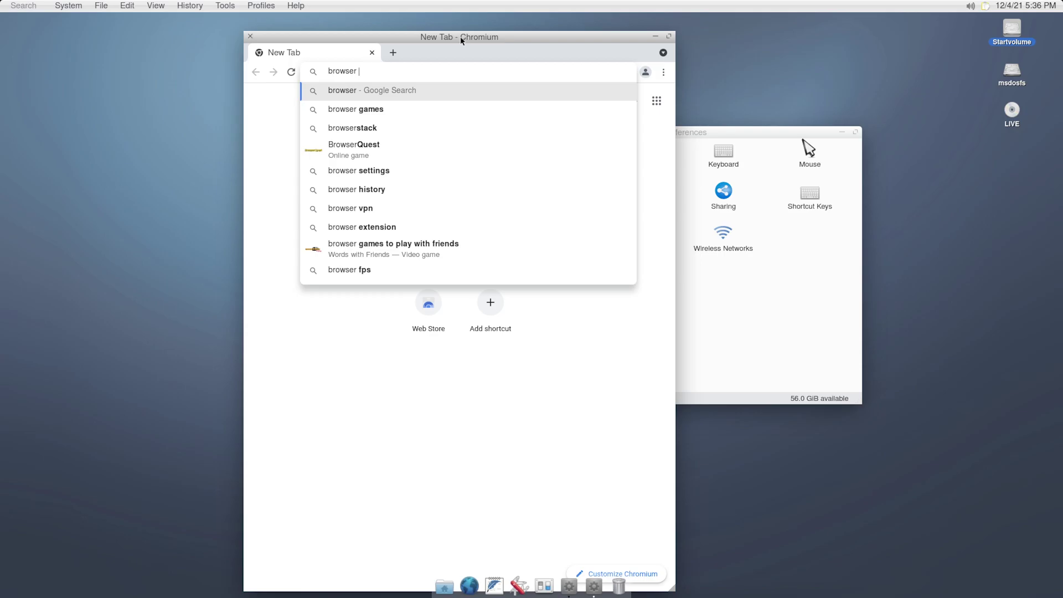
type("speedometer")
key("Return")
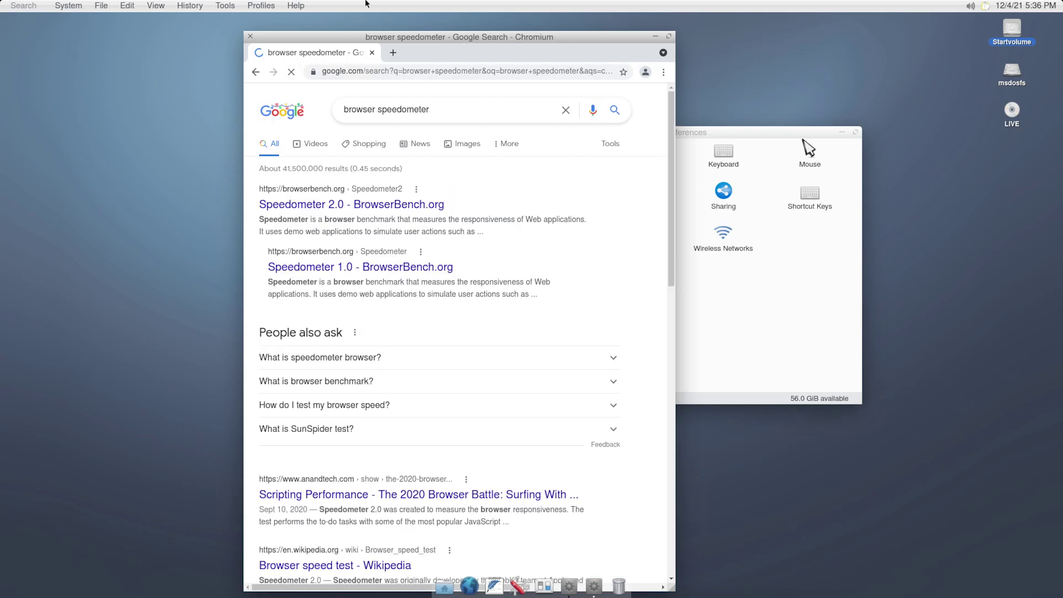
left_click(308, 202)
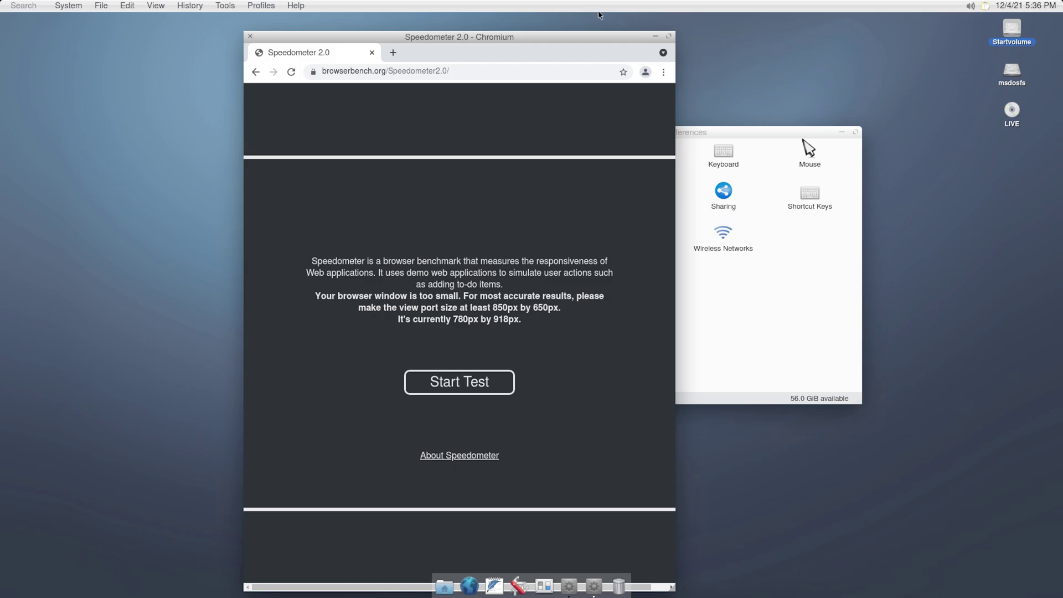
Maximize the Chromium window and start the Speedometer test
double_click(639, 38)
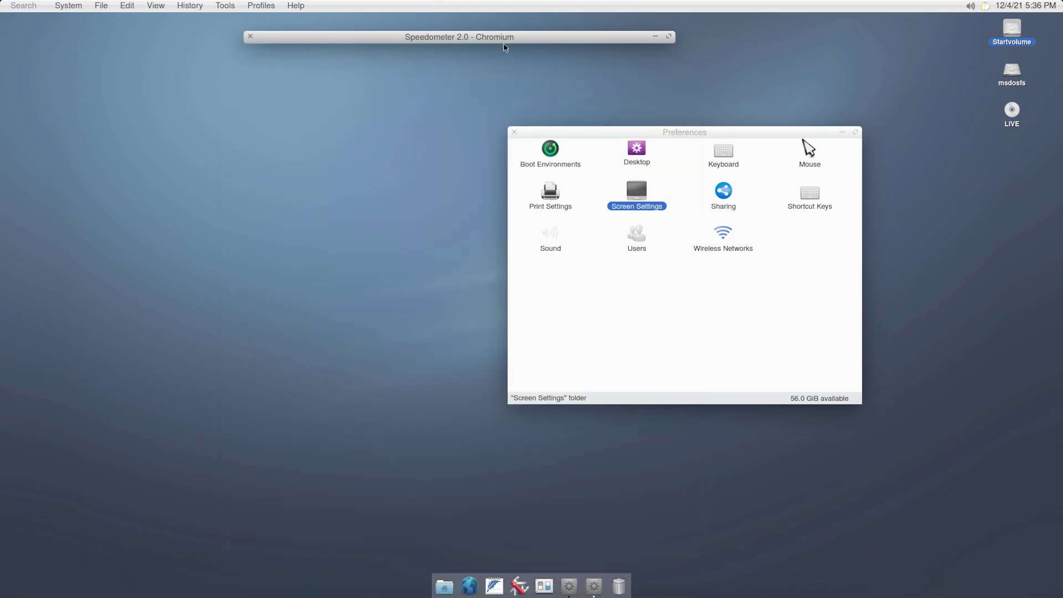
double_click(609, 35)
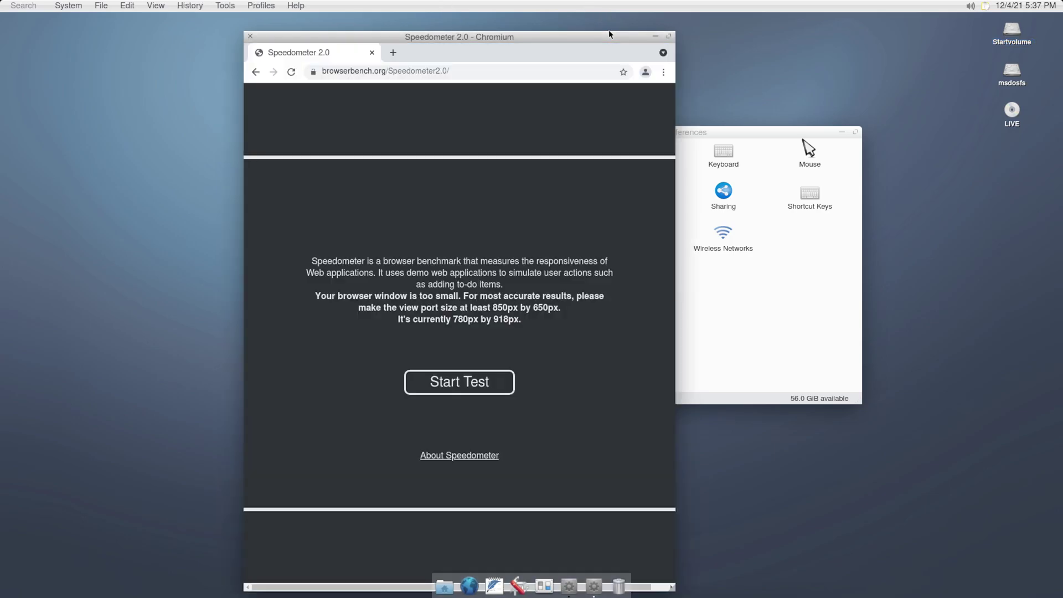
double_click(662, 36)
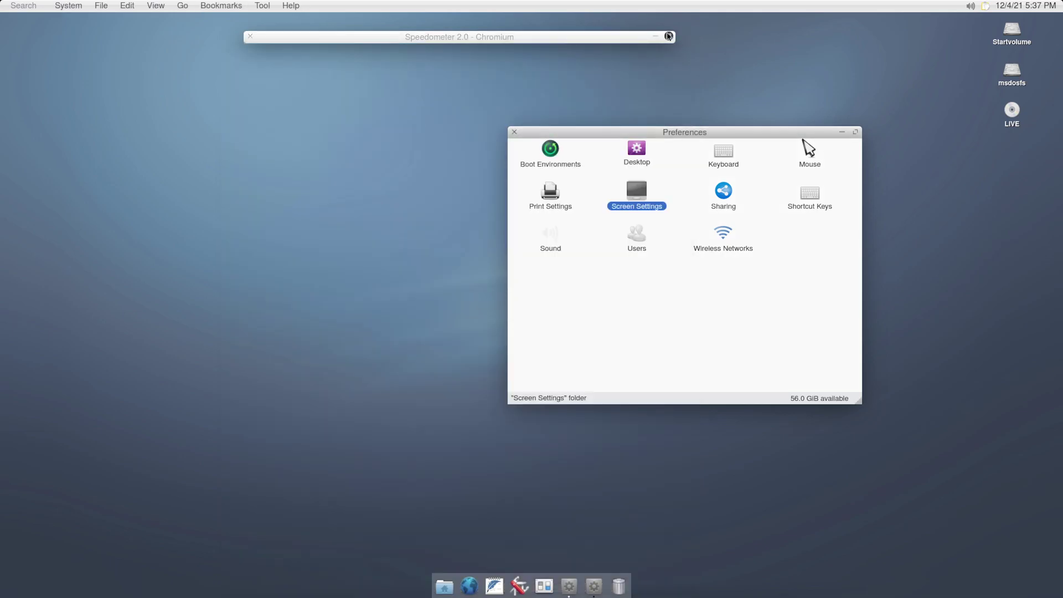
left_click(669, 36)
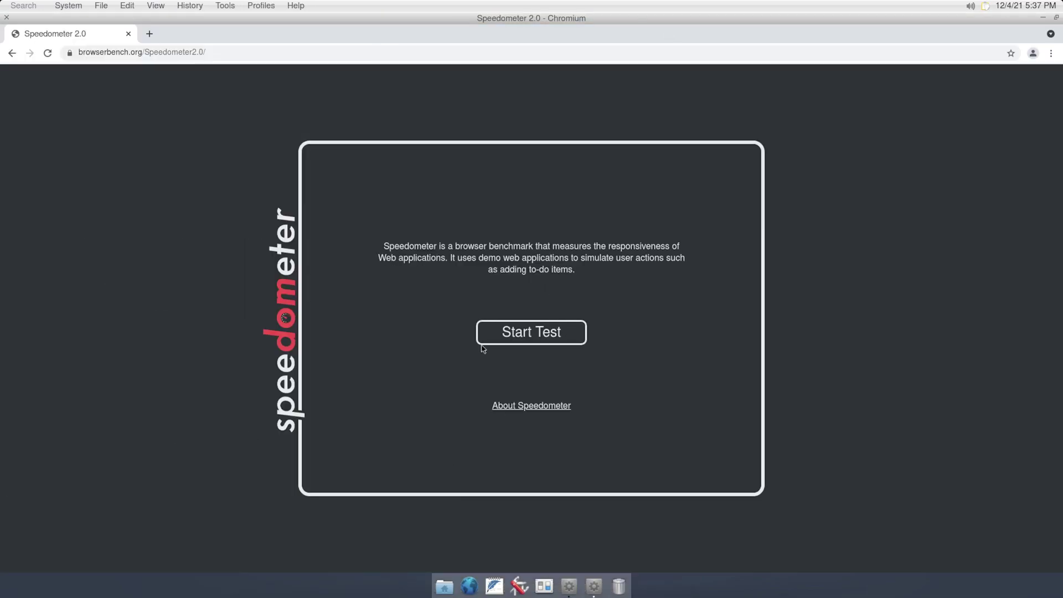
left_click(536, 332)
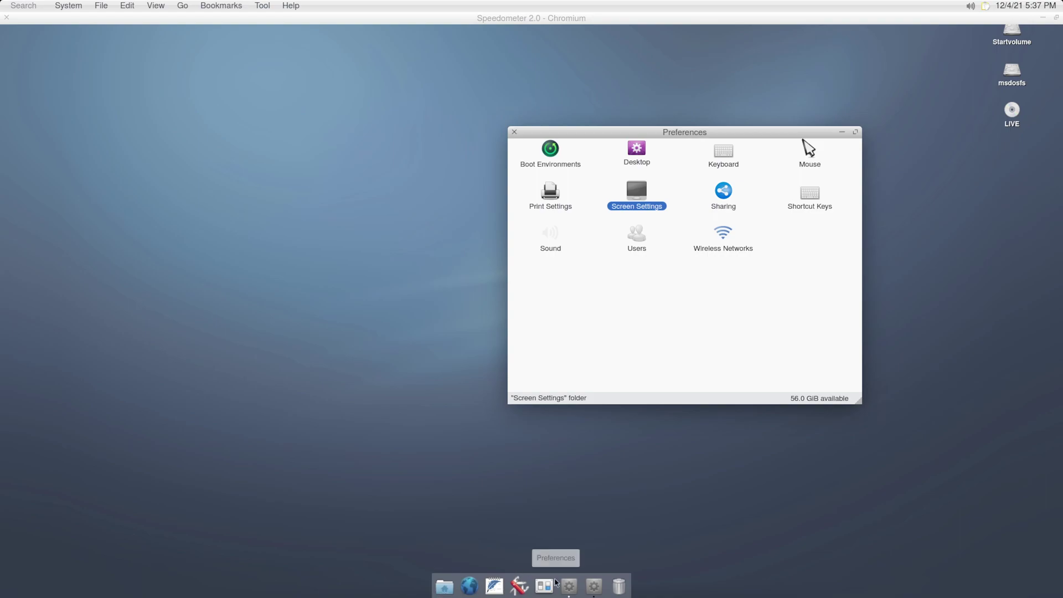
Hide Preferences and Chromium, then open the home folder from the dock
left_click(569, 587)
left_click(591, 588)
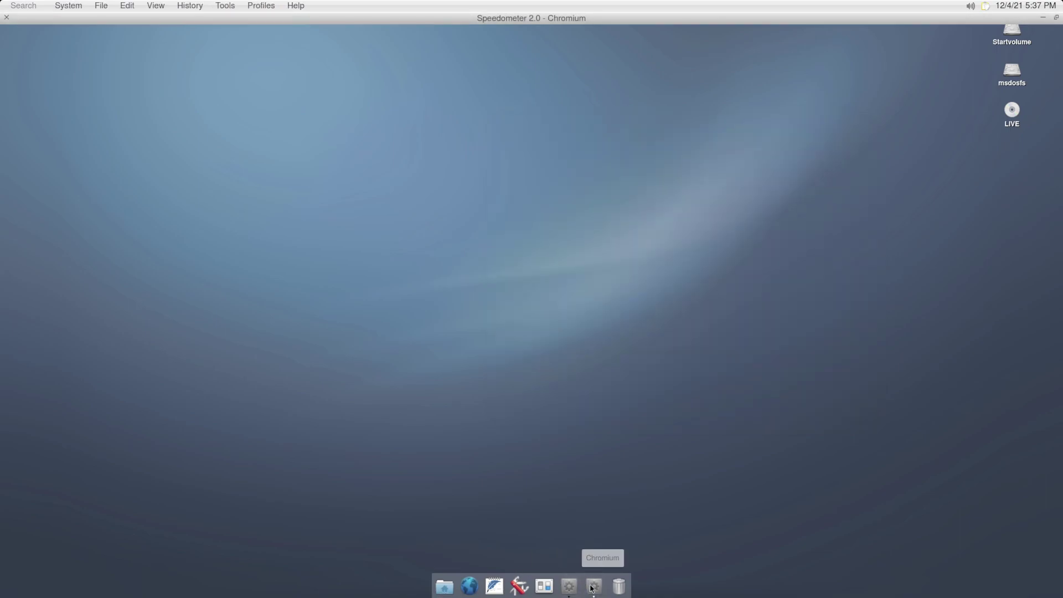
left_click(591, 587)
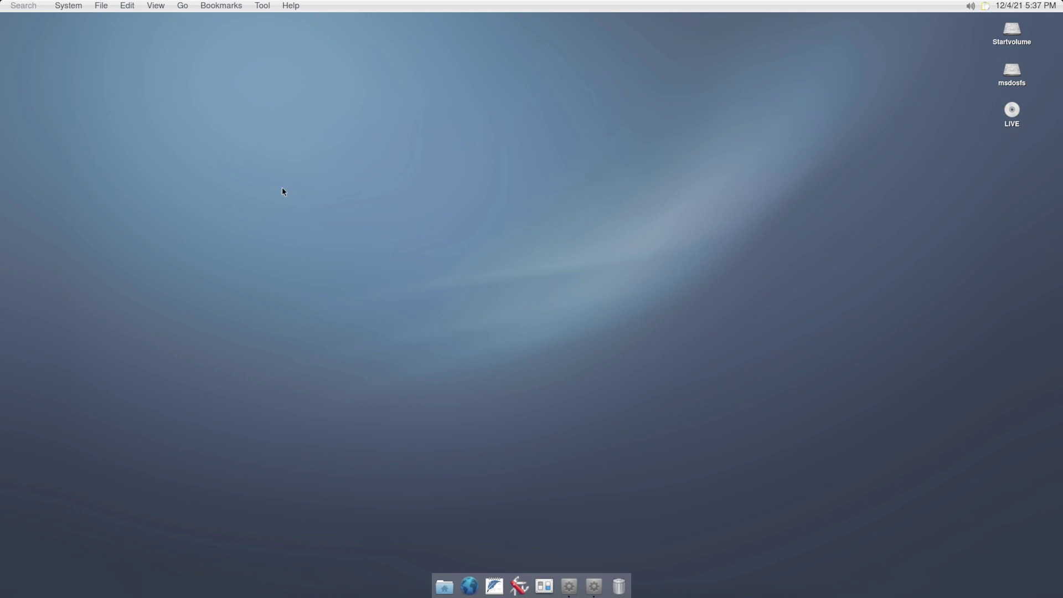
left_click(74, 10)
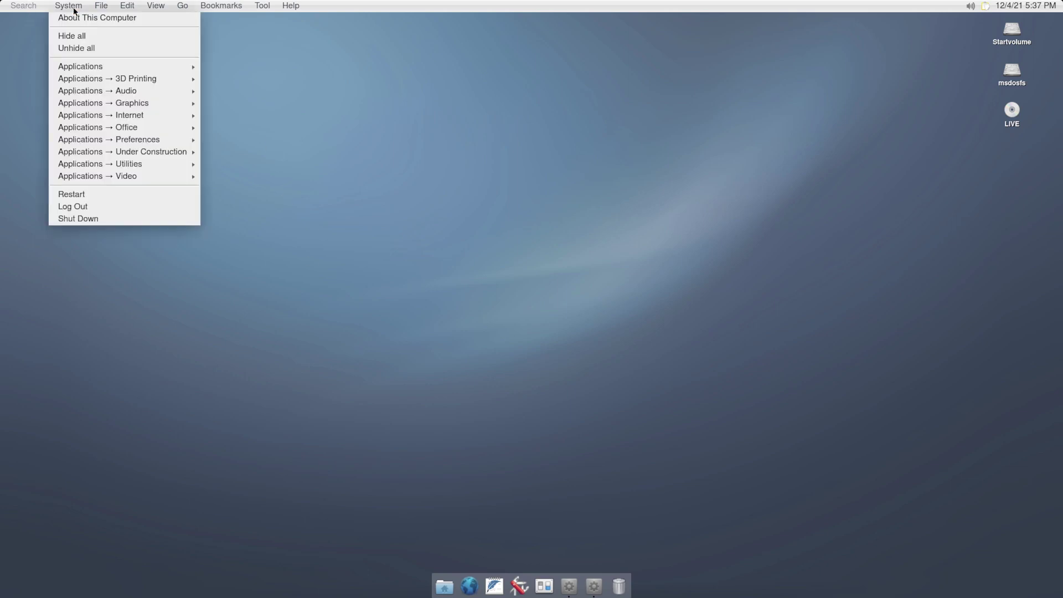
left_click(92, 6)
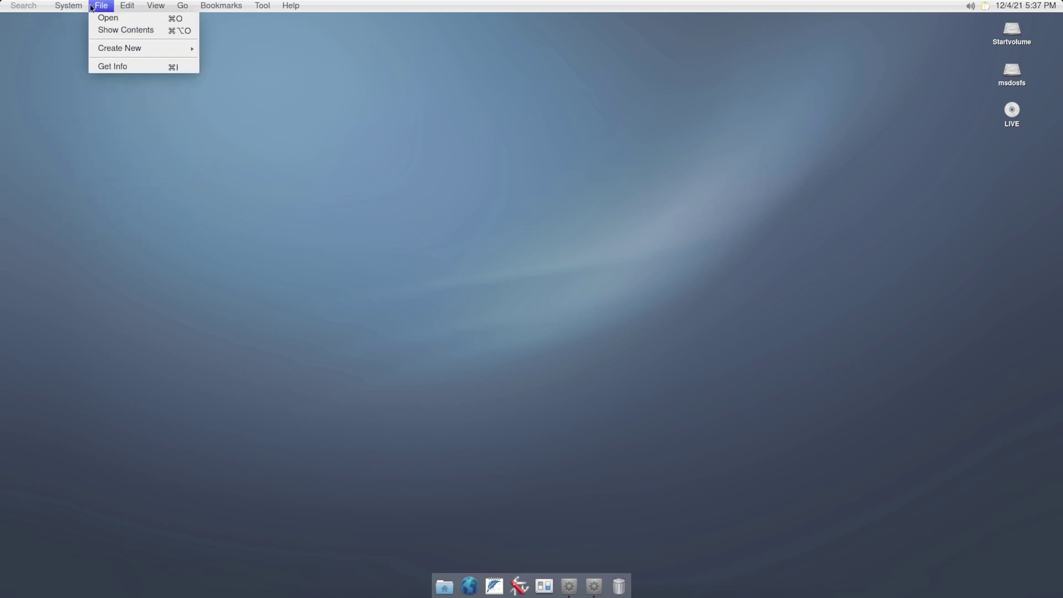
left_click(481, 522)
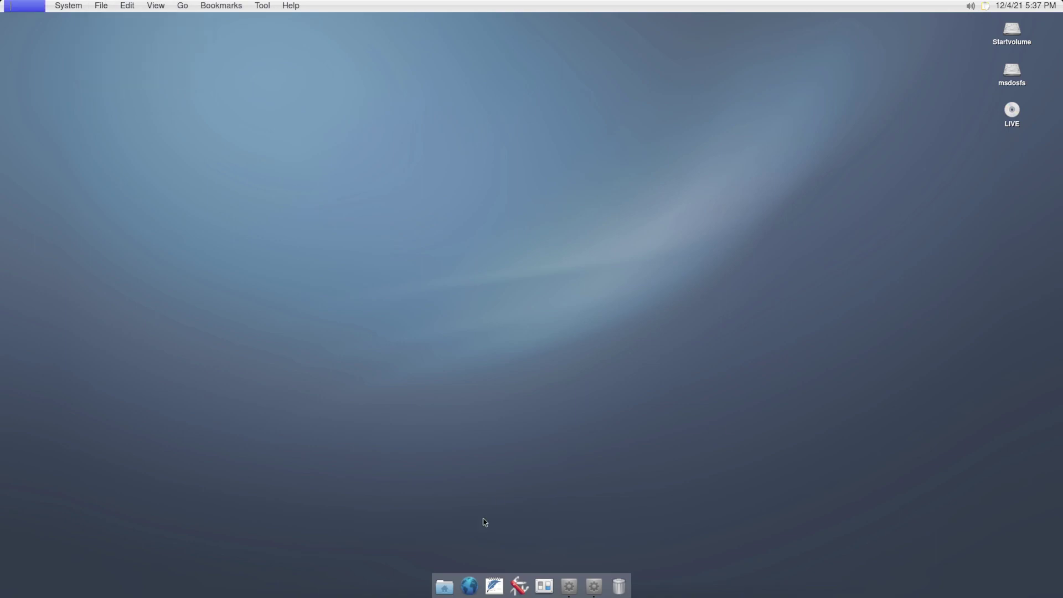
left_click(444, 588)
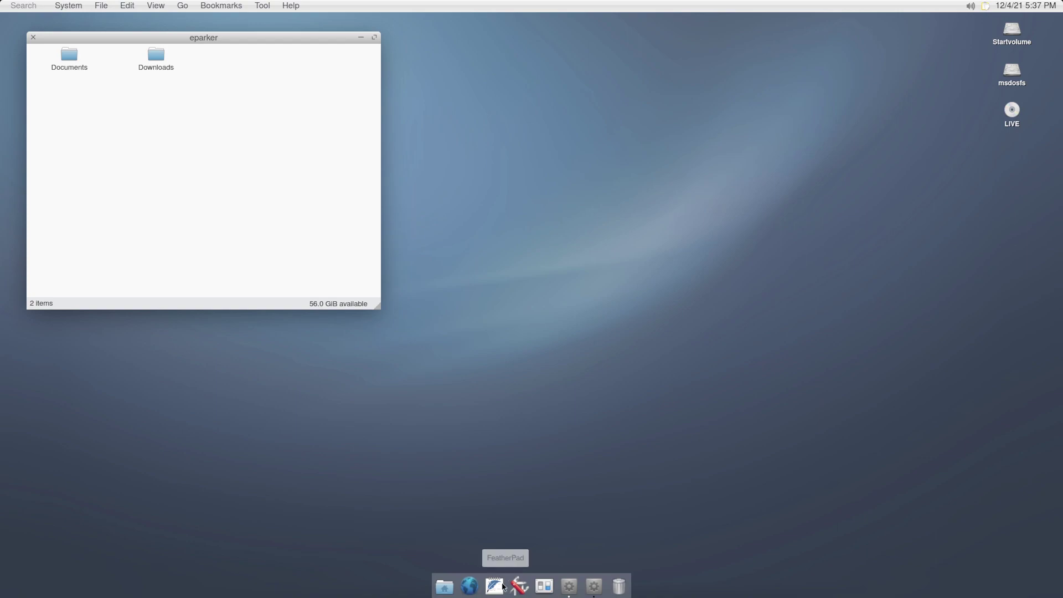
Launch Firefox from the Internet applications category
left_click(67, 5)
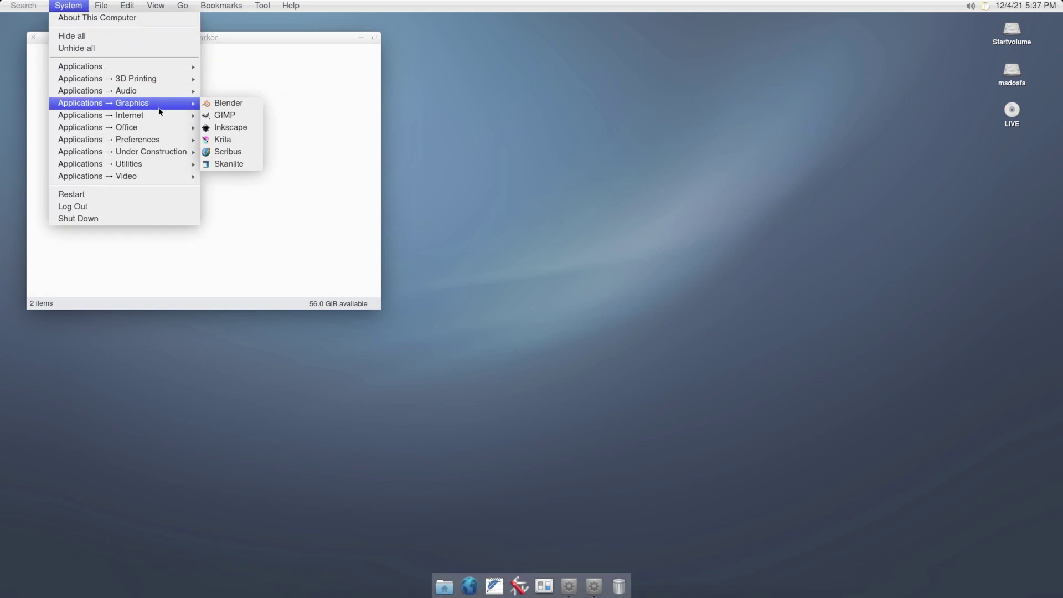
mouse_move(165, 116)
left_click(254, 138)
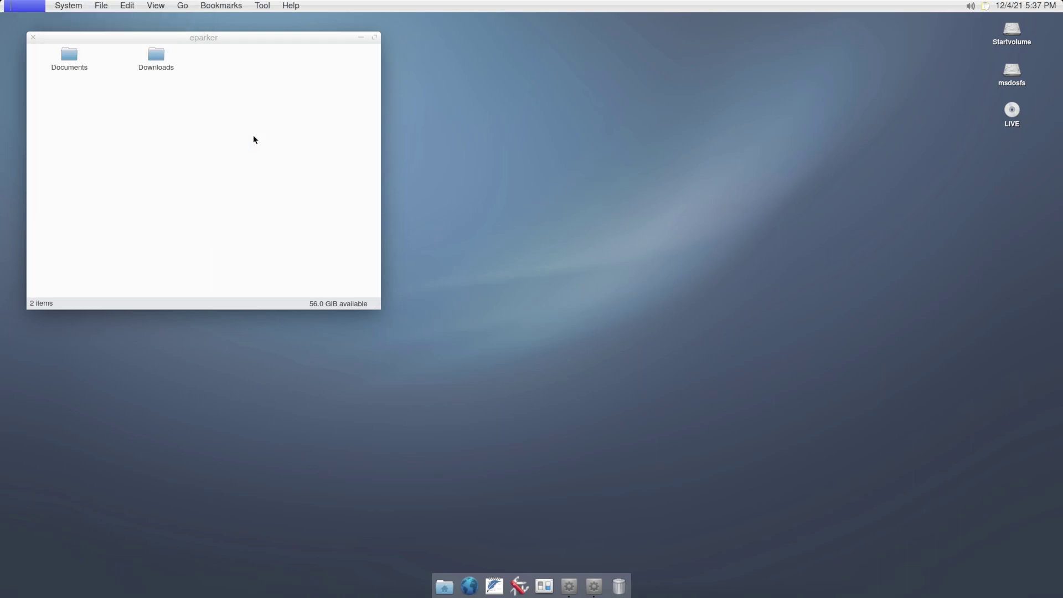
Approve the Firefox download with the admin password, then launch GIMP from Graphics applications
left_click(617, 289)
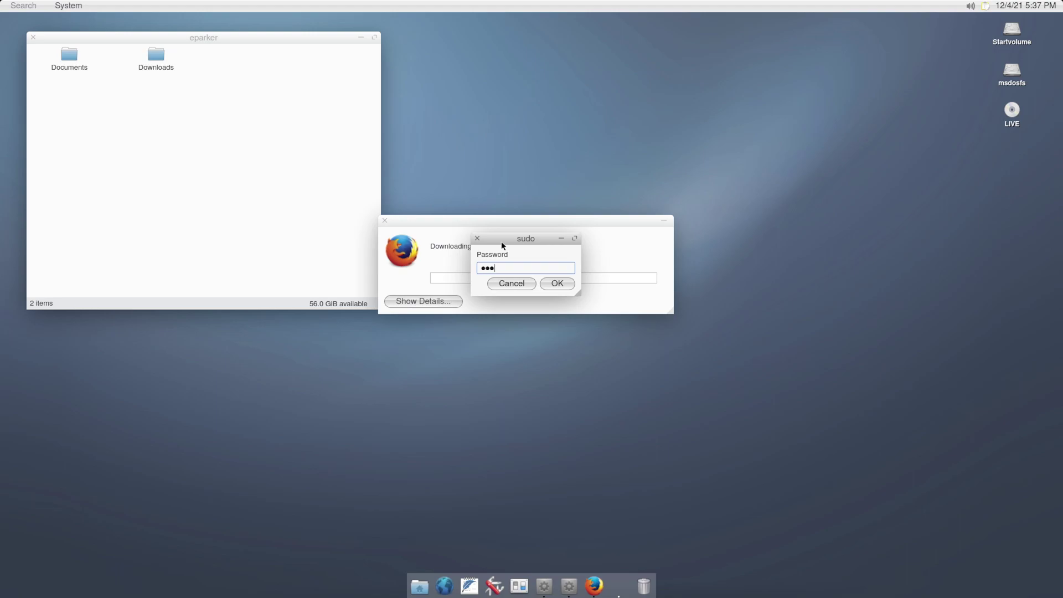
key("Return")
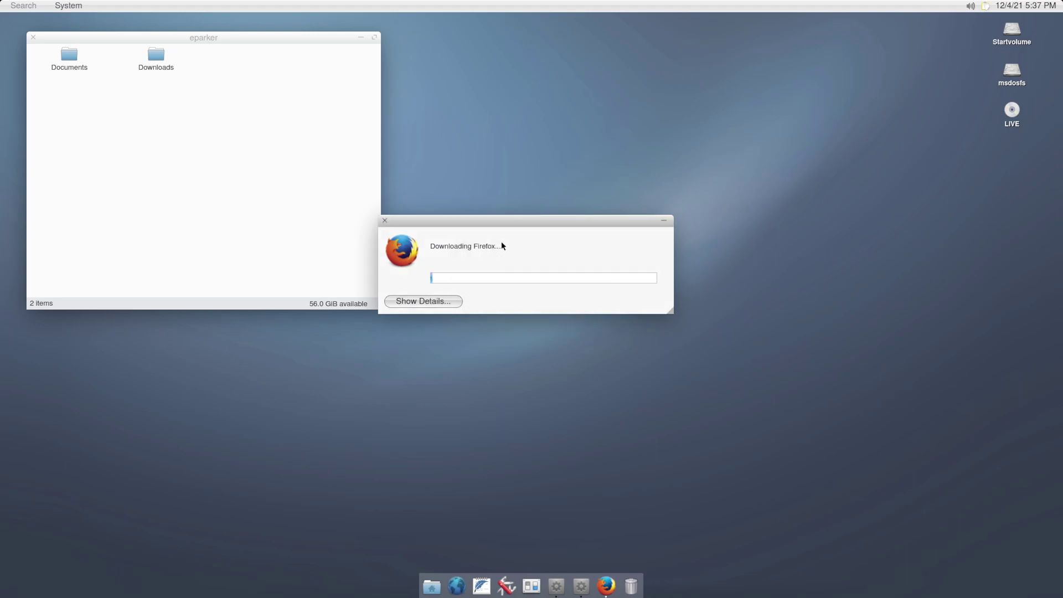
left_click(68, 5)
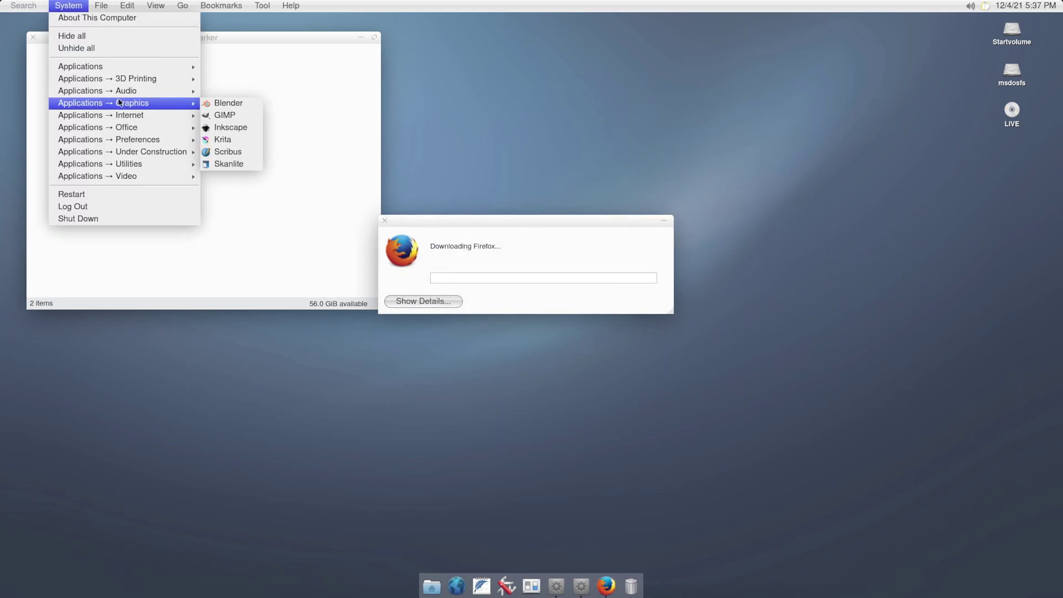
mouse_move(158, 106)
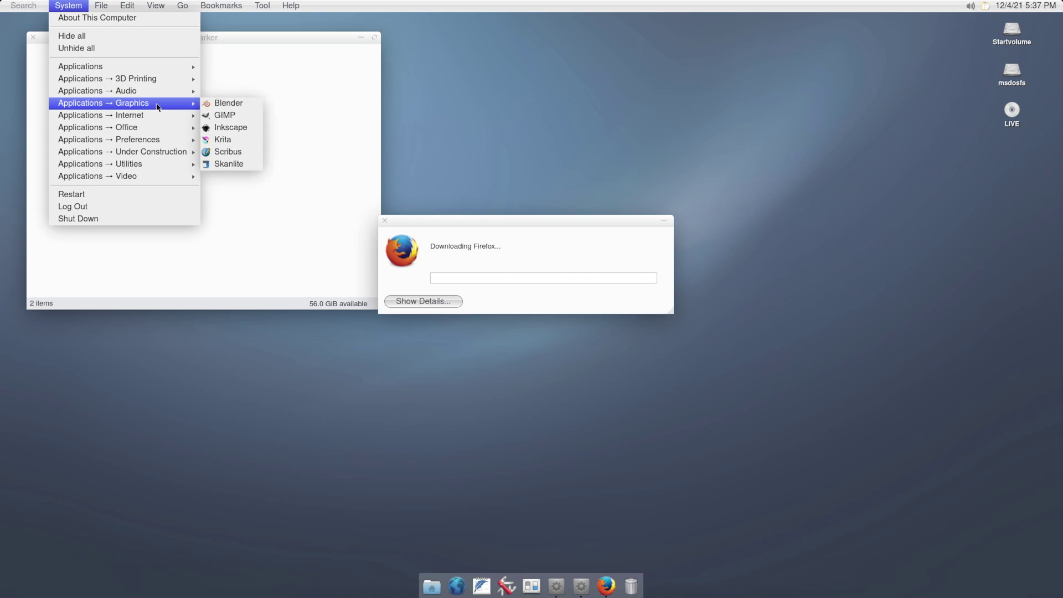
left_click(218, 115)
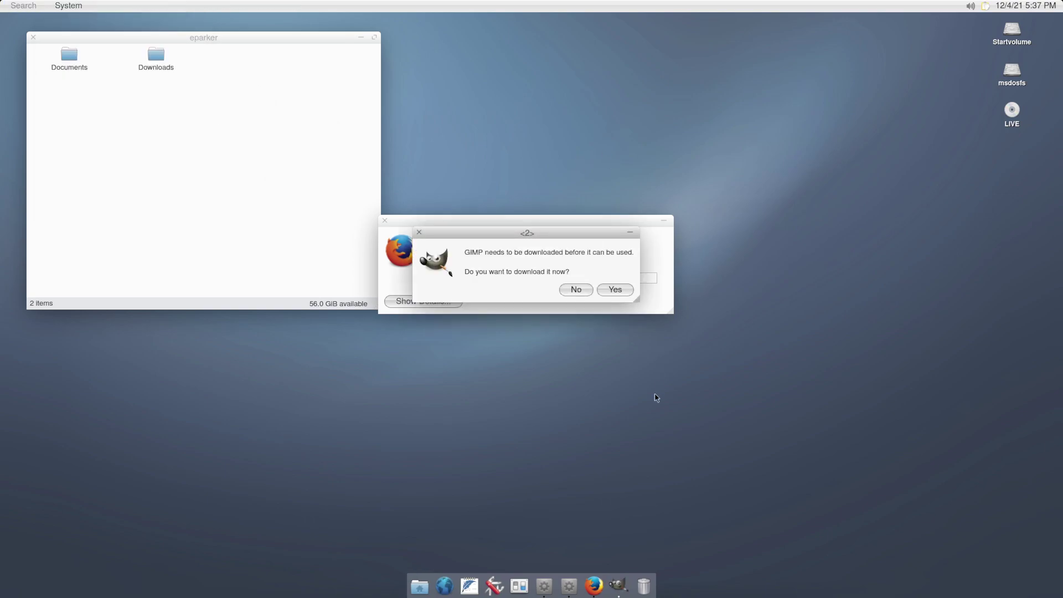
Approve the GIMP download with the admin password and show both download logs
left_click(622, 292)
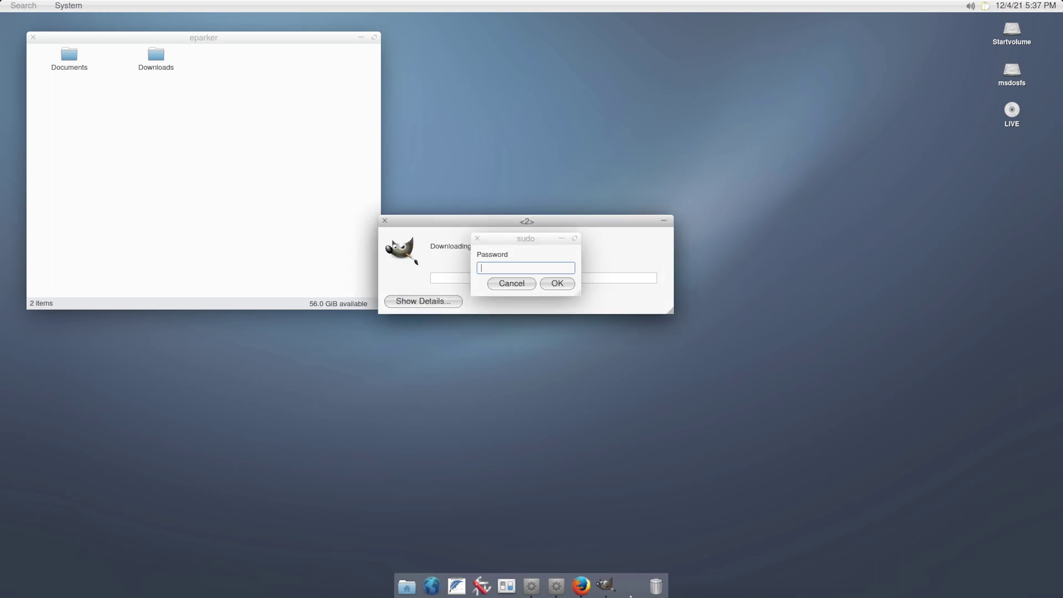
type("••••••")
key("Return")
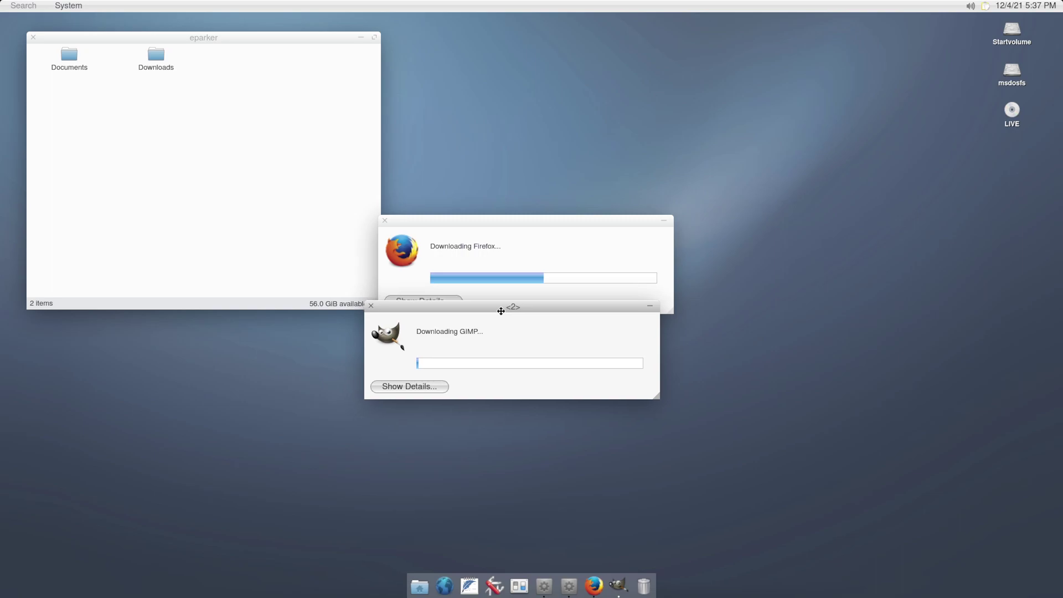
left_click(430, 303)
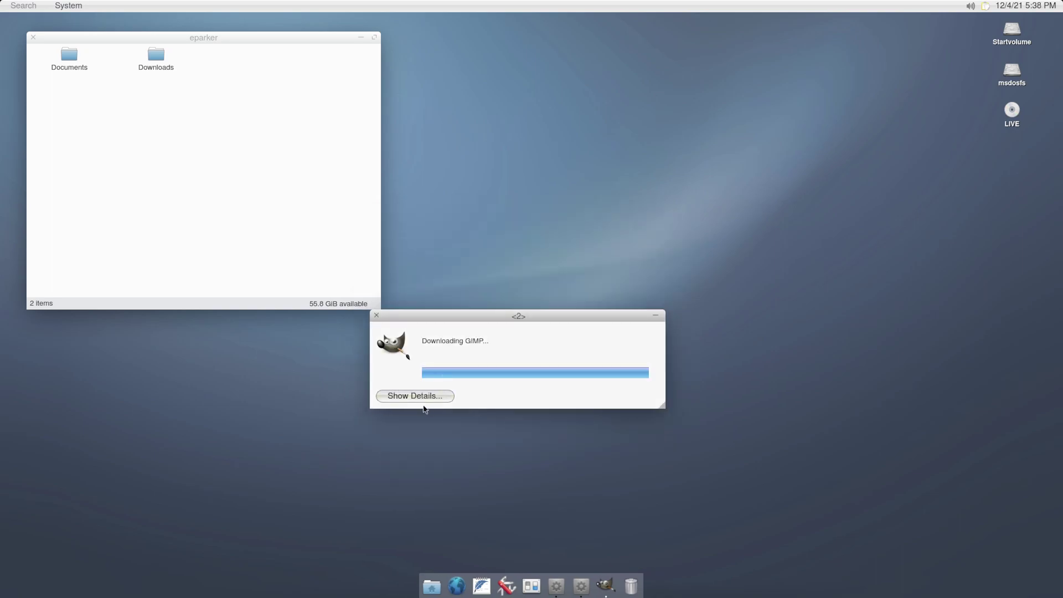
left_click(442, 399)
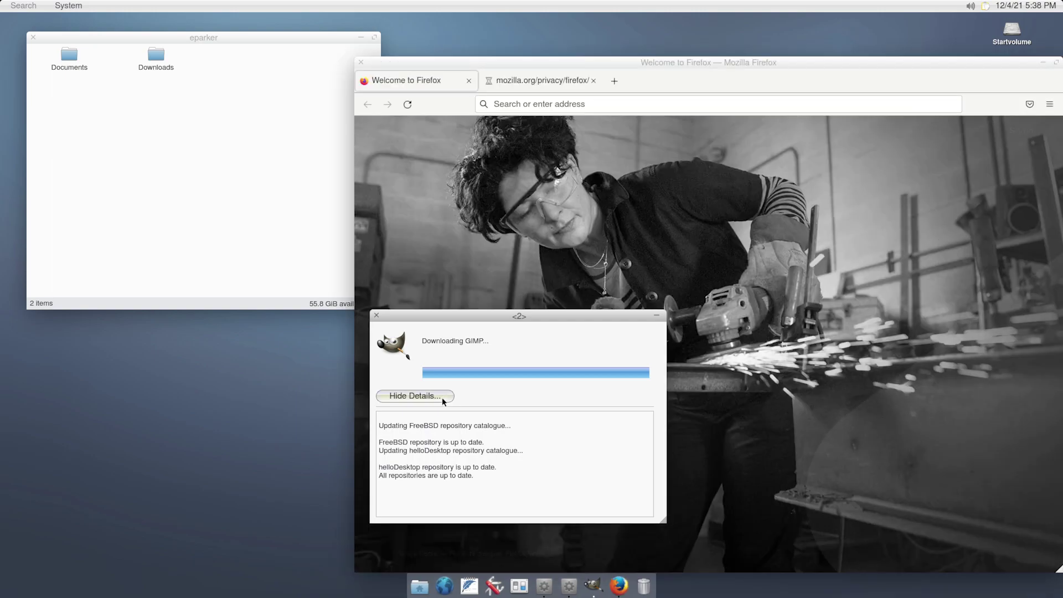
Hide the GIMP log and go to youtube.com in Firefox
left_click(442, 396)
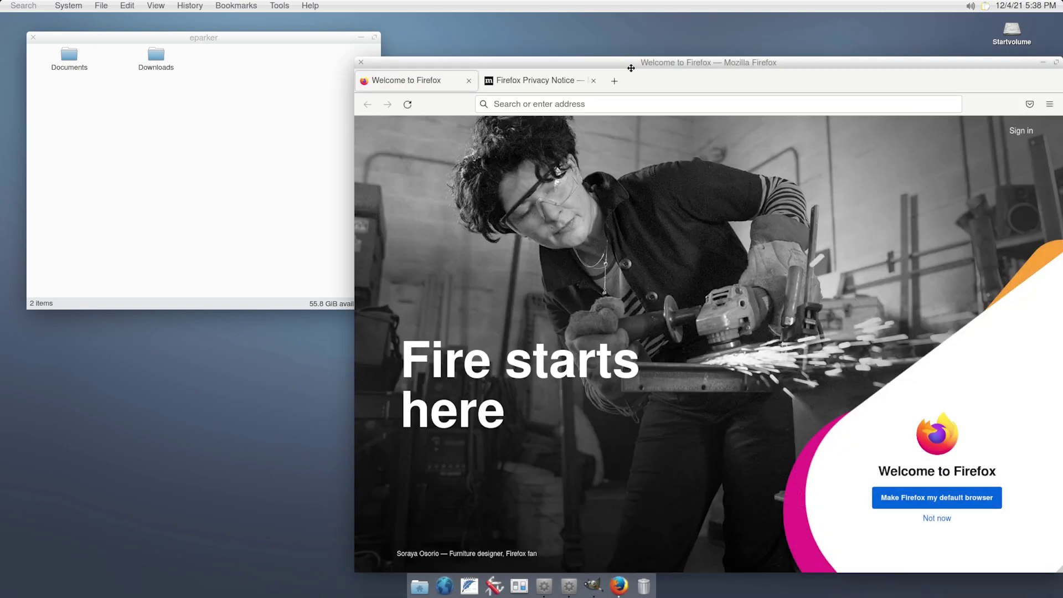
left_click_drag(628, 62, 590, 51)
left_click(550, 95)
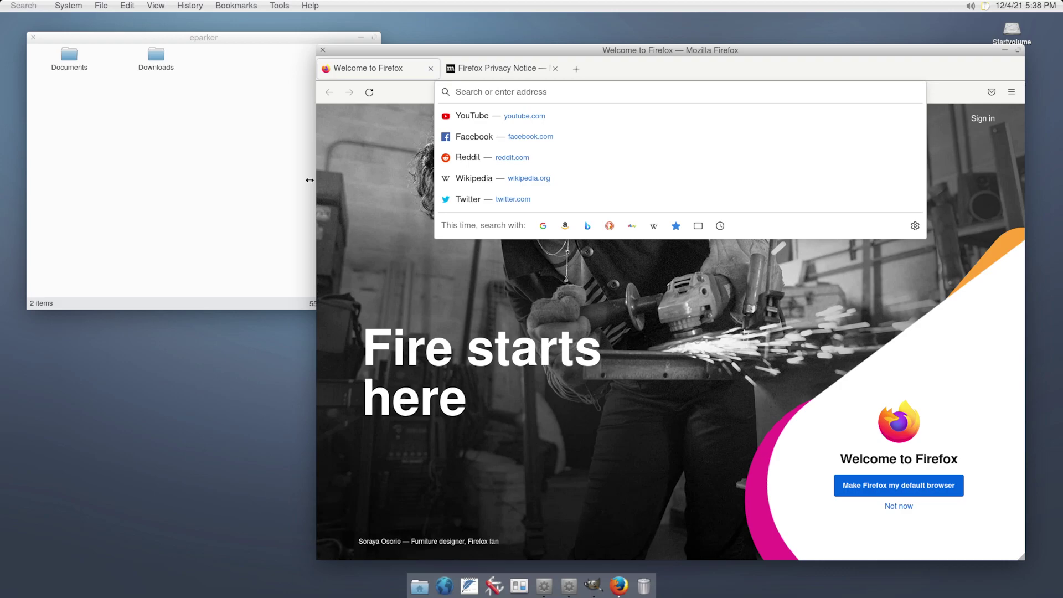
type("youtube.com")
key("Return")
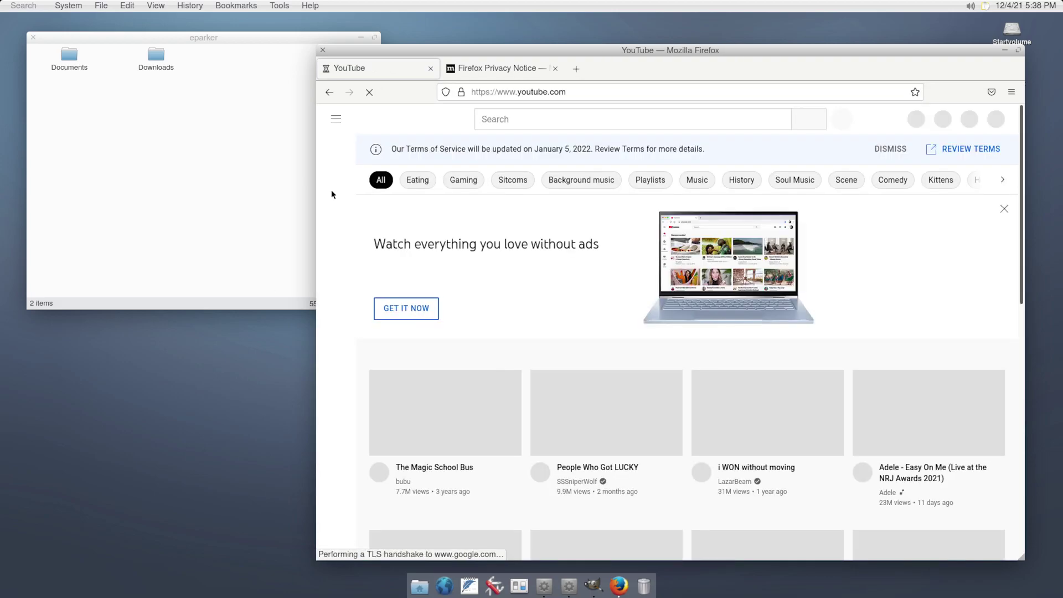
Play The Magic School Bus video at 1080p quality
left_click(427, 451)
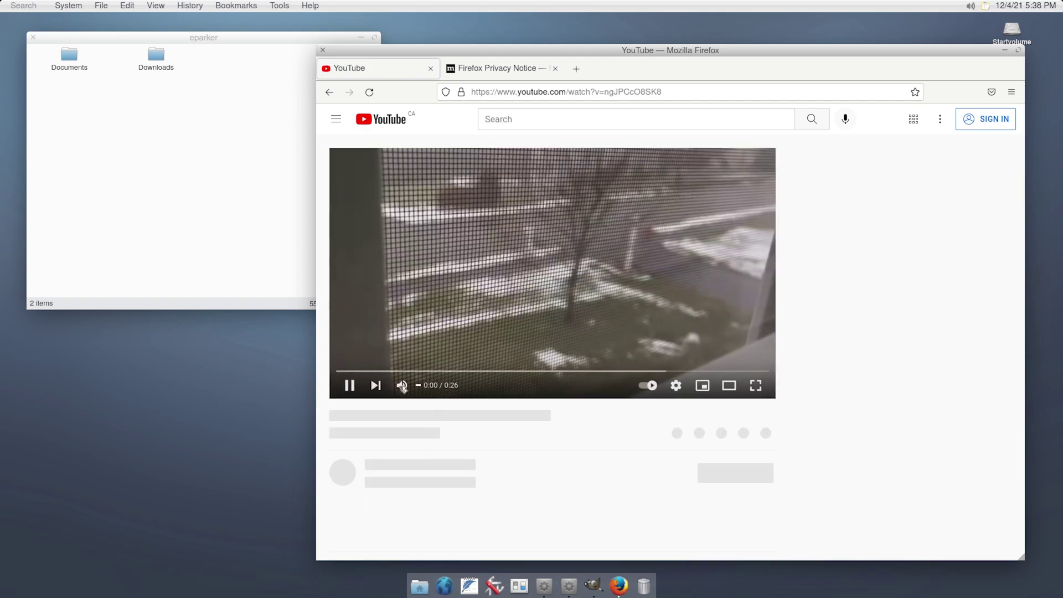
left_click(668, 382)
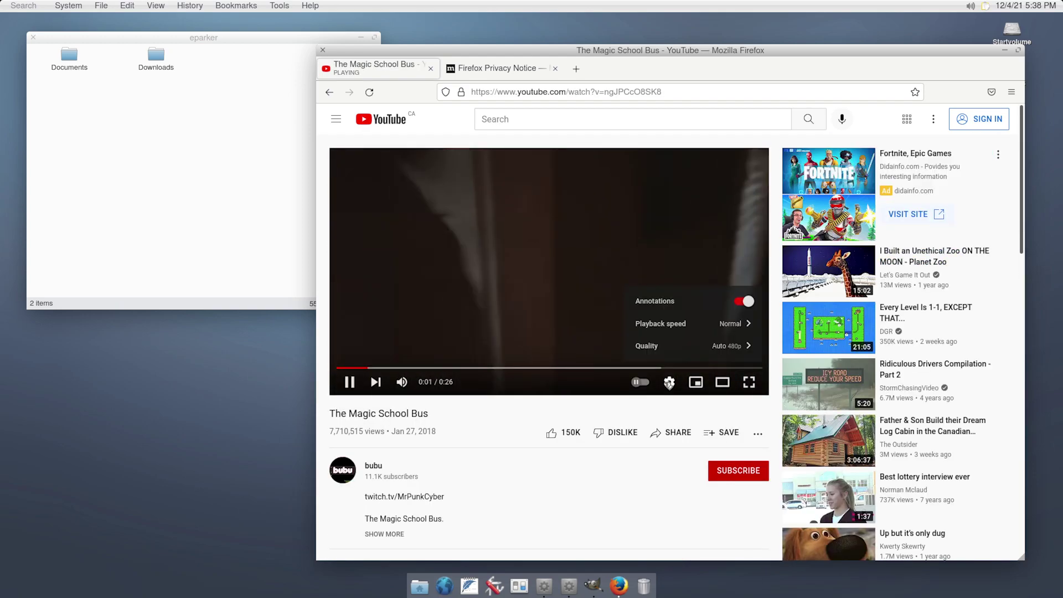
left_click(692, 346)
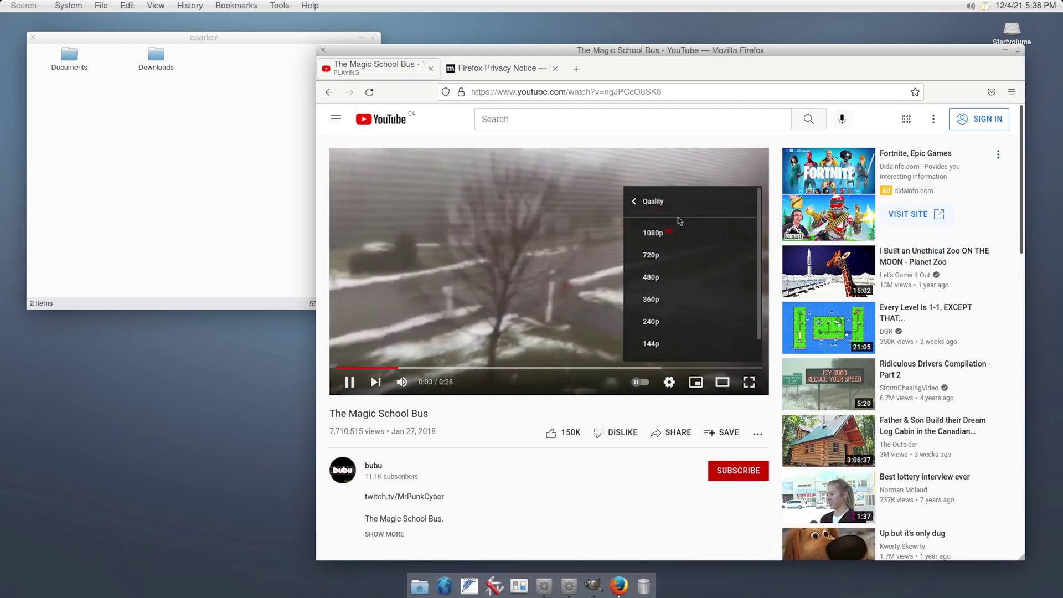
left_click(676, 231)
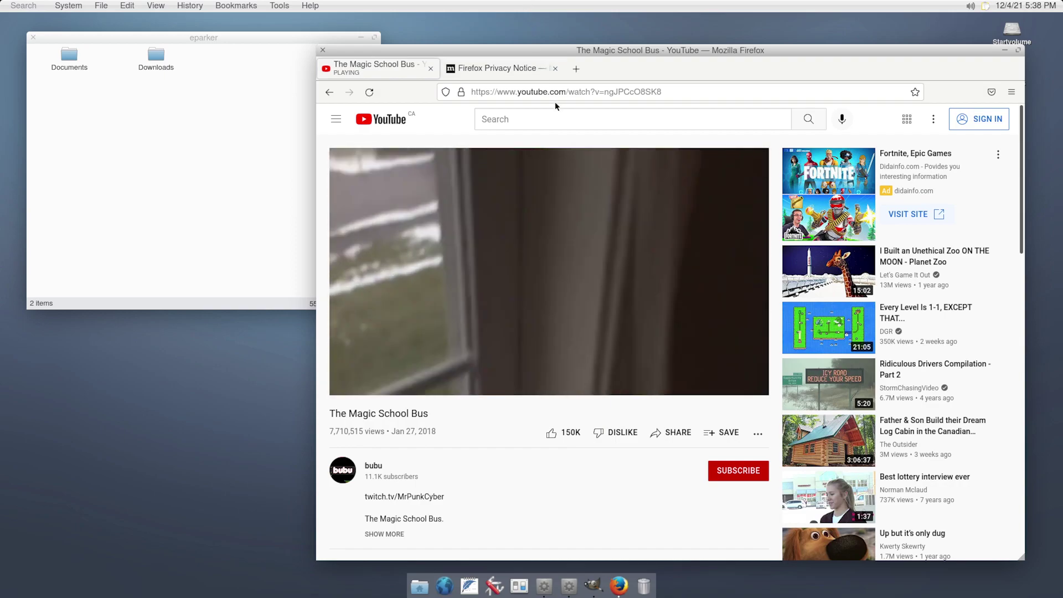
Search 'useragent' and open WhatIsMyBrowser.com, showing Firefox 94.0 on FreeBSD amd64
left_click(672, 95)
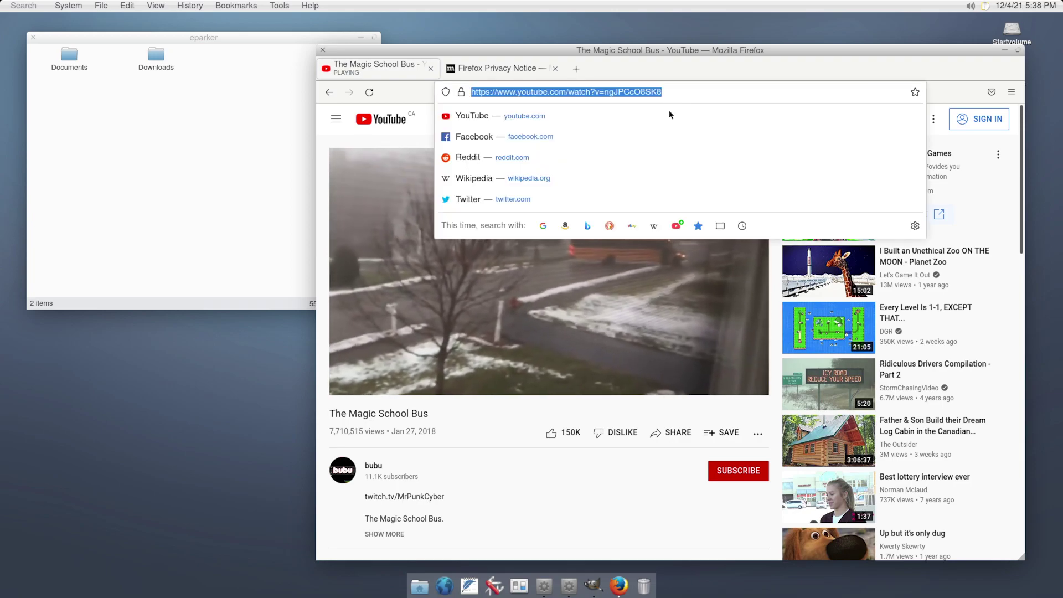
type("useragent")
key("Return")
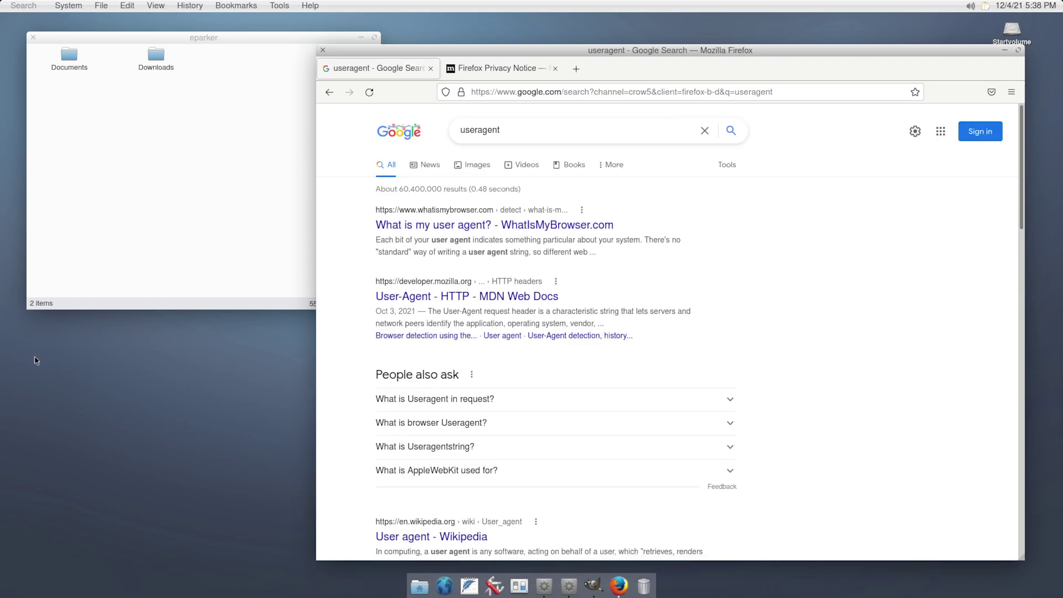
left_click(443, 225)
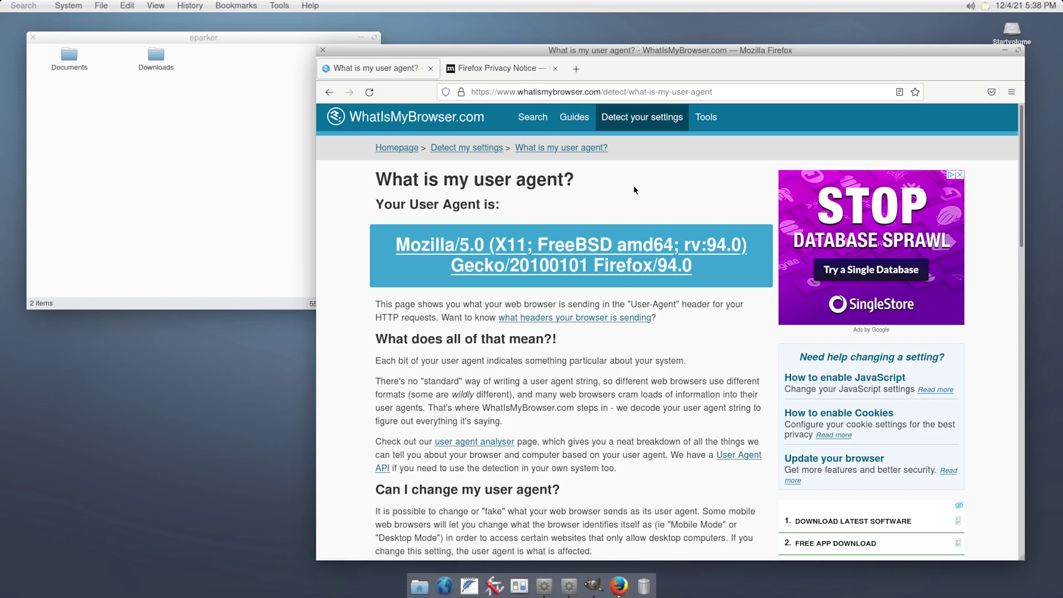
scroll(633, 189, "down", 5)
left_click_drag(612, 56, 594, 53)
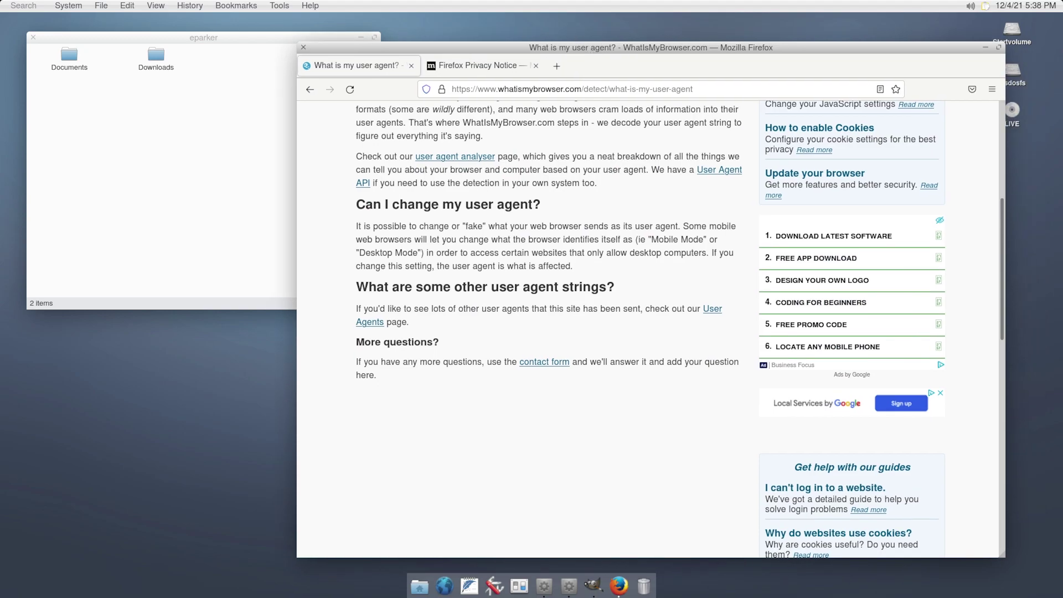
triple_click(528, 88)
Search 'amiunique', open amiunique.org's fingerprint view, and scroll to the HTTP headers table
type("amiunique")
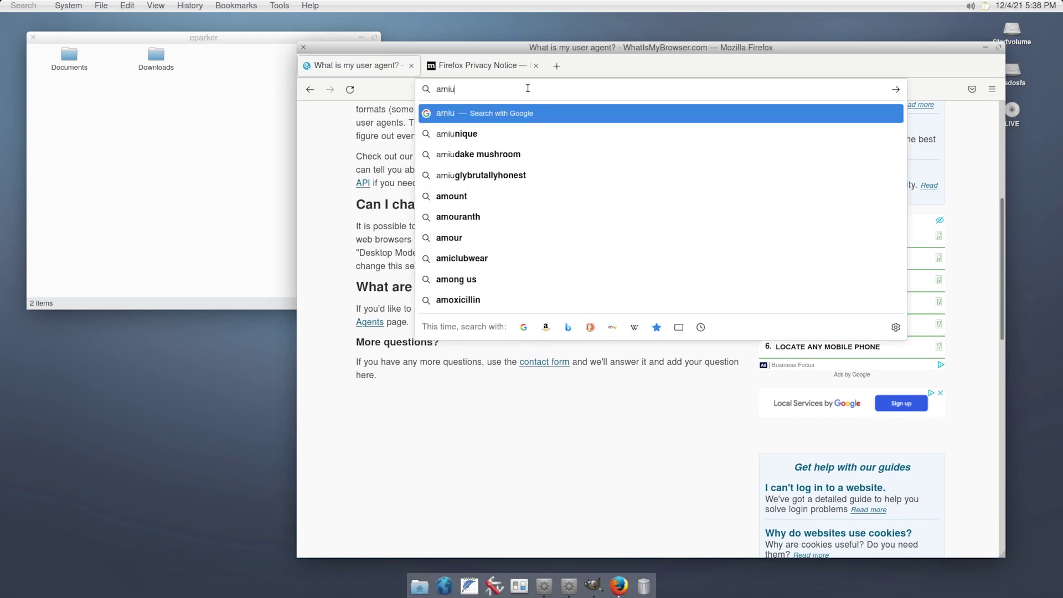
key("Return")
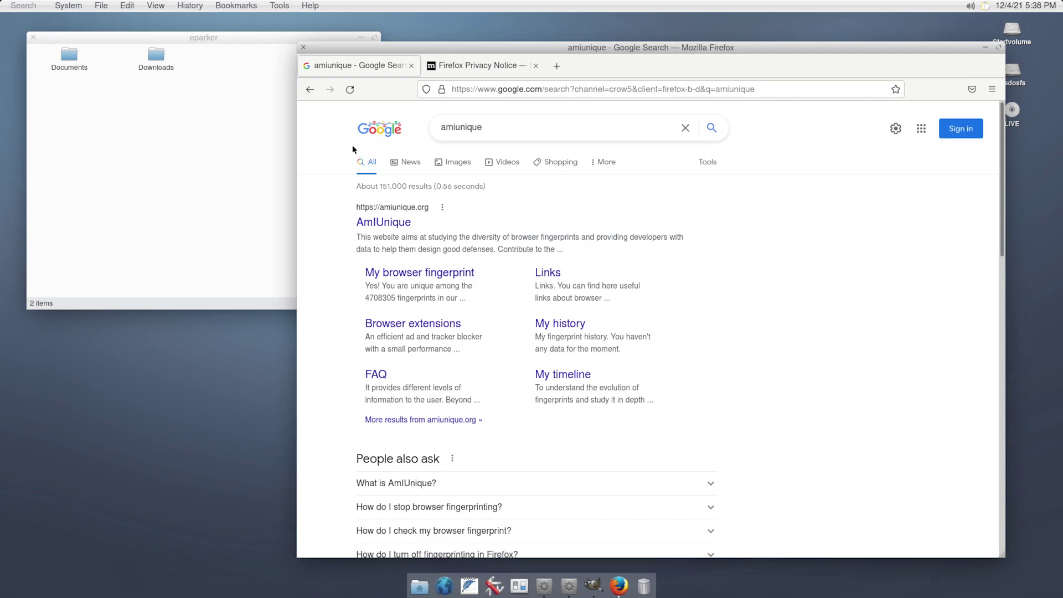
left_click(373, 222)
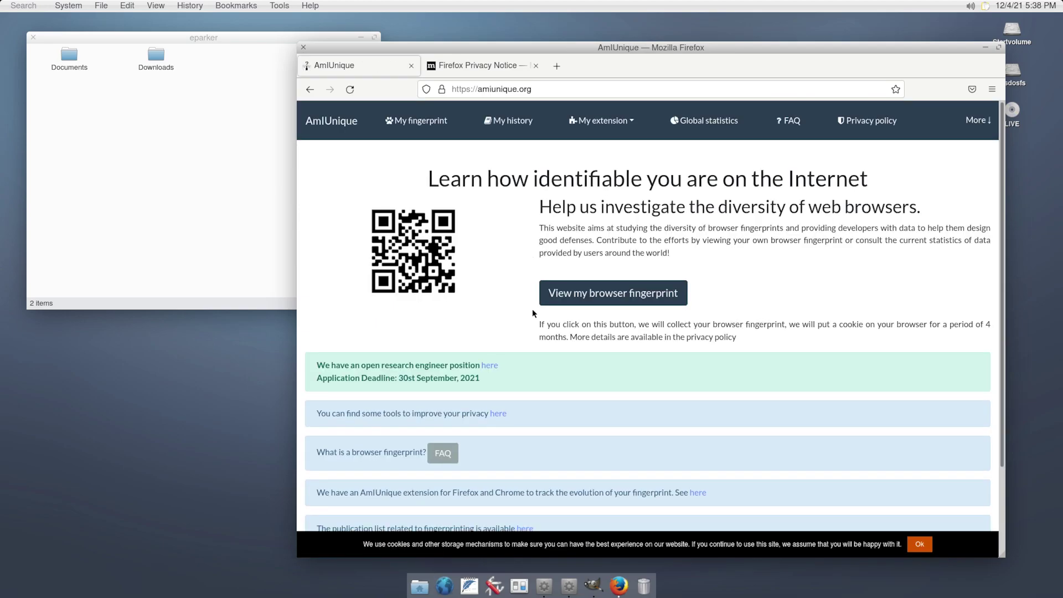
left_click(574, 292)
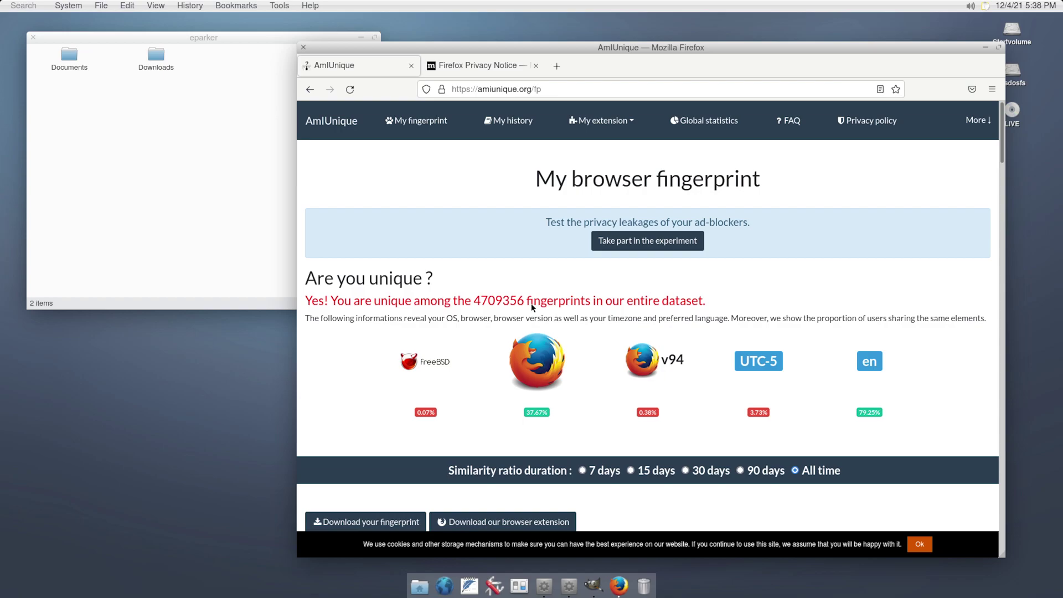
scroll(772, 382, "down", 5)
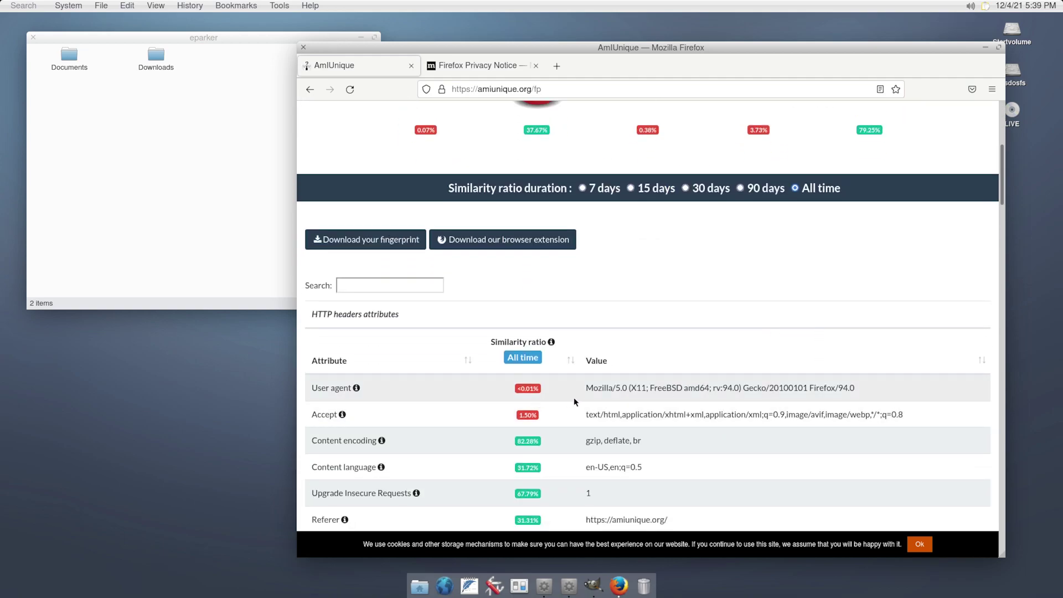
scroll(533, 392, "down", 5)
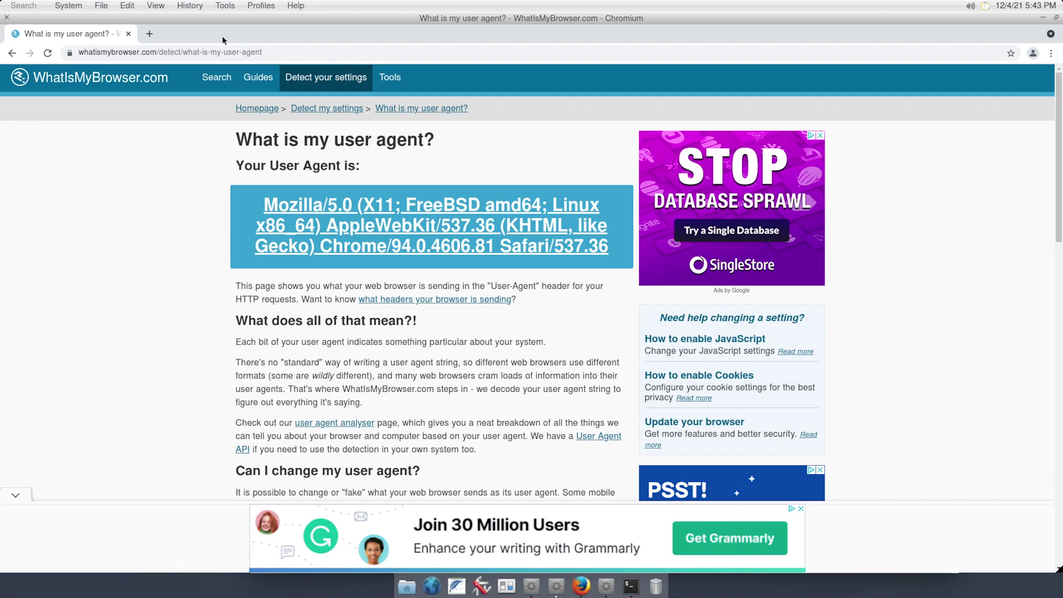
Close the Chromium window after checking its Chrome 94 user agent
left_click(128, 34)
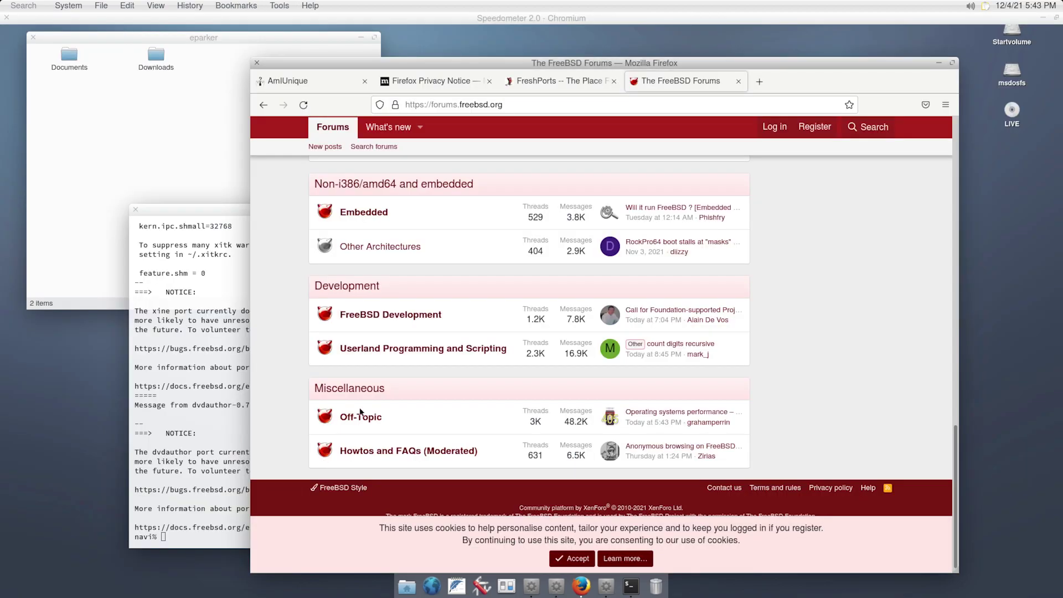
Bring QTerminal forward and return focus to its prompt after stray menu searches
left_click(220, 468)
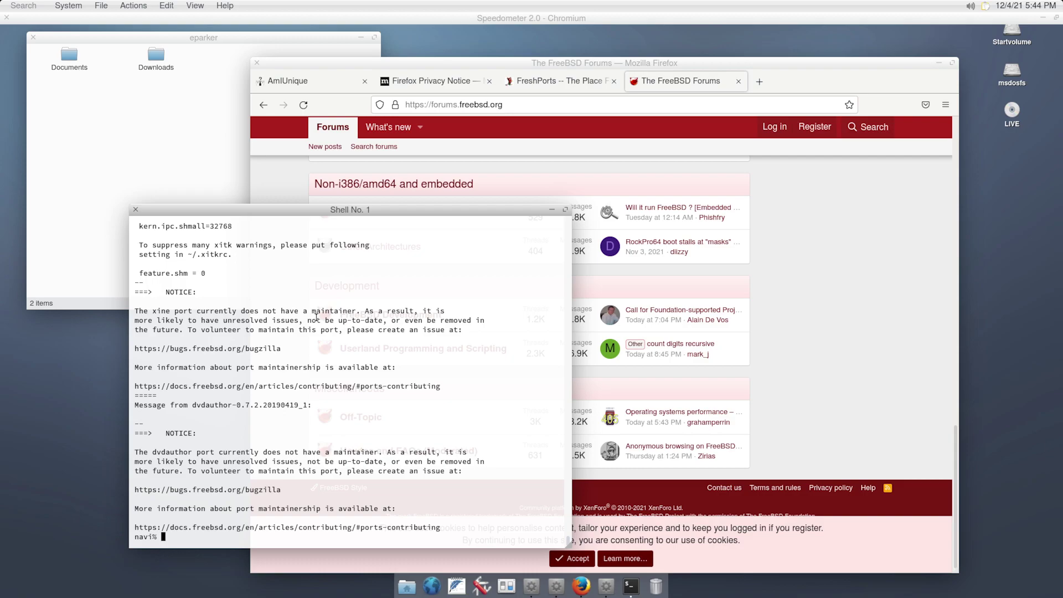
left_click(27, 2)
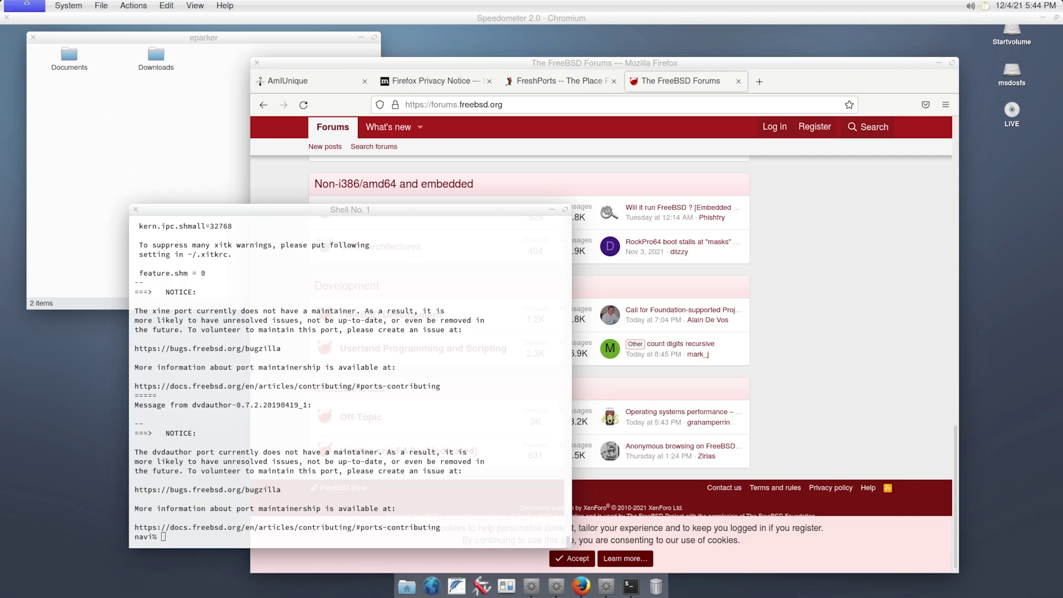
type("en")
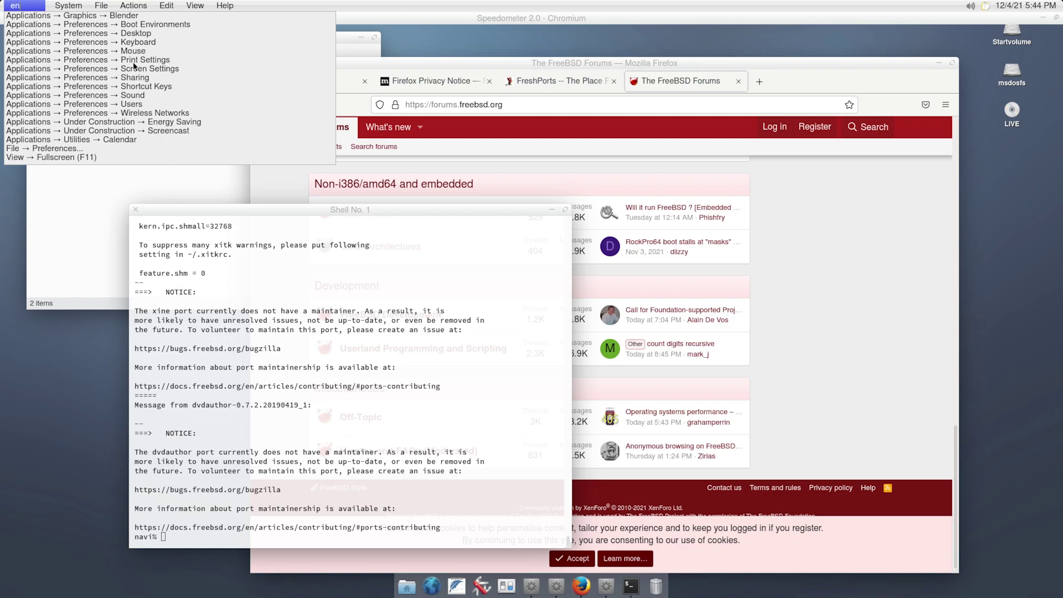
key("BackSpace")
key("BackSpace")
type("en")
left_click(373, 378)
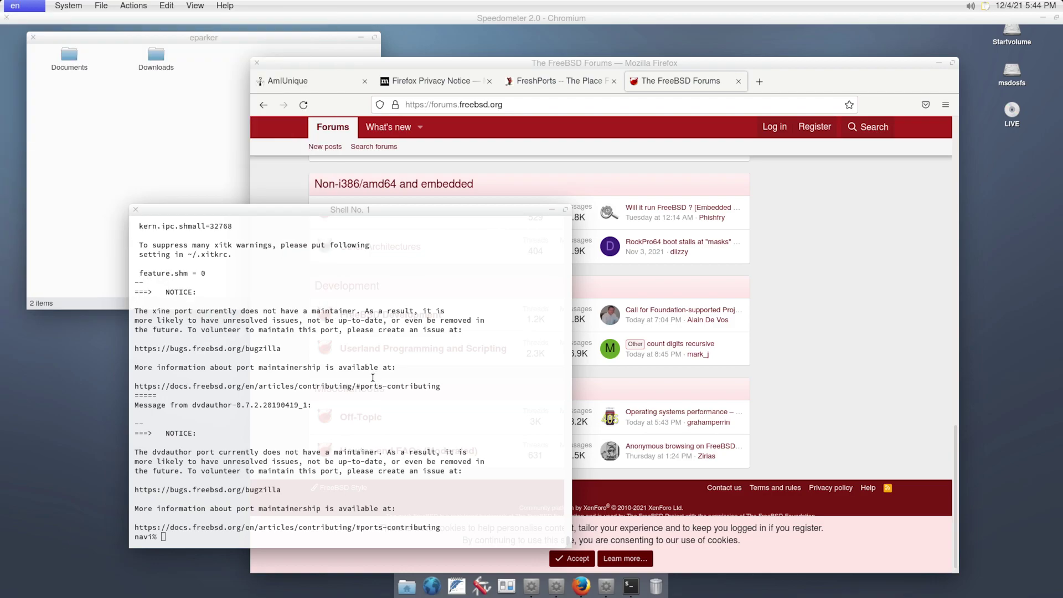
type("do")
left_click(372, 377)
type("su")
left_click(372, 379)
double_click(373, 378)
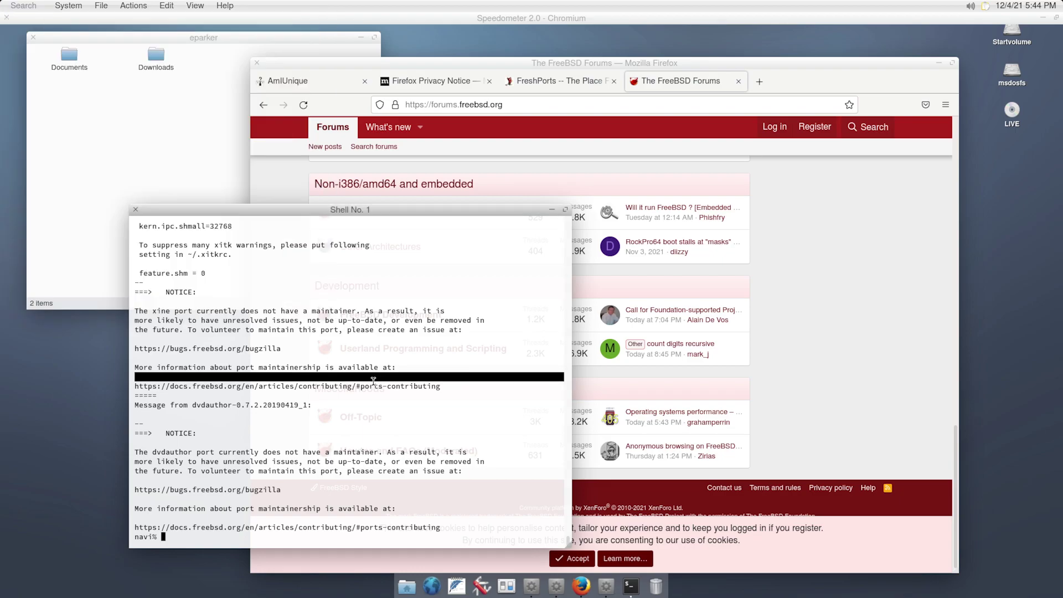
Install neofetch with 'sudo pkg install neofetch', confirm with y, and run neofetch
type("sudo pkg install neofetch")
key("Return")
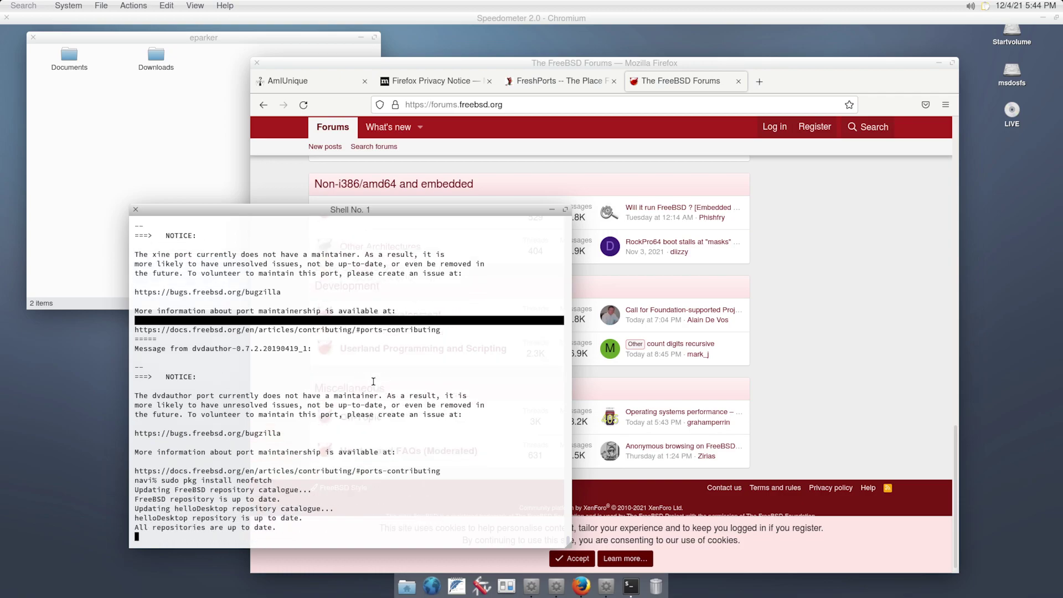
type("y")
key("Return")
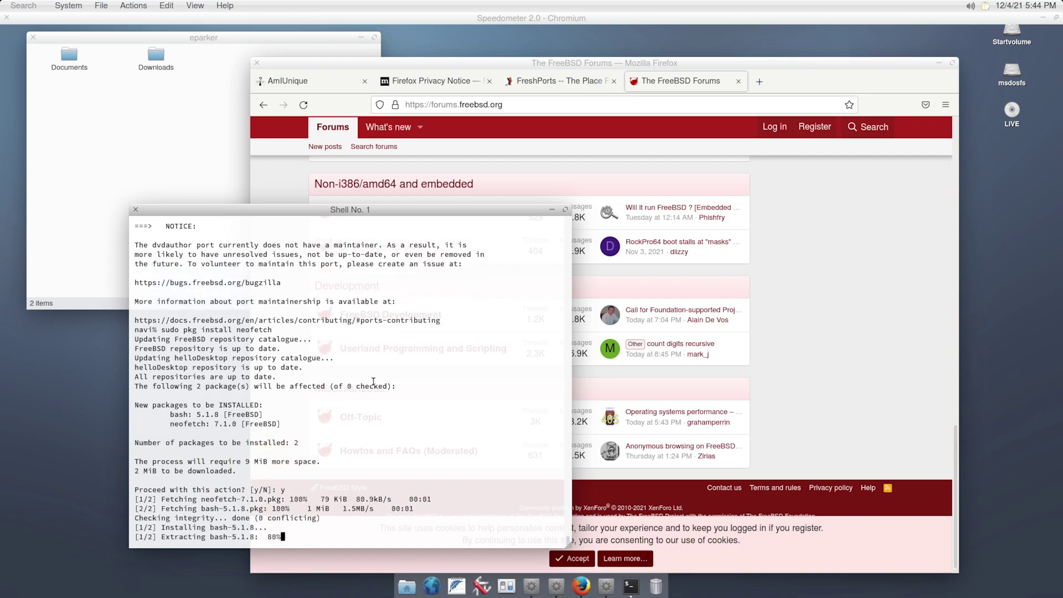
type("neofetch")
key("Return")
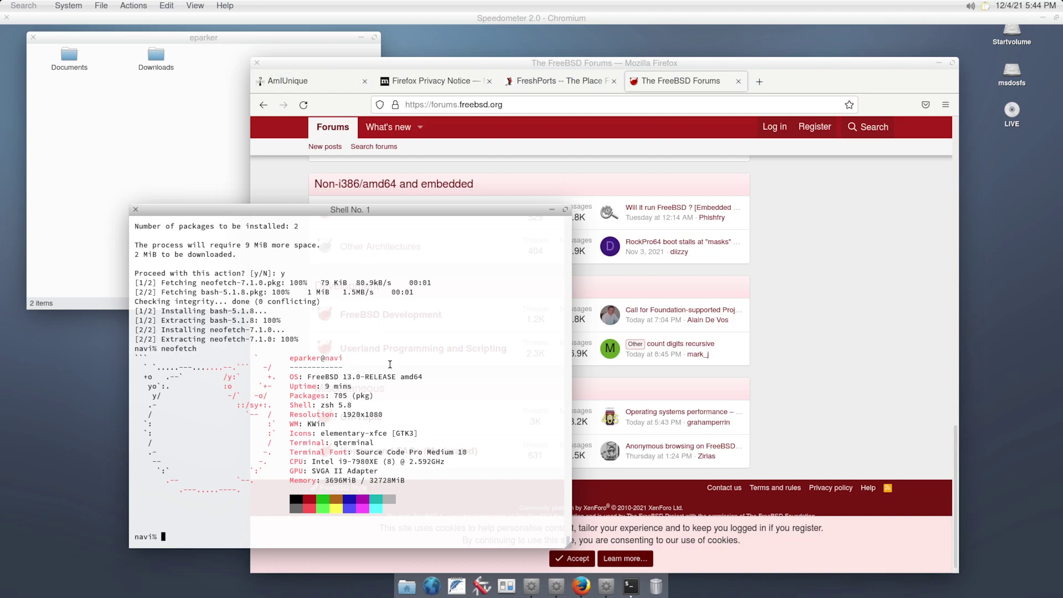
left_click_drag(368, 211, 565, 205)
type("kdenlive")
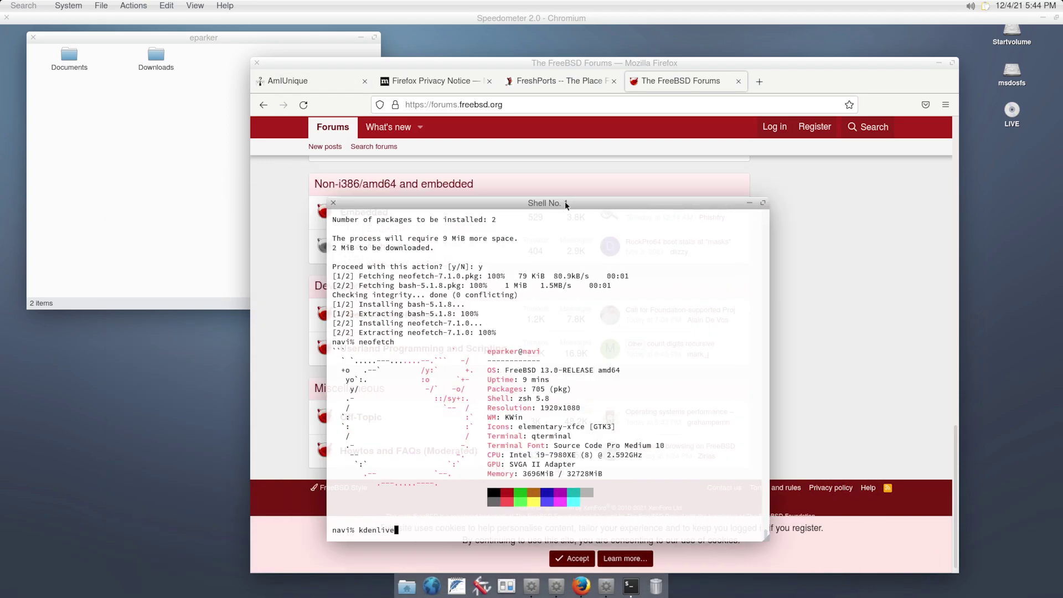
key("Return")
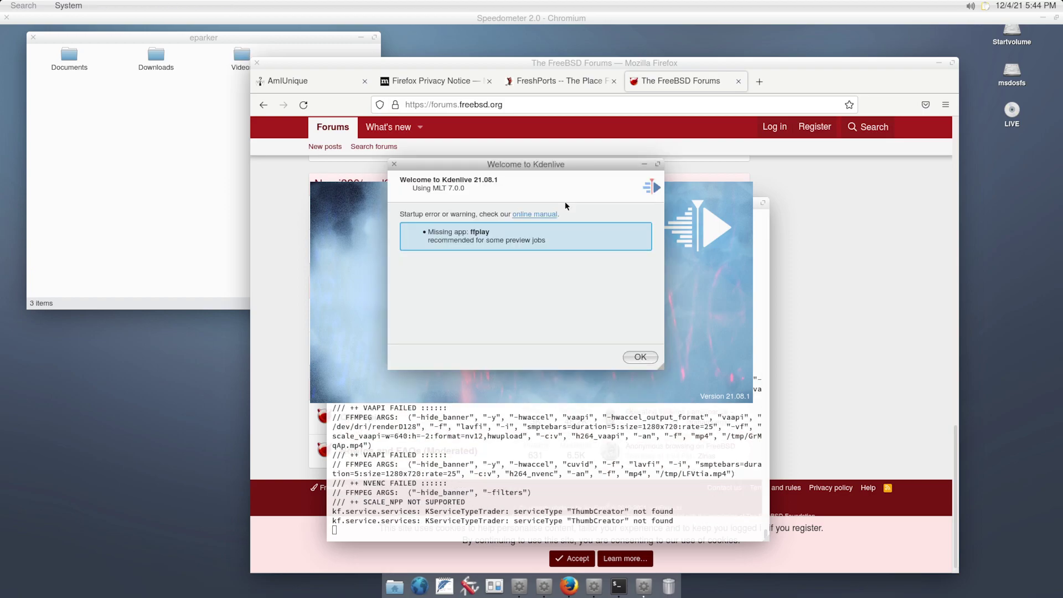
left_click(653, 358)
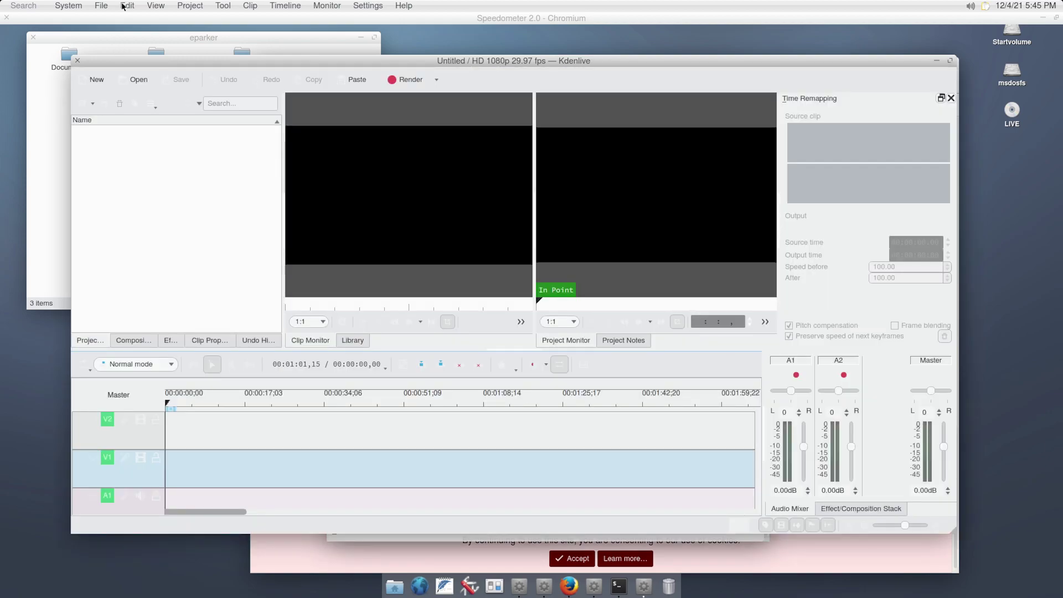
left_click(155, 5)
mouse_move(166, 39)
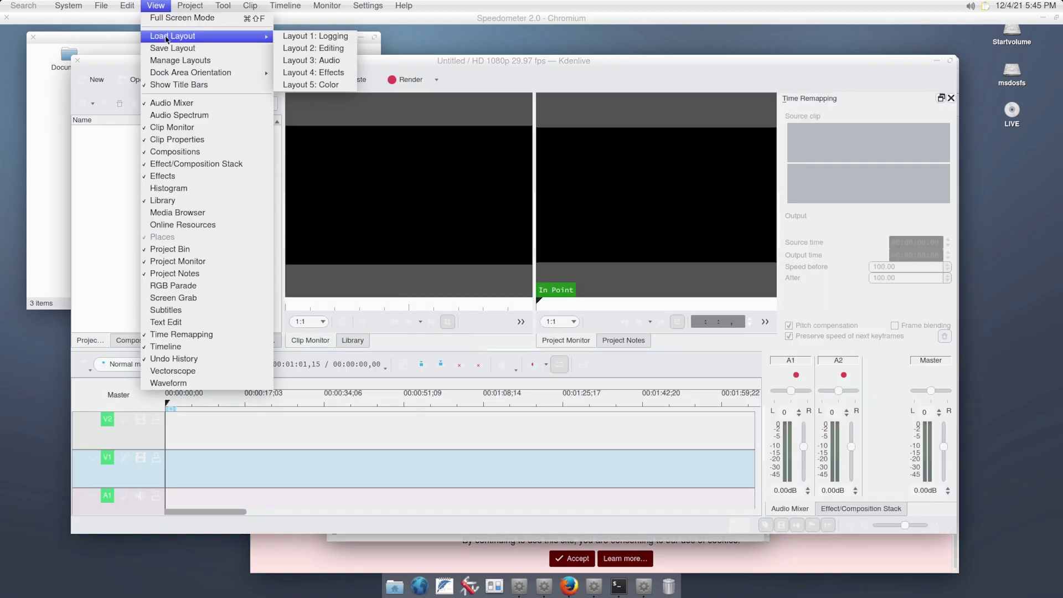
mouse_move(206, 5)
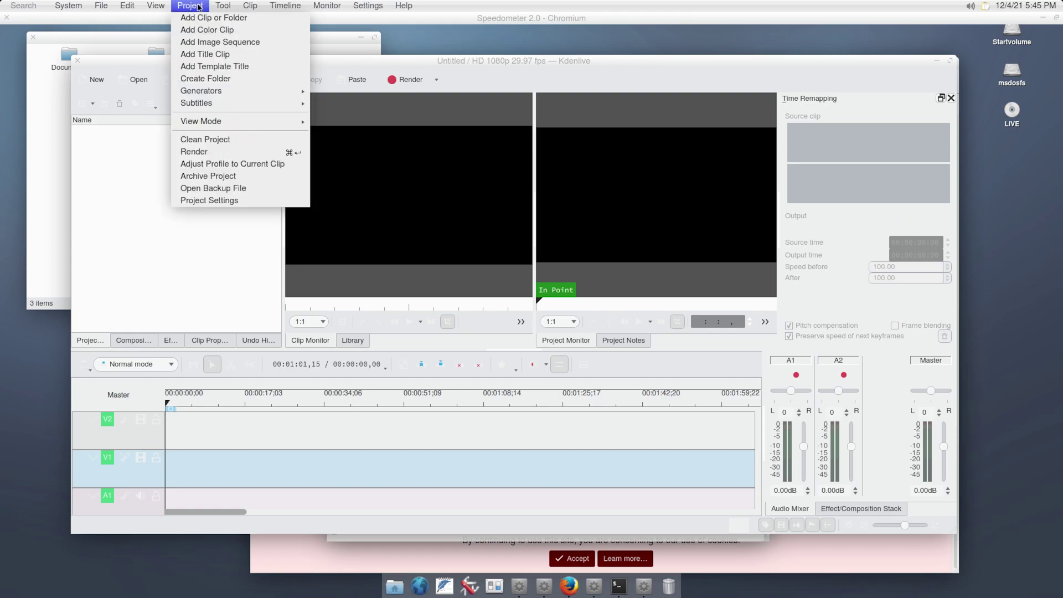
mouse_move(367, 5)
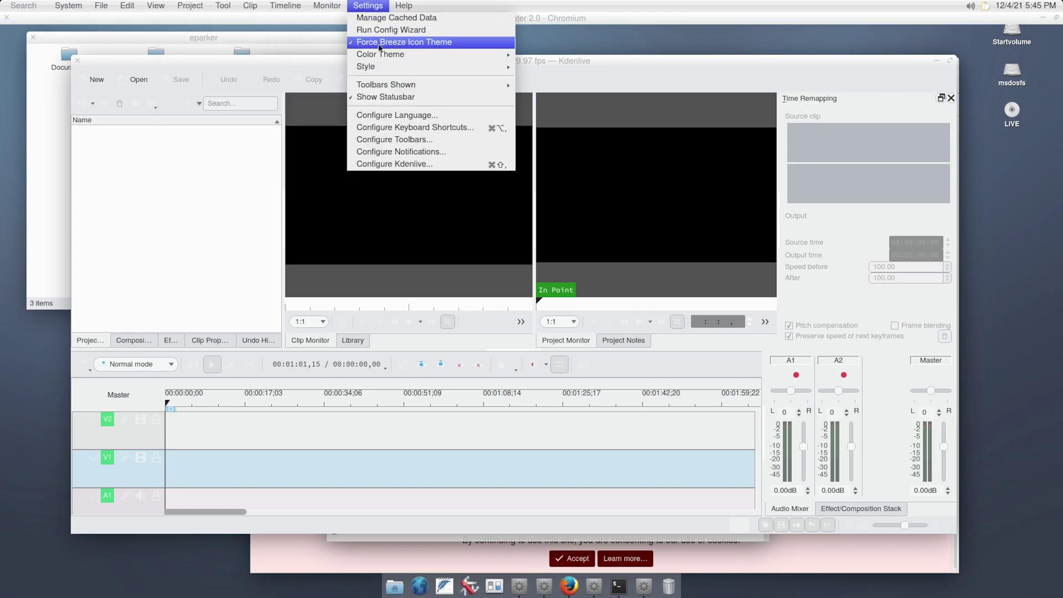
mouse_move(388, 53)
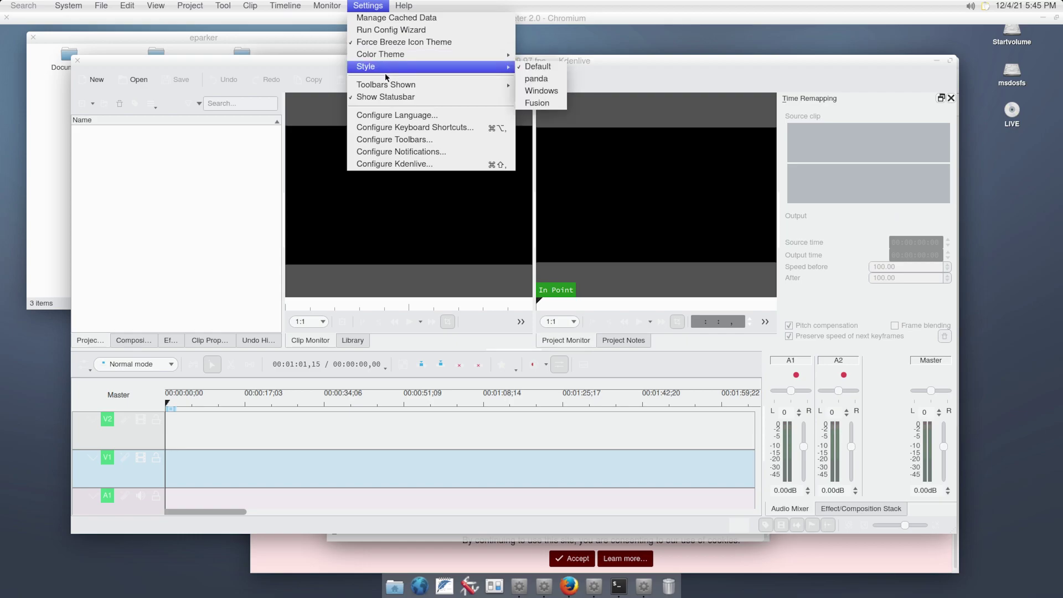
left_click(379, 163)
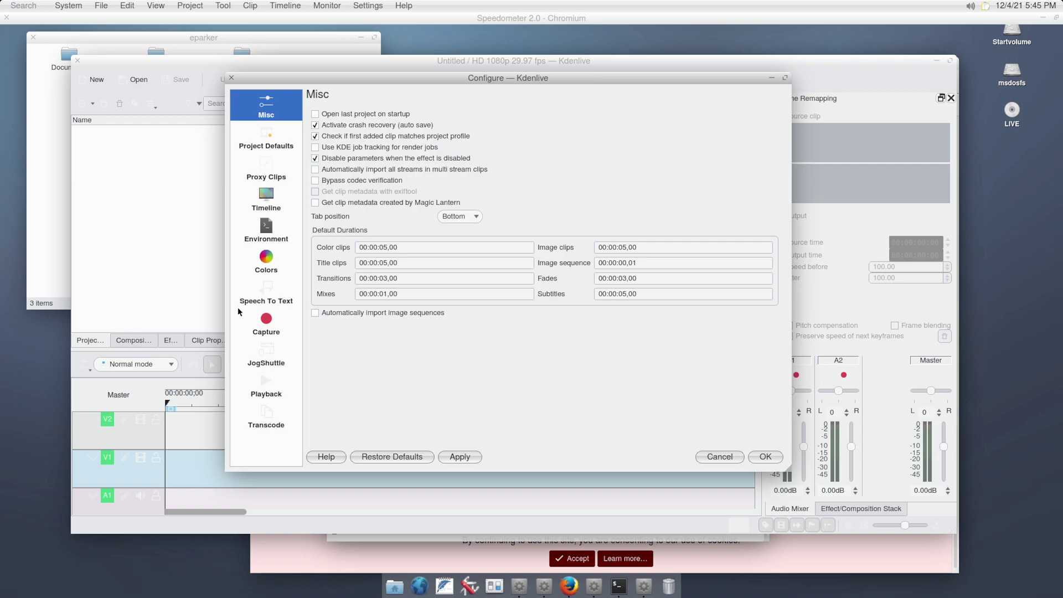
left_click(270, 384)
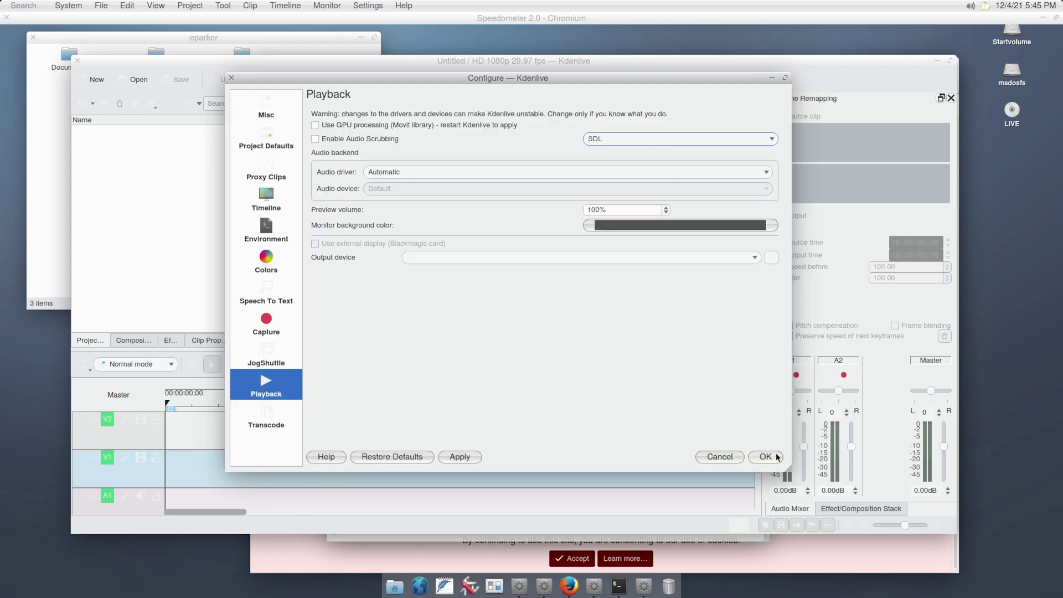
left_click(767, 455)
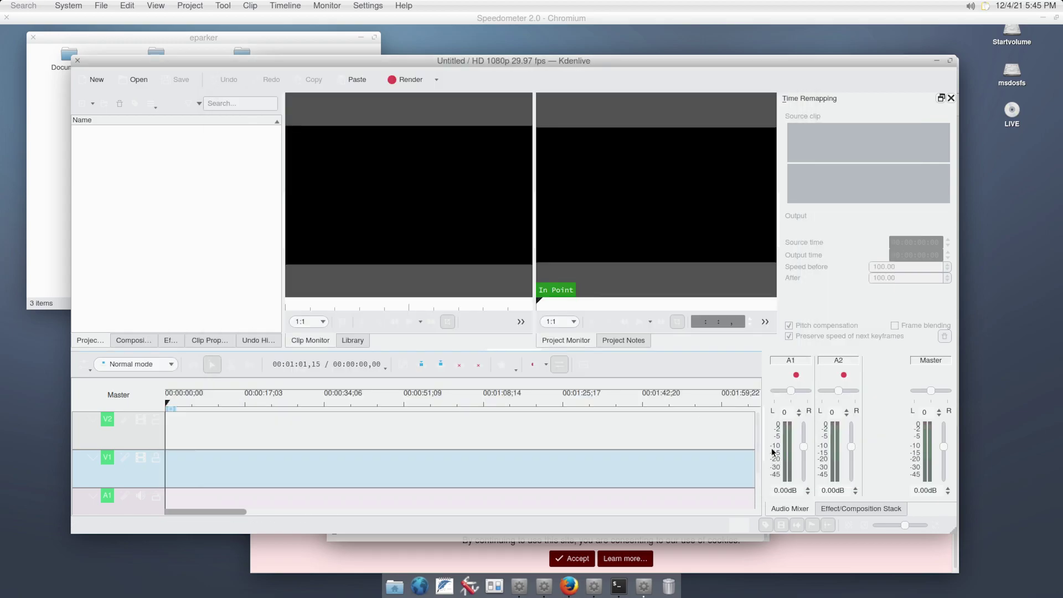
right_click(120, 162)
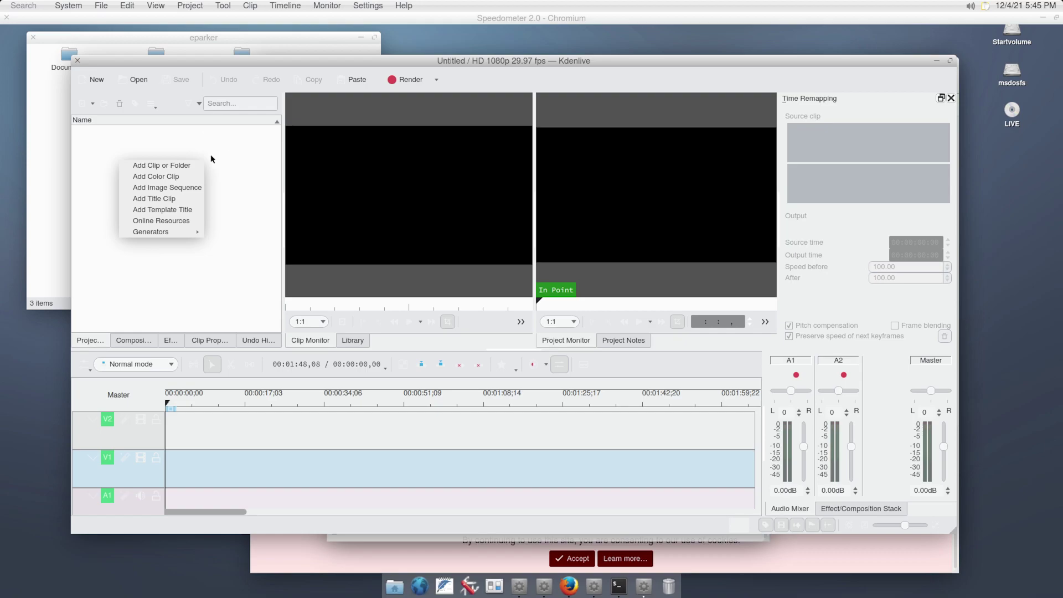
left_click(170, 164)
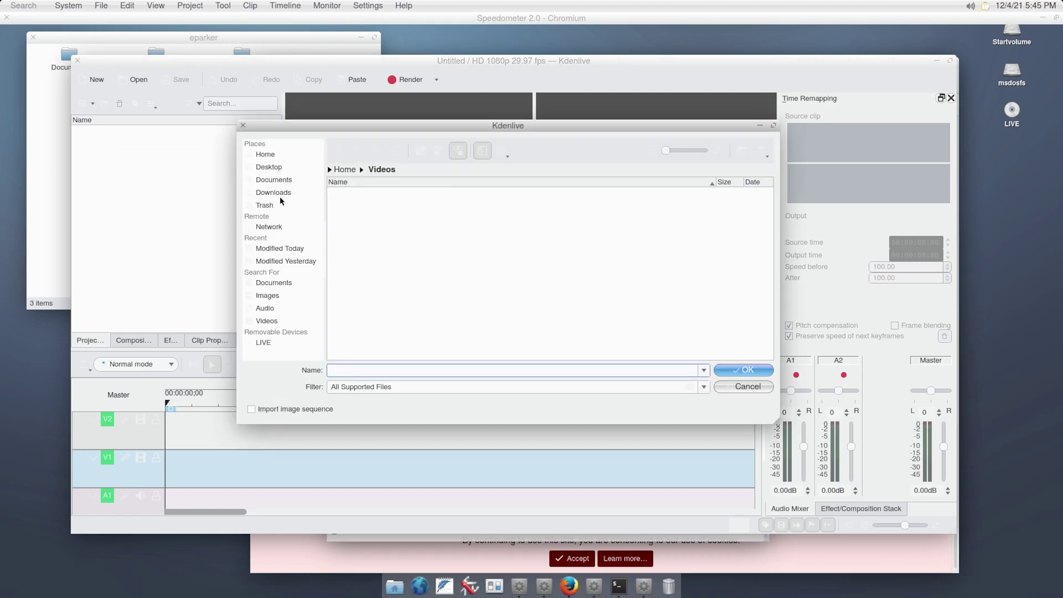
left_click(273, 179)
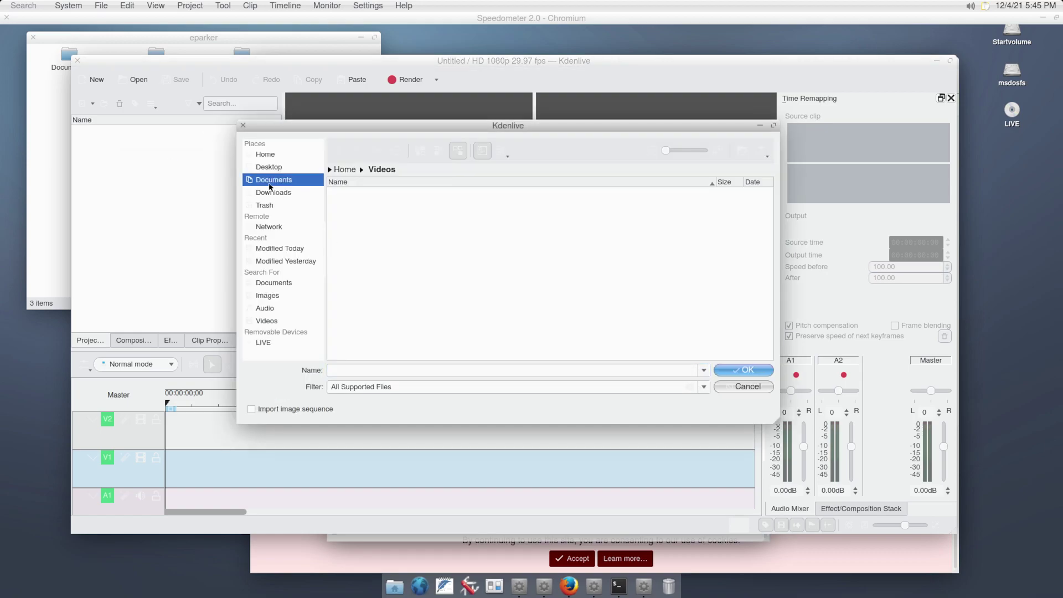
left_click(263, 156)
double_click(357, 219)
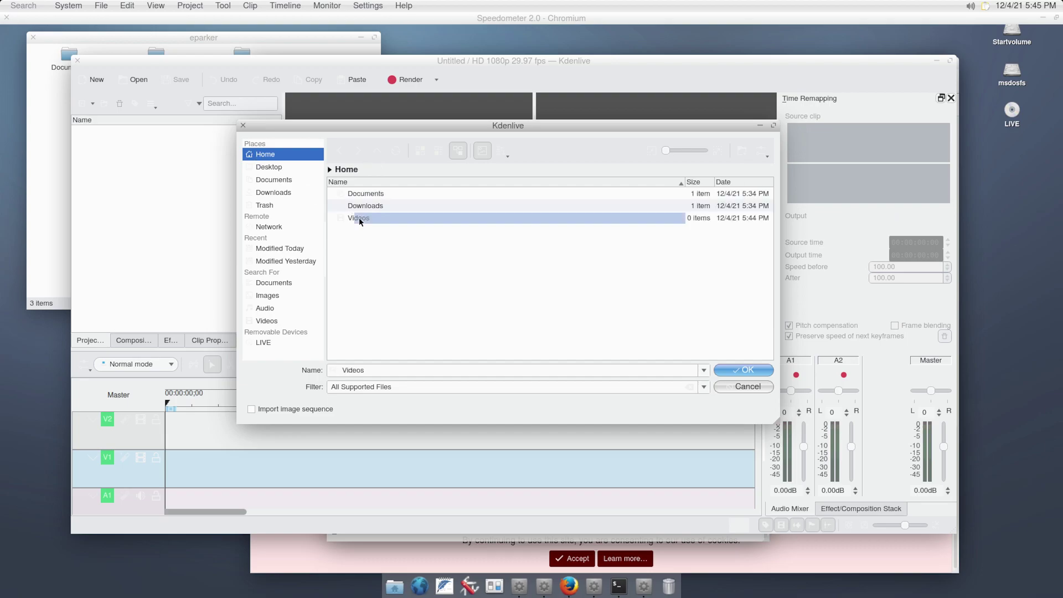
left_click(241, 126)
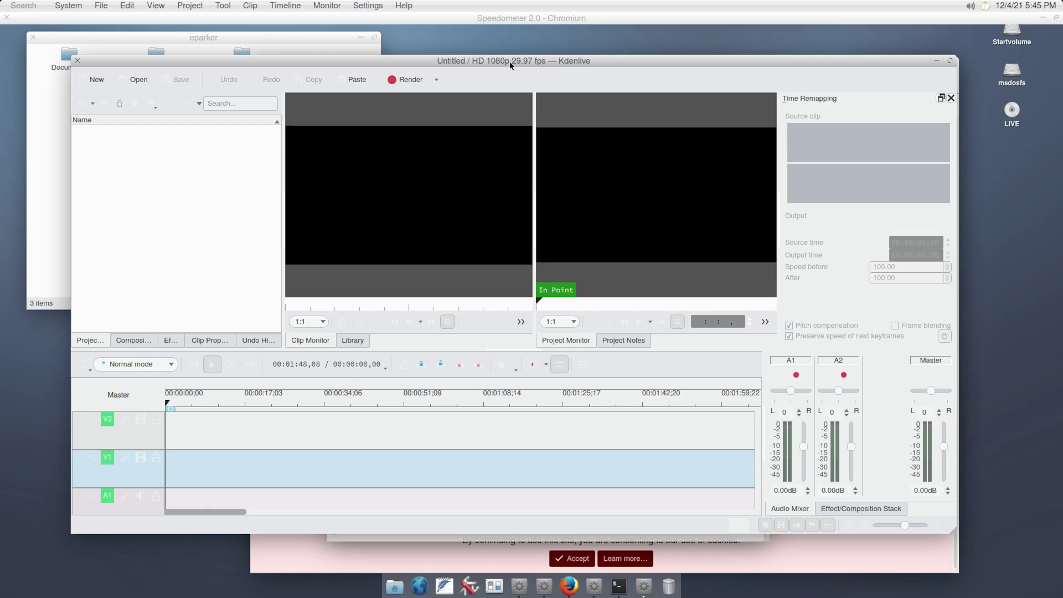
Try interrupting the running Kdenlive process from the shell
left_click_drag(510, 65, 537, 374)
left_click(471, 312)
key("alt+c")
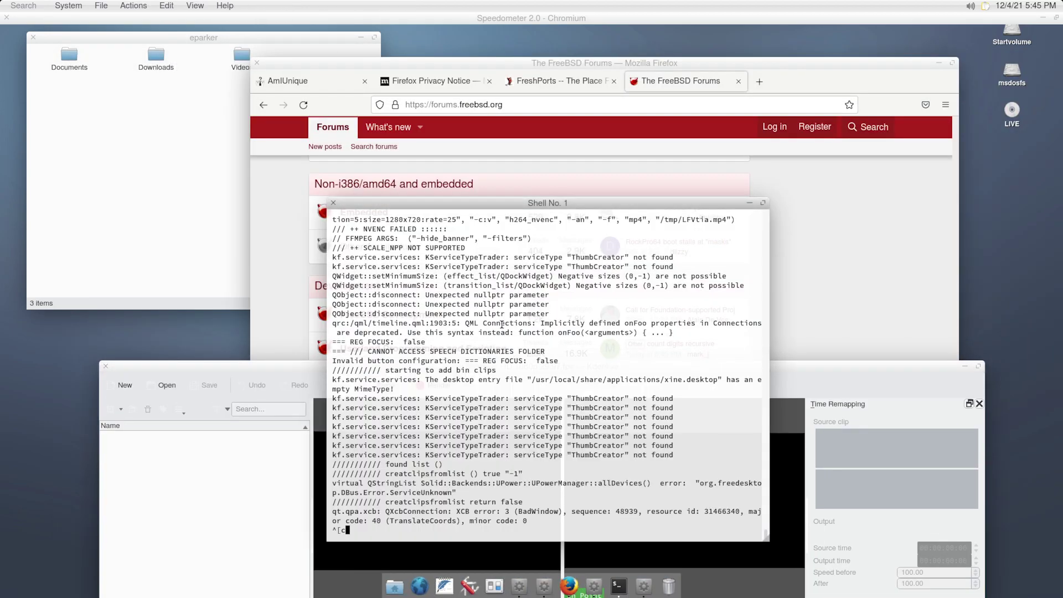
key("Return")
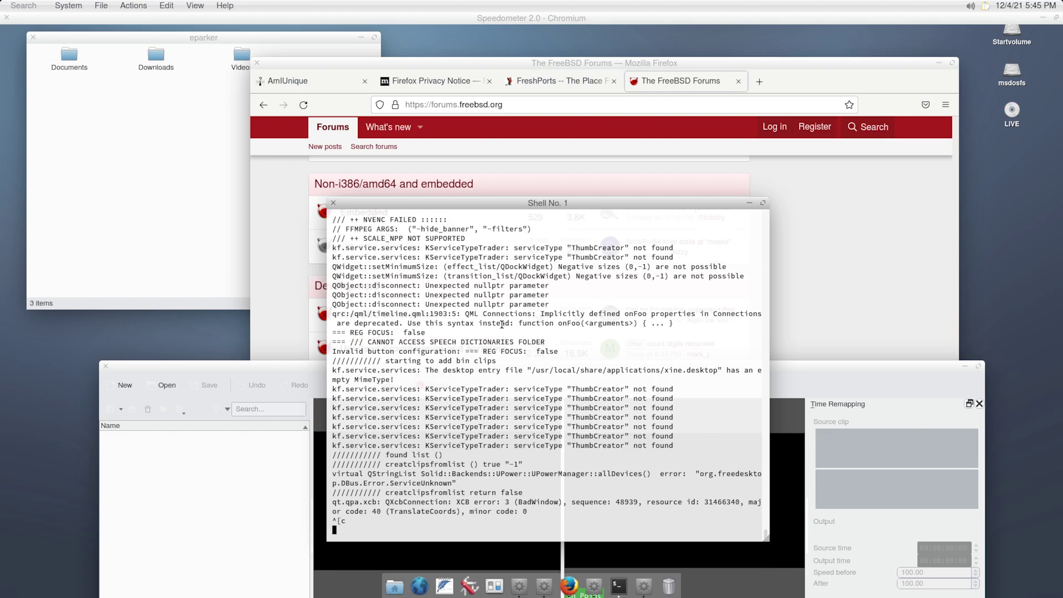
key("alt+c")
key("Return")
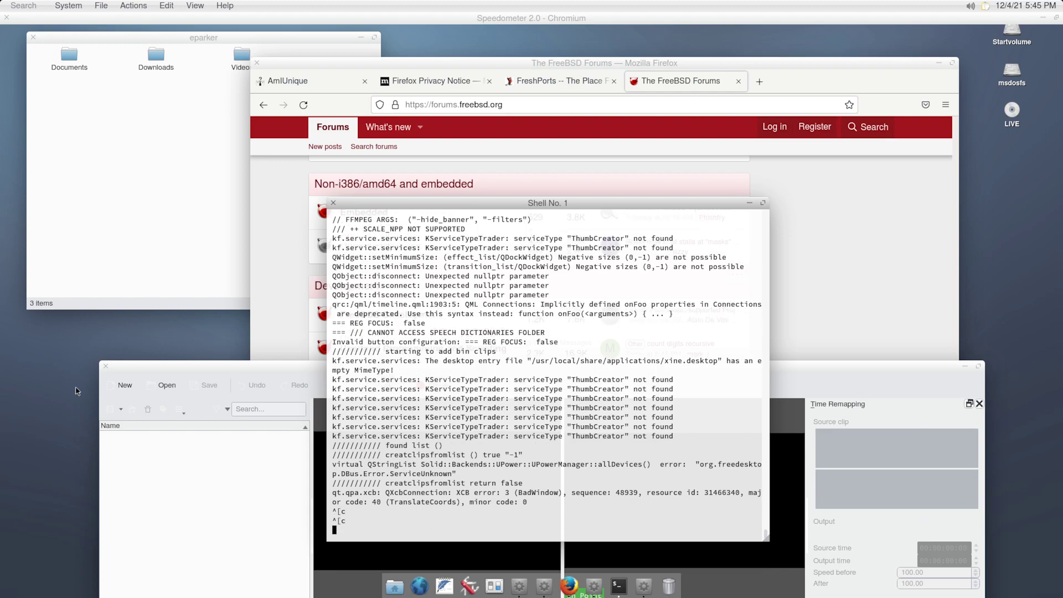
Close the Kdenlive window and run ffmpeg to print its version banner
left_click(107, 363)
left_click(106, 365)
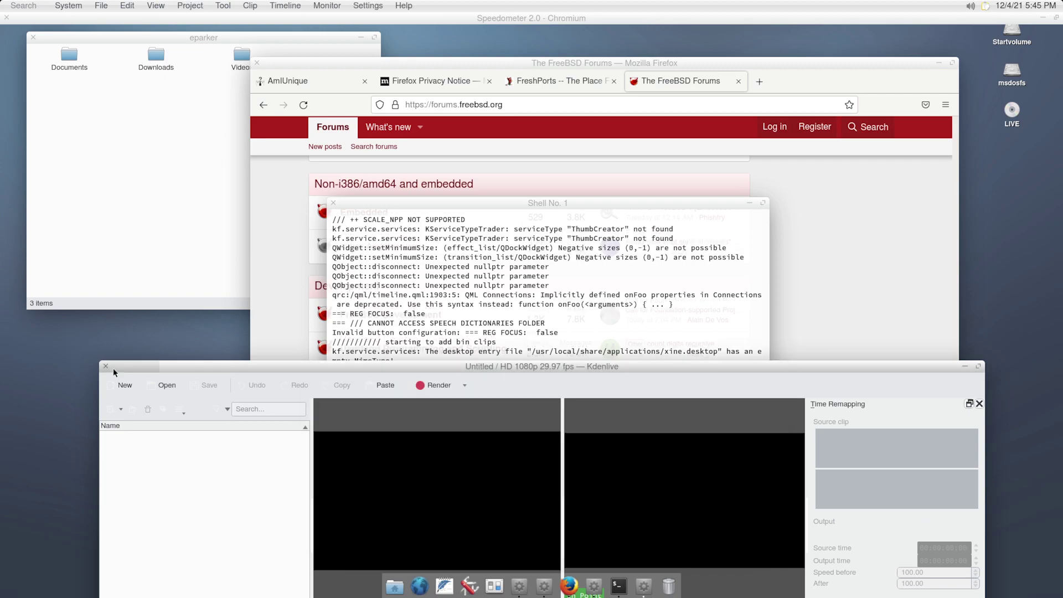
type("ffmpeg")
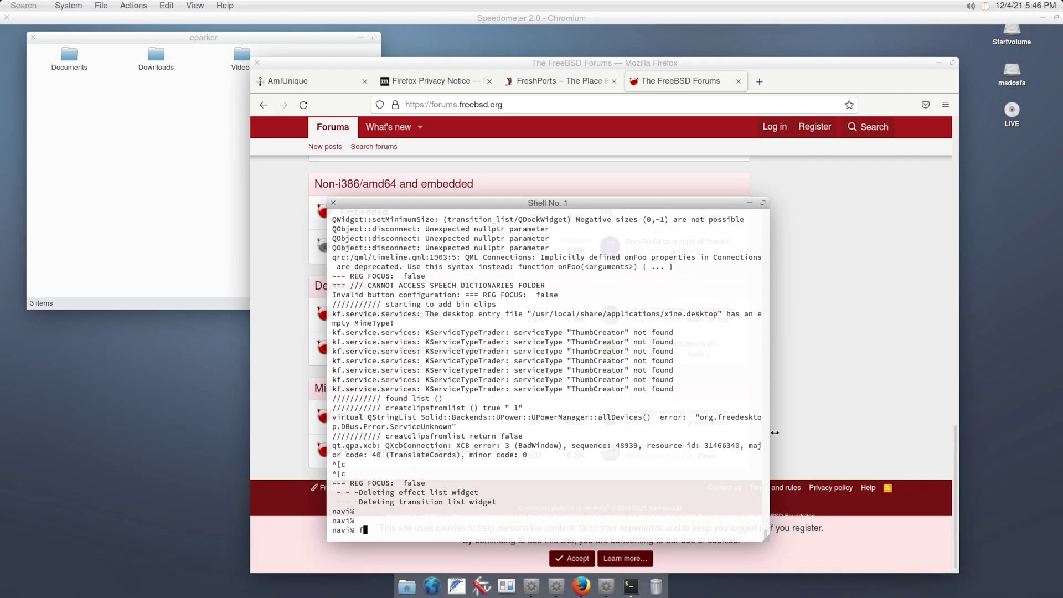
key("Return")
Start the ffmpeg x11grab capture, looking up the FFmpeg desktop-capture syntax in a browser tab
type("ffmpeg")
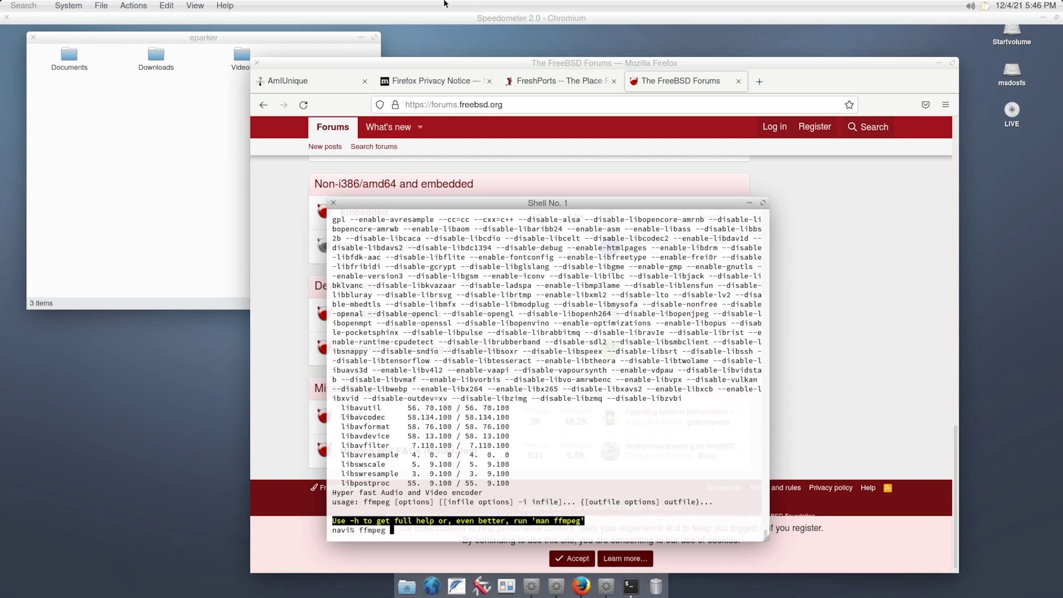
left_click(757, 81)
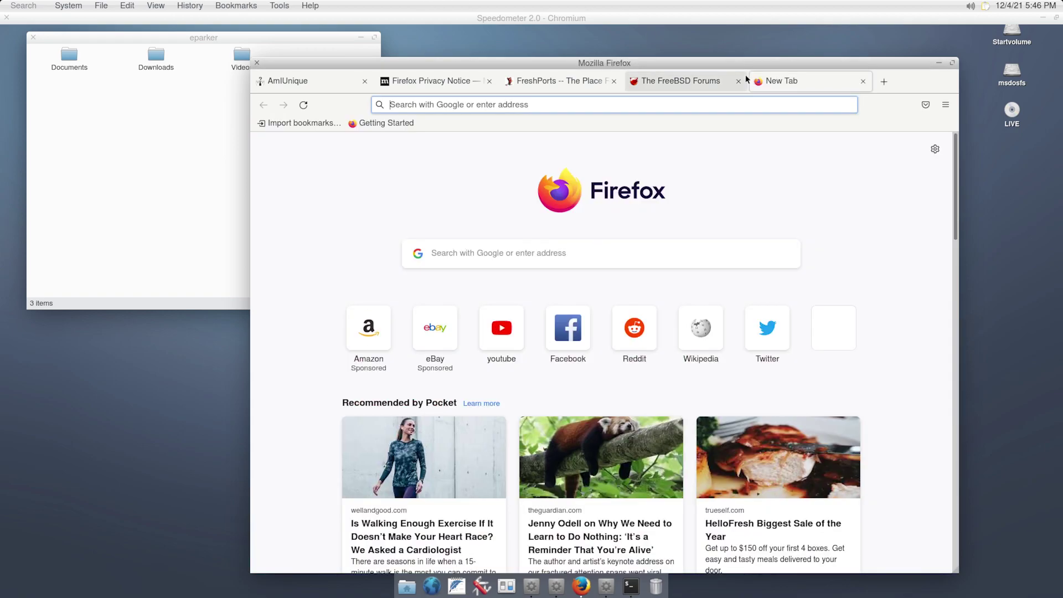
type("ffmpeg.org/wiki/Capture/Desktop")
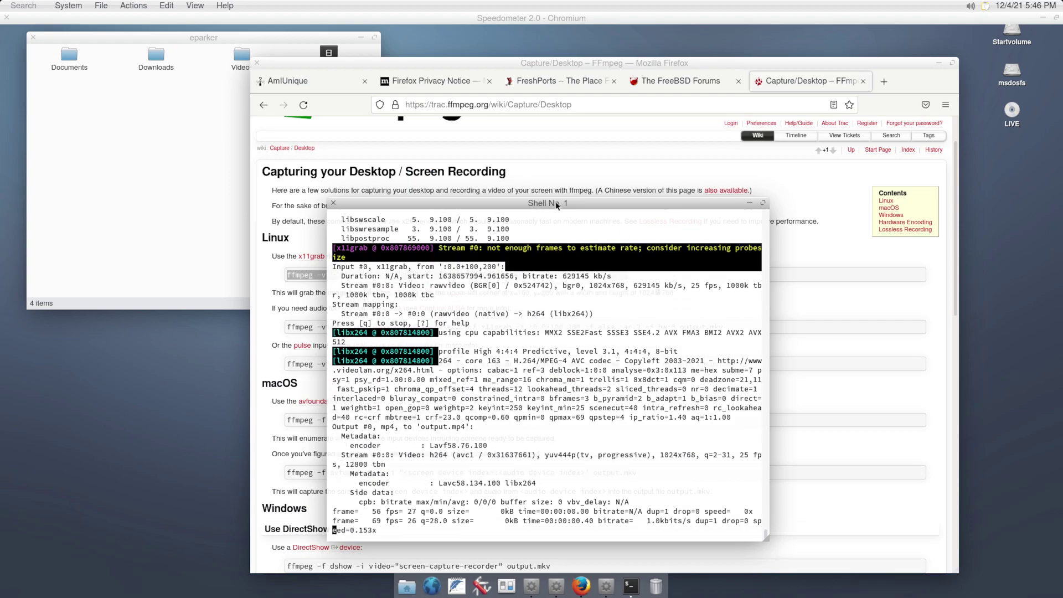
left_click_drag(555, 203, 498, 157)
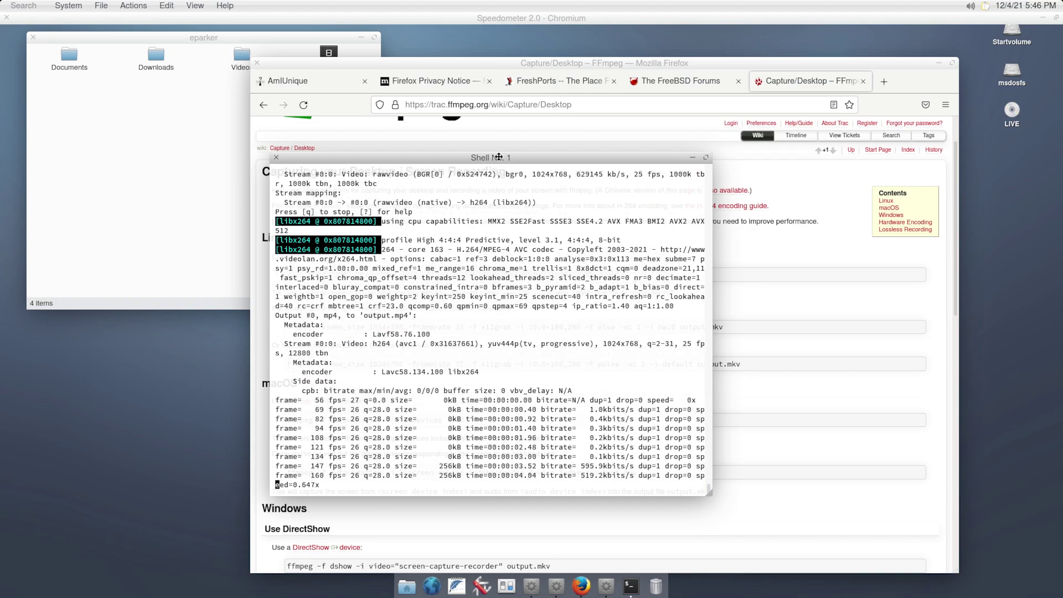
Stop the 1024x768 recording into output.mp4
key("c")
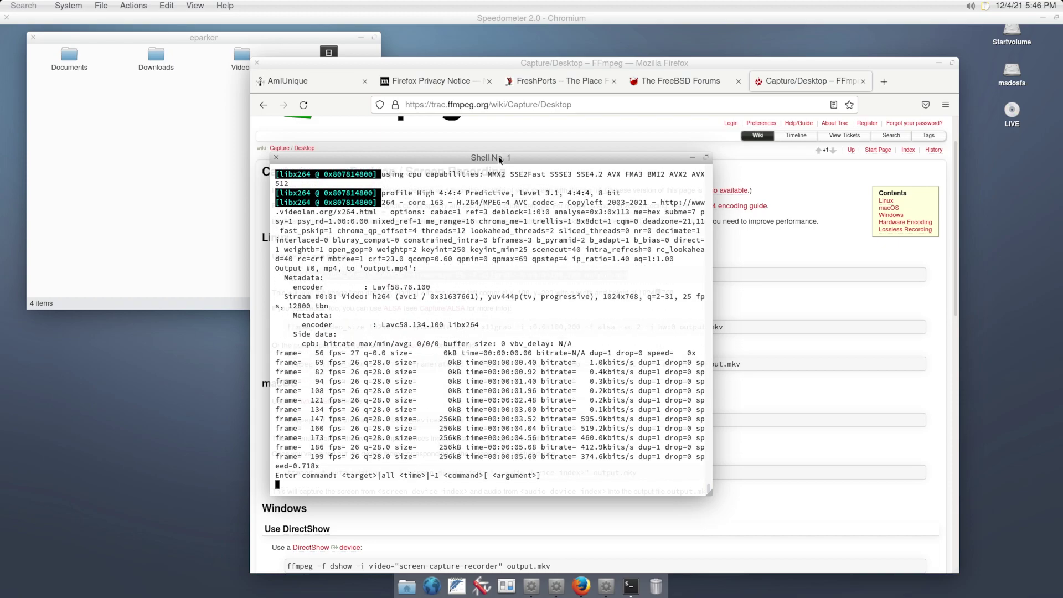
key("Escape")
type("c")
key("Up")
key("alt+c")
key("alt+c")
key("alt+c")
key("alt+c")
key("alt+c")
key("alt+c")
key("alt+c")
key("alt+c")
key("alt+c")
key("alt+c")
key("alt+c")
key("alt+c")
key("alt+c")
key("alt+c")
key("alt+c")
key("alt+c")
key("alt+c")
key("alt+c")
key("alt+c")
key("alt+c")
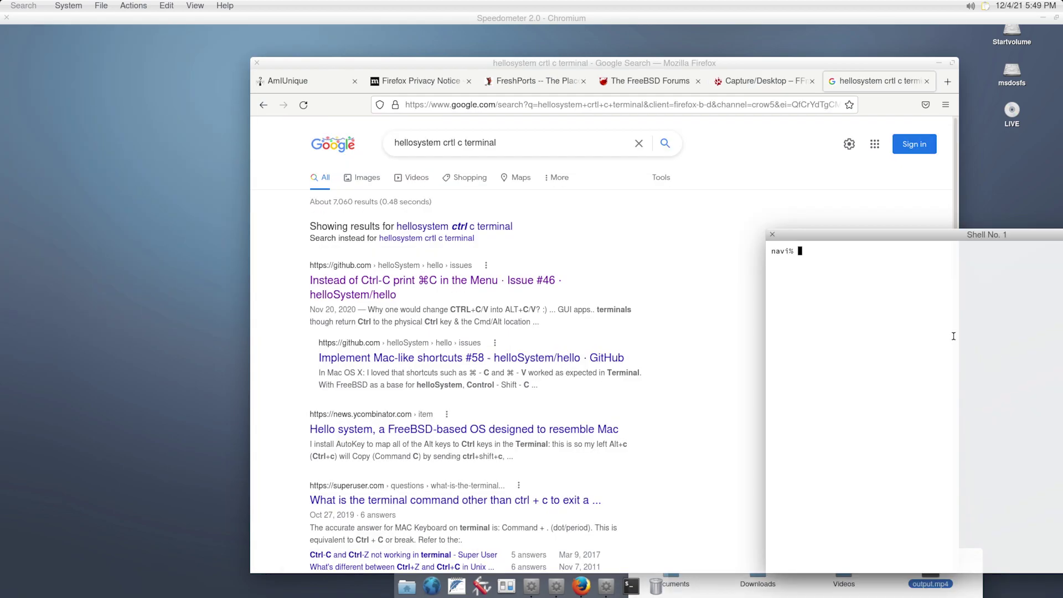
Recall the previous capture command and begin replacing 1024x768 with 1920x1080
key("Up")
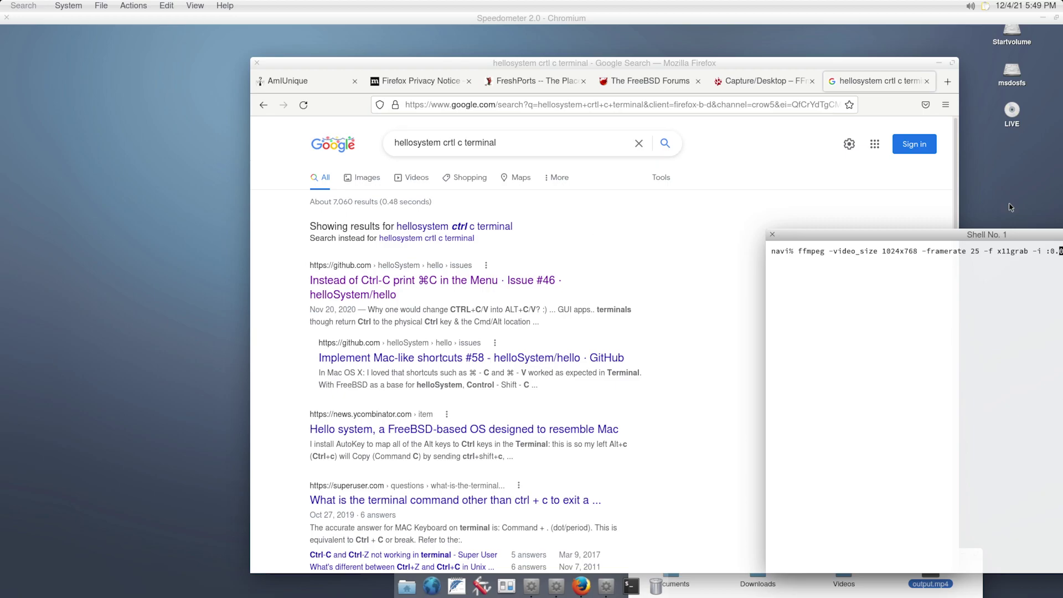
left_click_drag(975, 240, 829, 291)
key("Left")
key("Left")
key("Left")
key("Left")
key("Left")
key("Left")
key("Left")
key("Left")
key("Left")
key("Left")
key("Left")
key("Left")
key("Left")
key("Left")
key("Left")
key("Left")
key("Left")
key("Left")
key("Left")
key("Left")
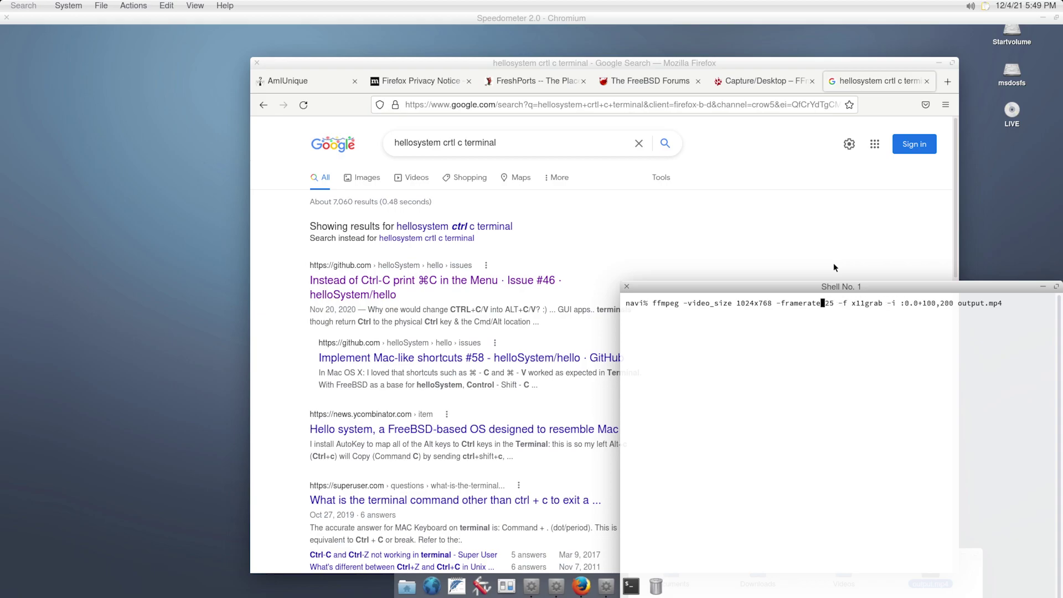
key("Right")
key("BackSpace")
key("BackSpace")
key("BackSpace")
key("BackSpace")
key("BackSpace")
key("BackSpace")
key("BackSpace")
key("BackSpace")
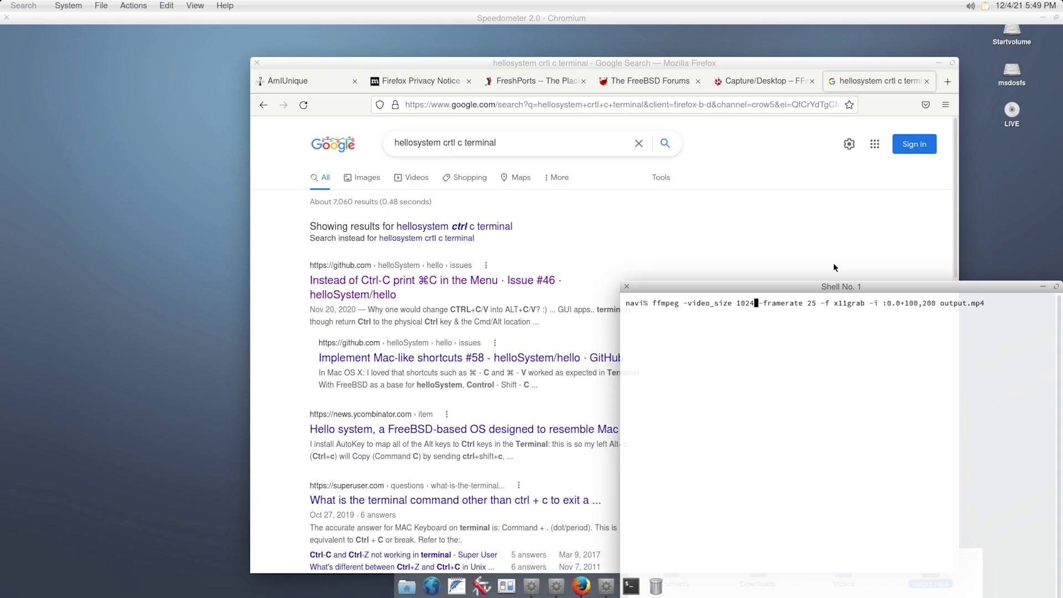
type("19")
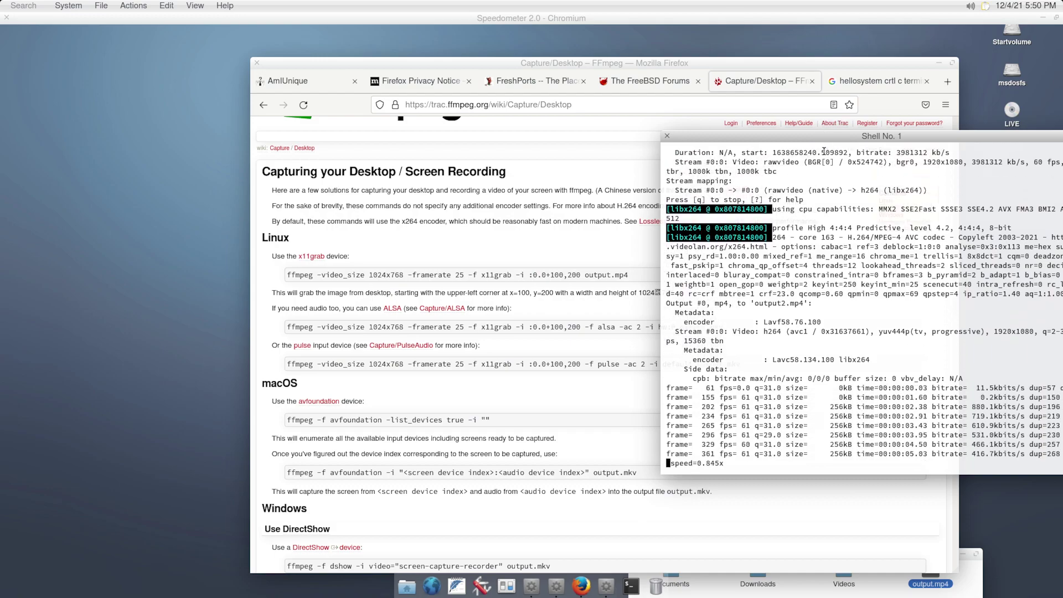
Bring the Speedometer browser forward and open youtube.com/ericparker's About page
left_click_drag(805, 137, 299, 153)
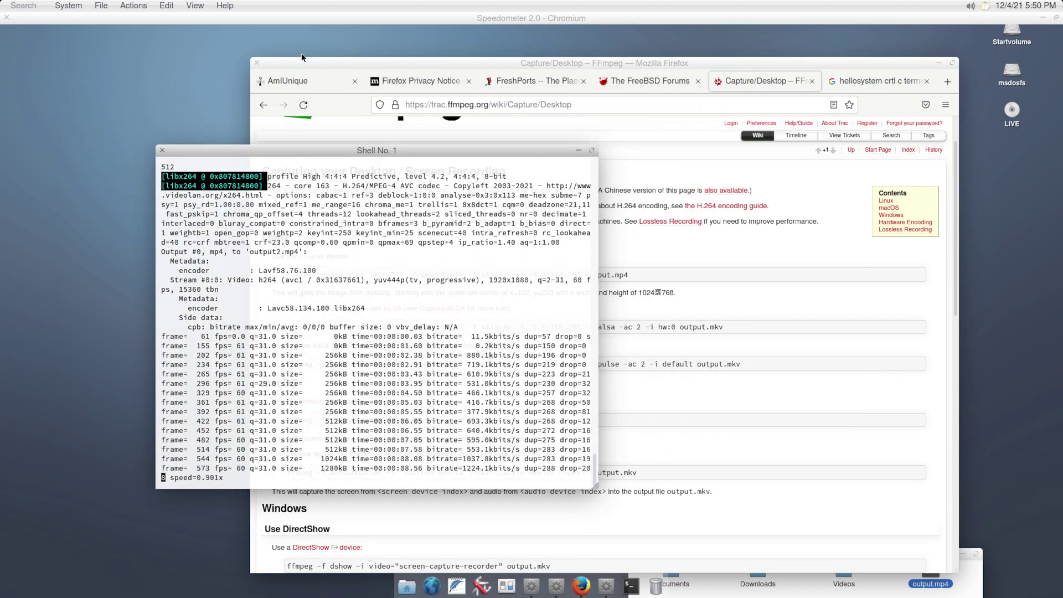
left_click_drag(302, 57, 350, 50)
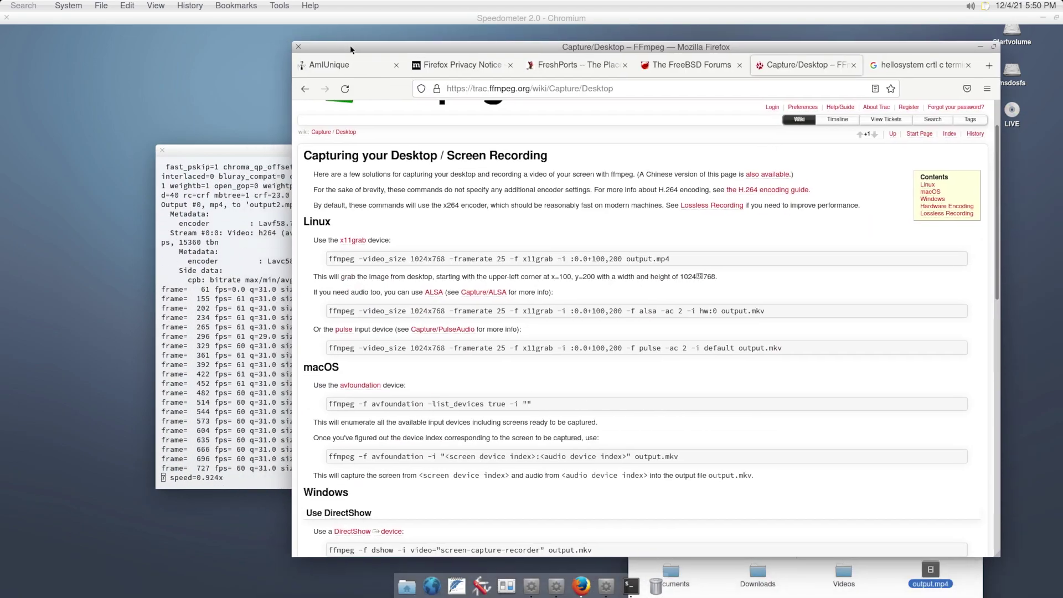
left_click(447, 19)
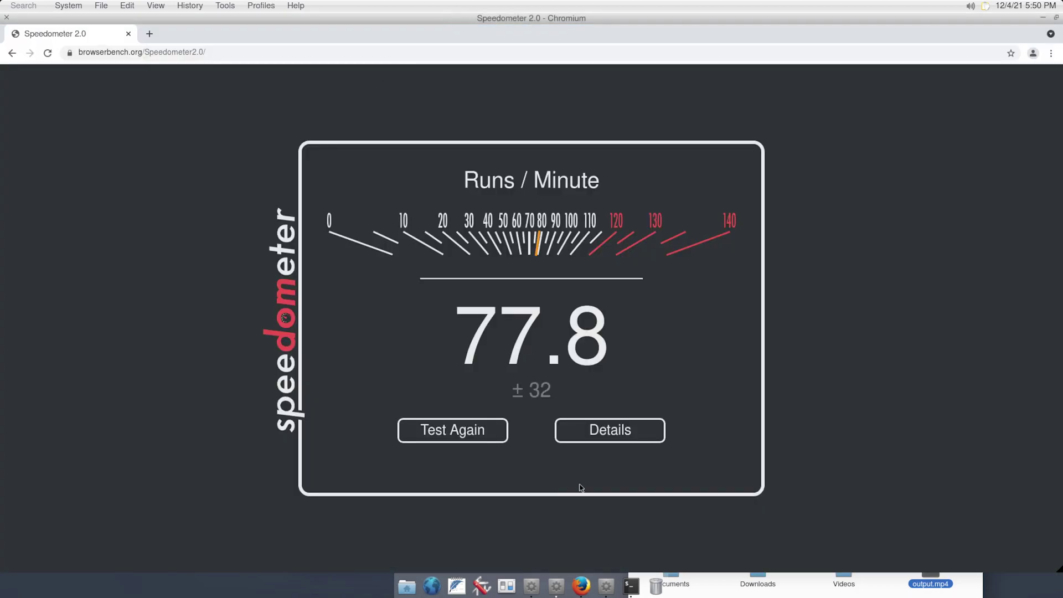
left_click(204, 52)
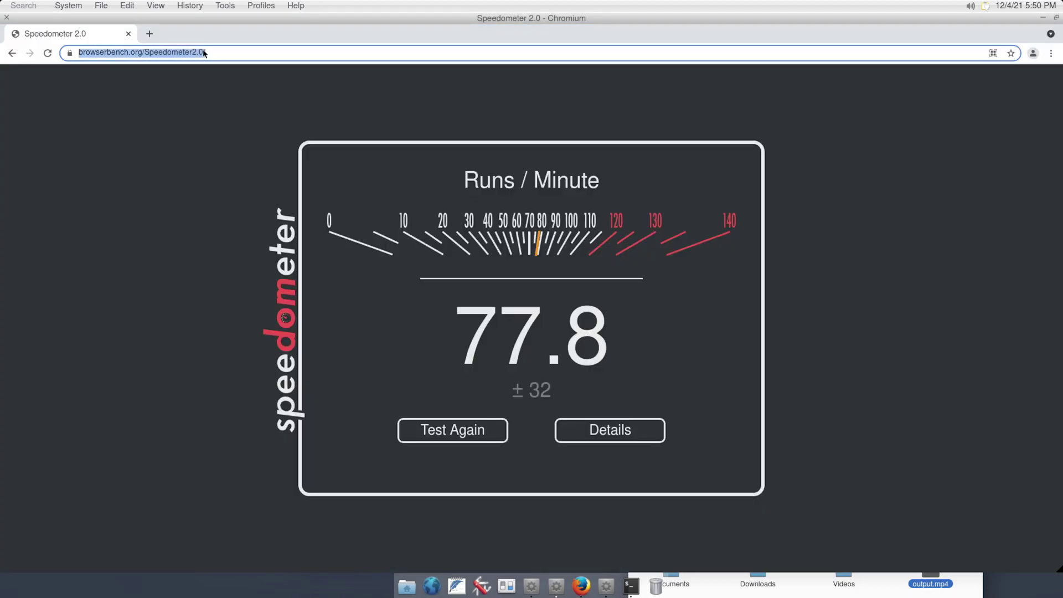
type("youtube.com/ericparker")
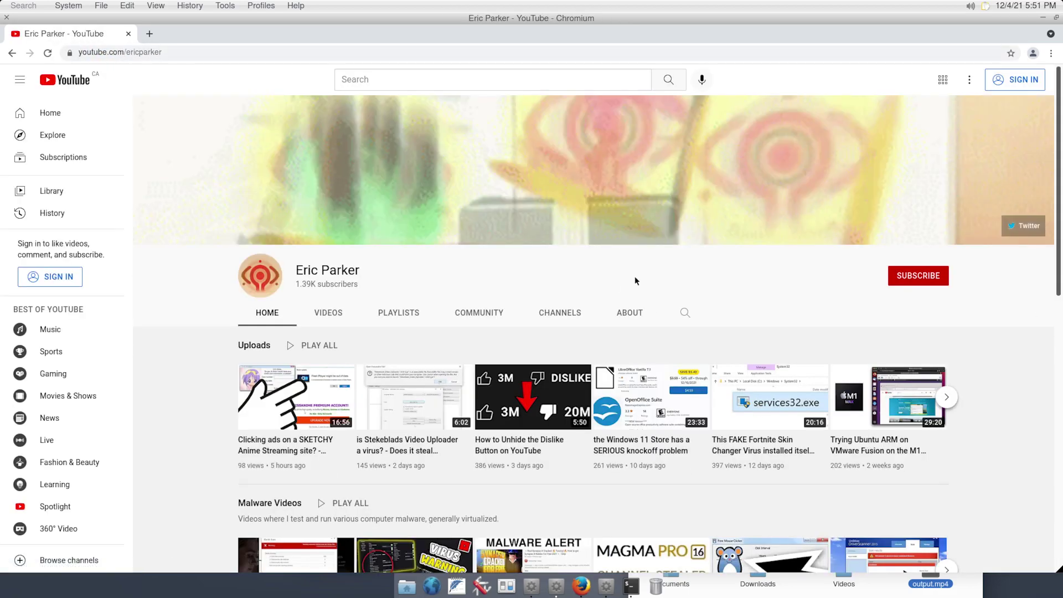
left_click(626, 305)
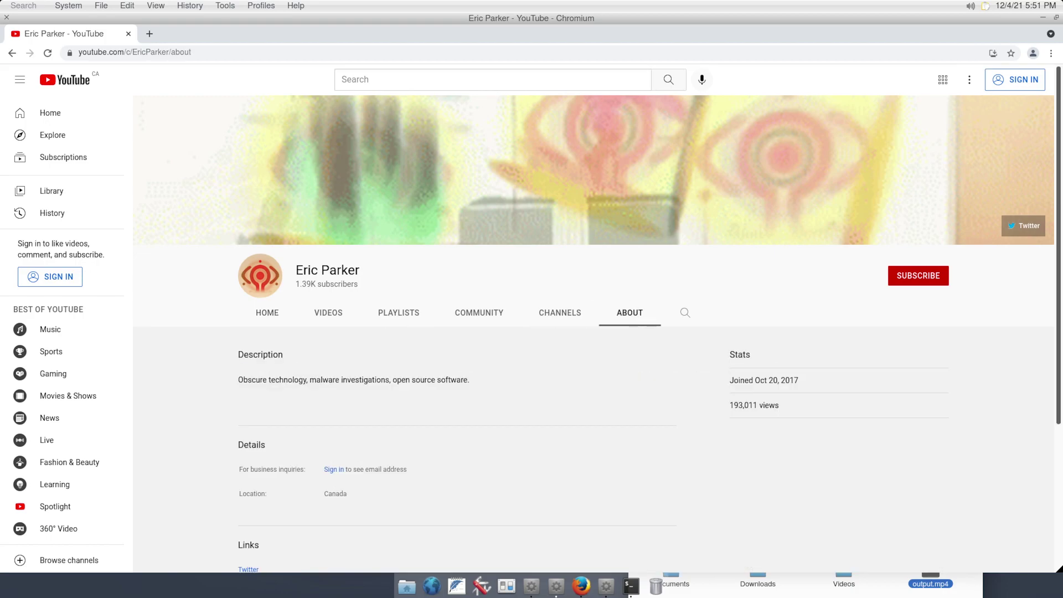
Close the YouTube browser and the output2.mp4 playback, then start kdenlive from the shell
left_click(129, 35)
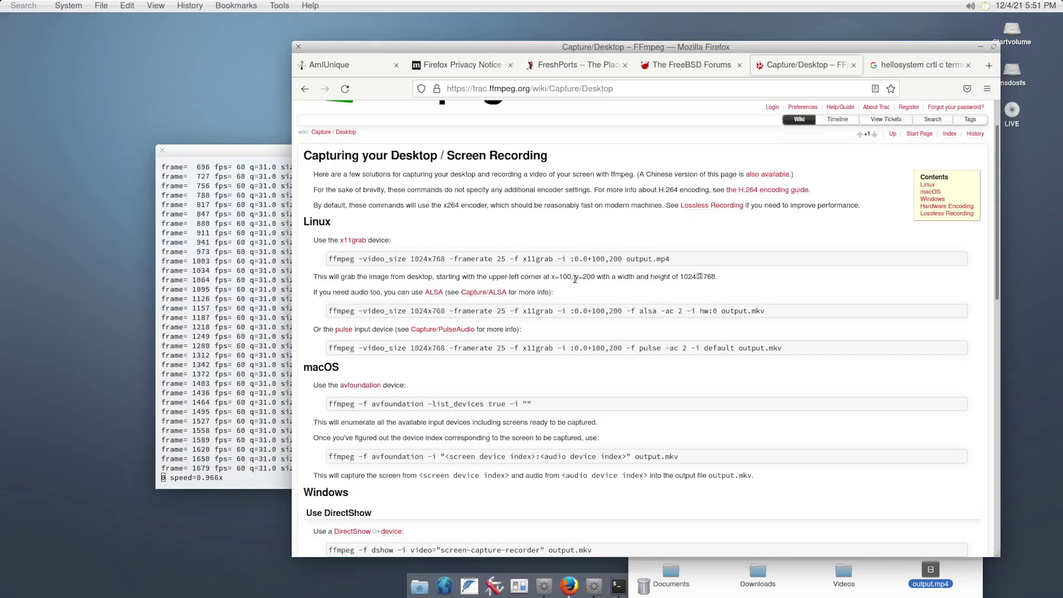
left_click(264, 430)
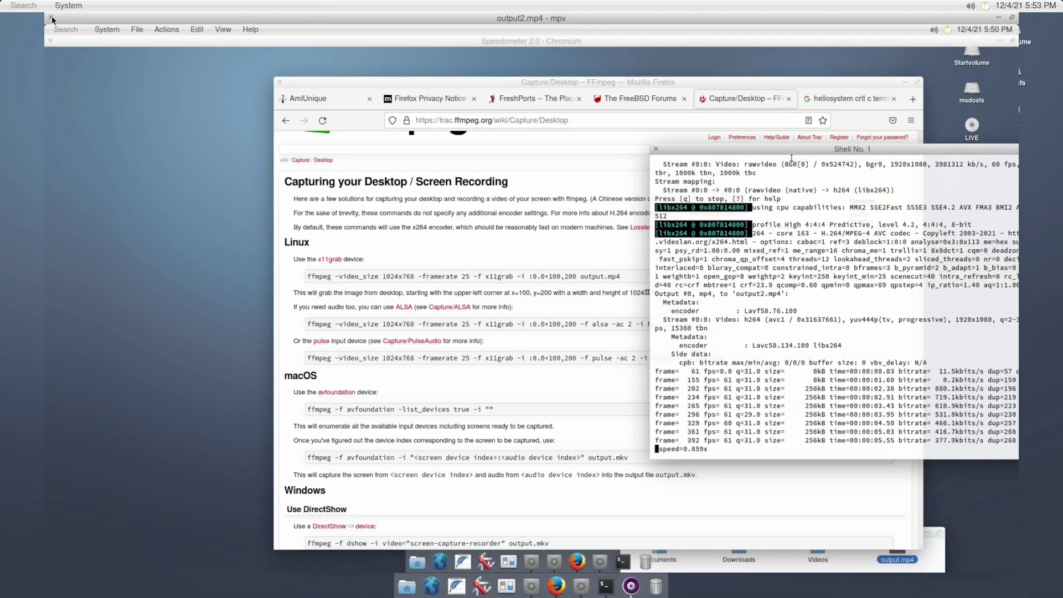
left_click(51, 19)
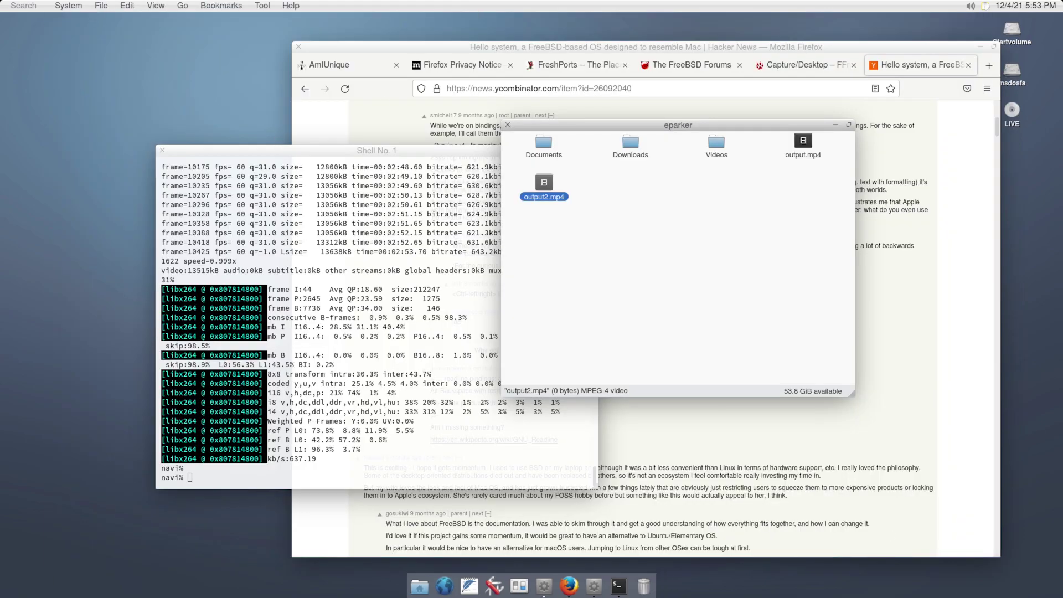
left_click(247, 331)
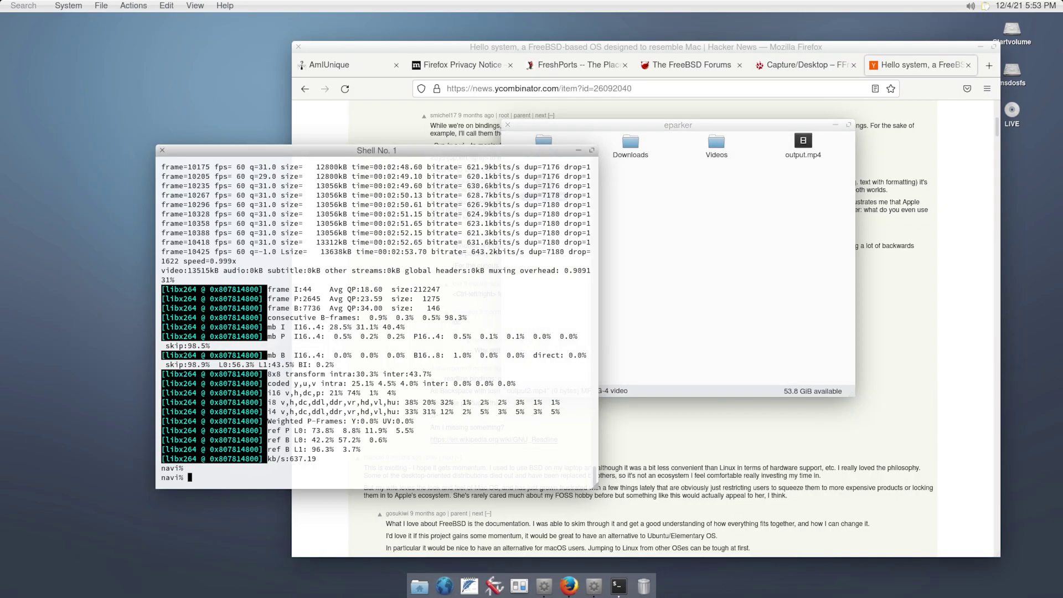
type("kdenlive")
key("Return")
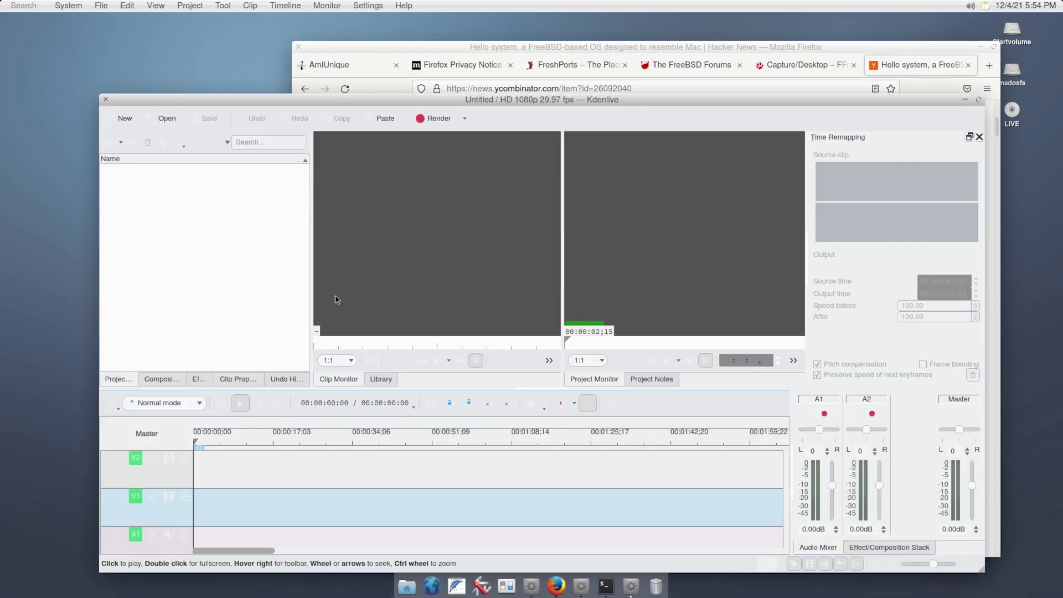
Import output2.mp4 into the Project Bin and drop it onto track V1
right_click(235, 220)
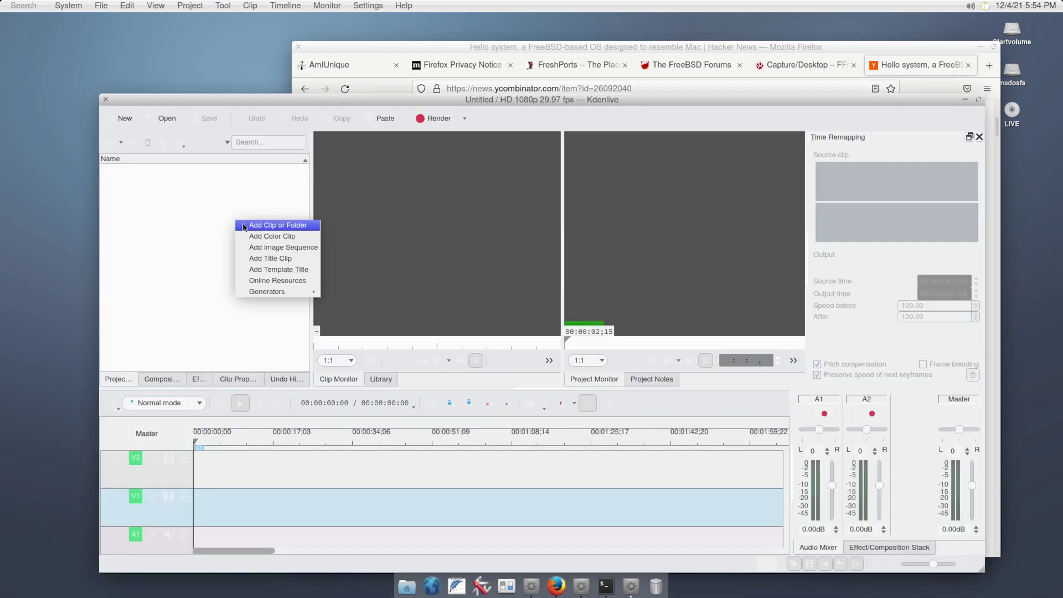
left_click(297, 225)
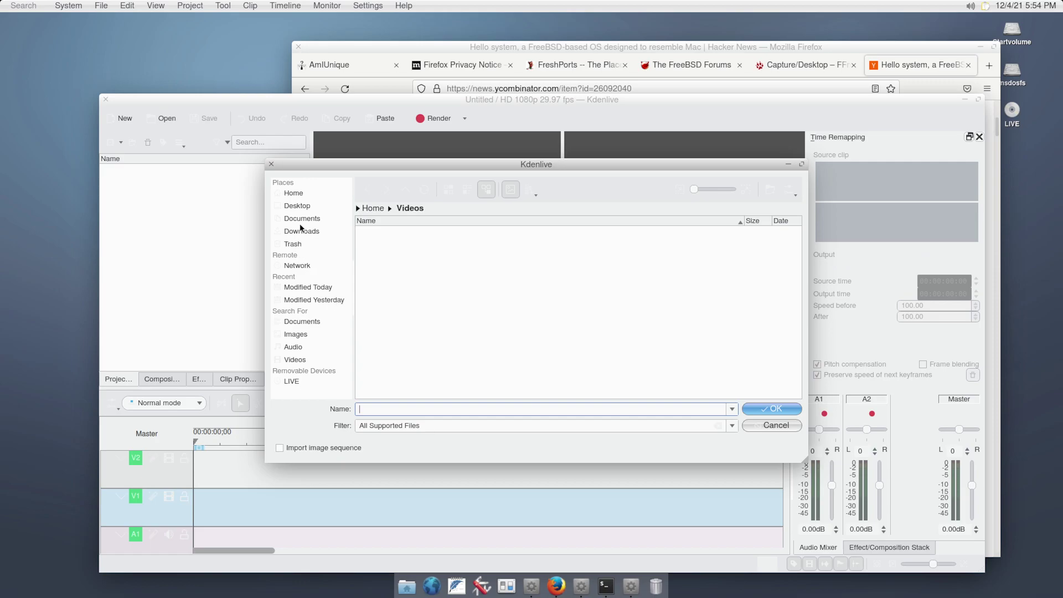
left_click(294, 194)
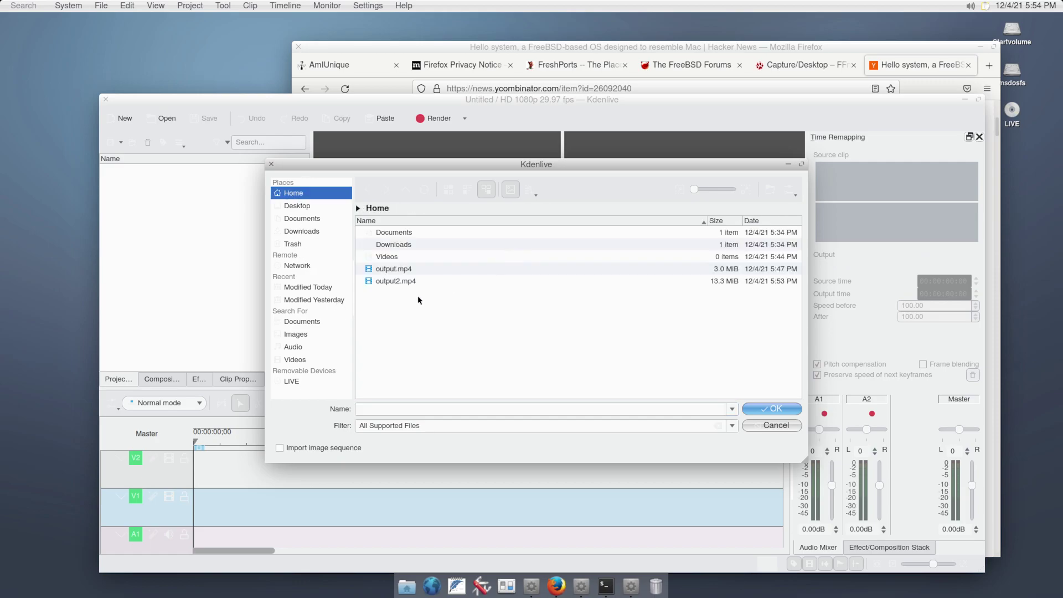
double_click(446, 280)
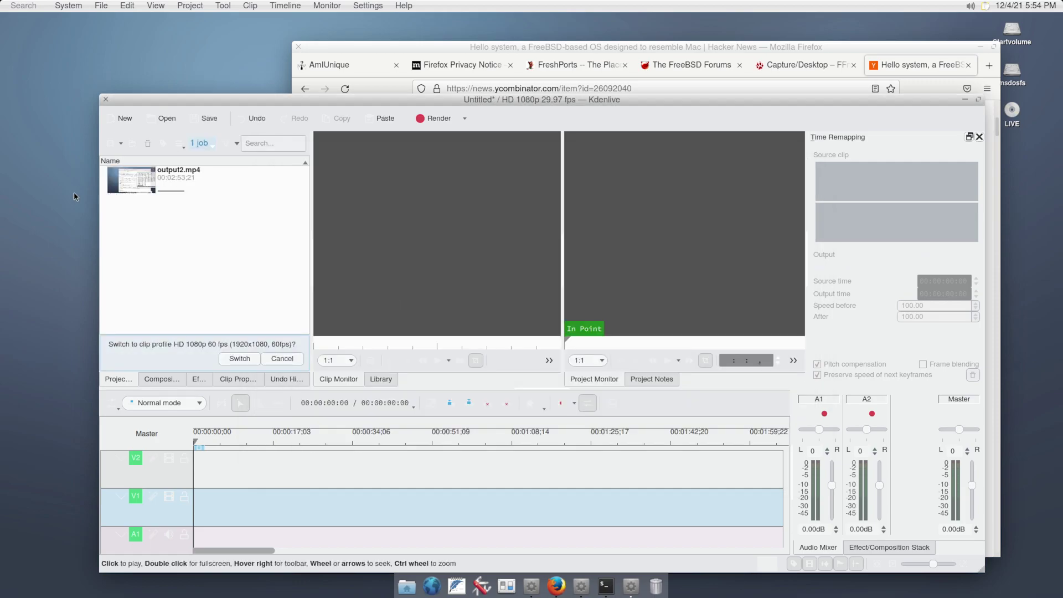
left_click_drag(112, 184, 193, 504)
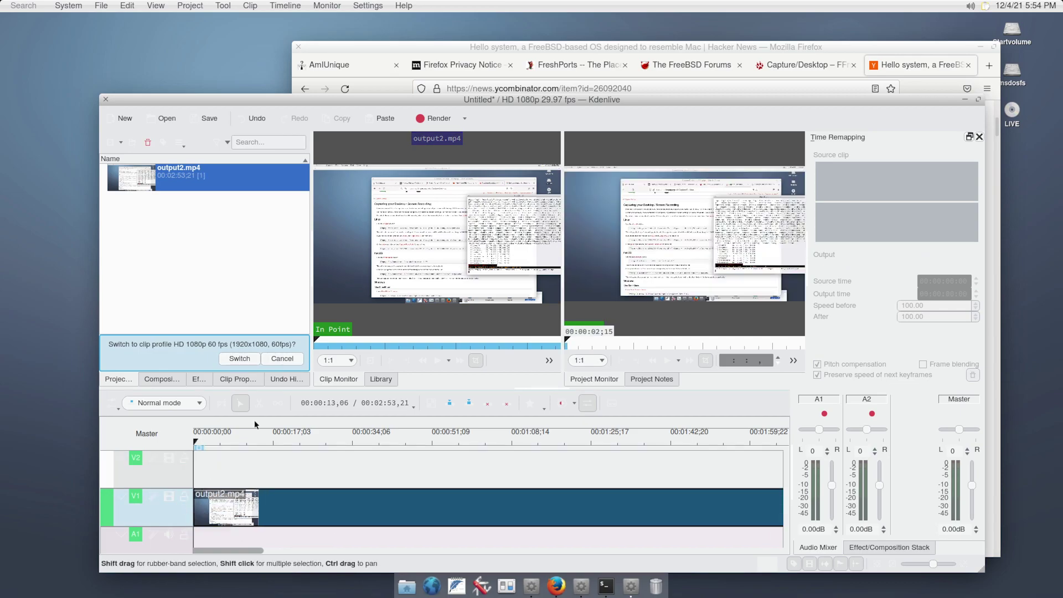
Scrub to about 34 and 51 seconds, then maximize Kdenlive and enlarge the preview
left_click_drag(248, 440, 419, 440)
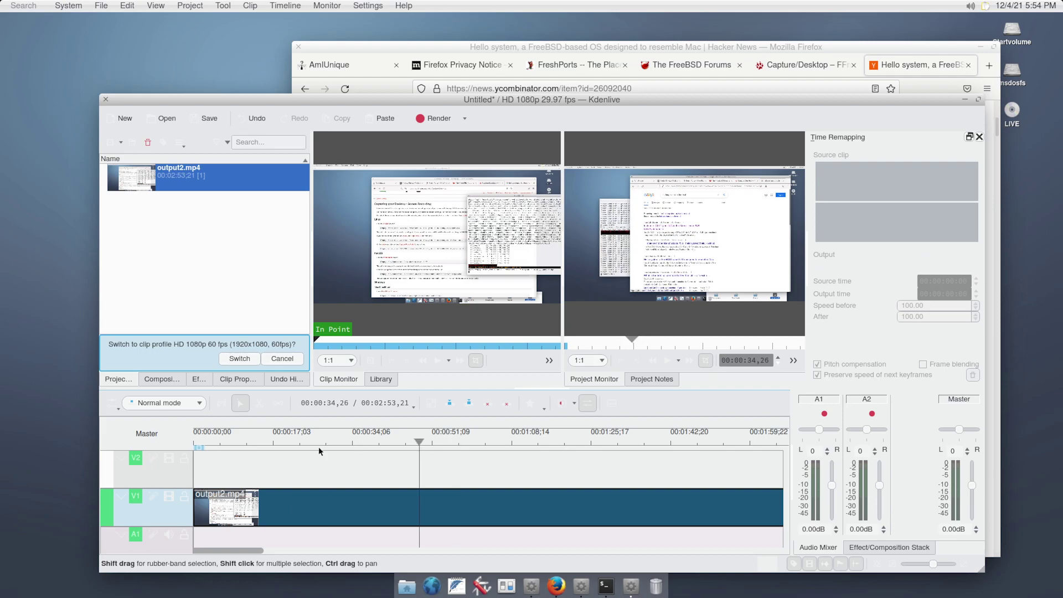
left_click(431, 441)
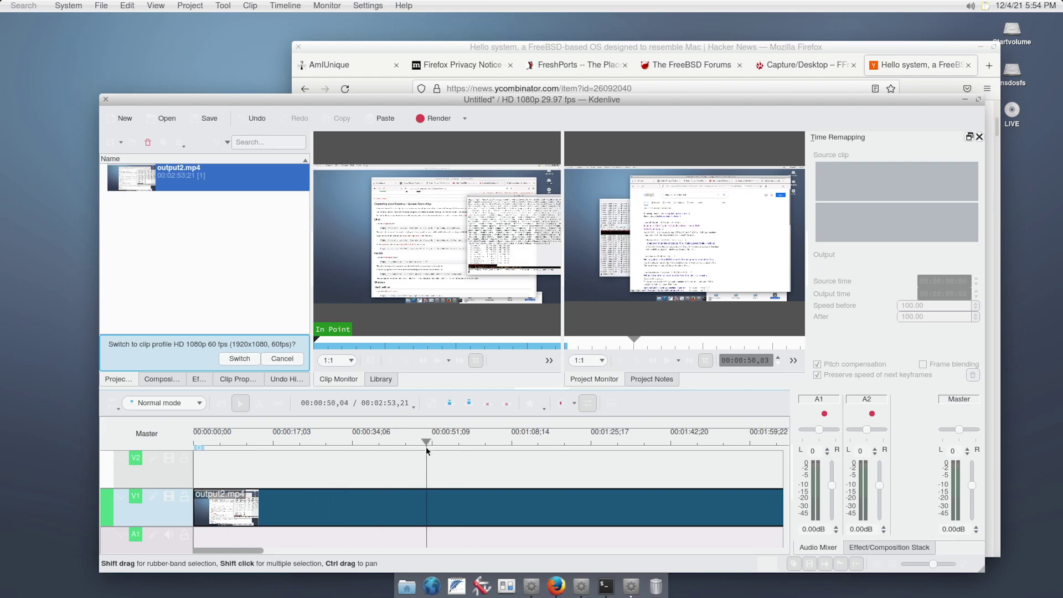
double_click(645, 99)
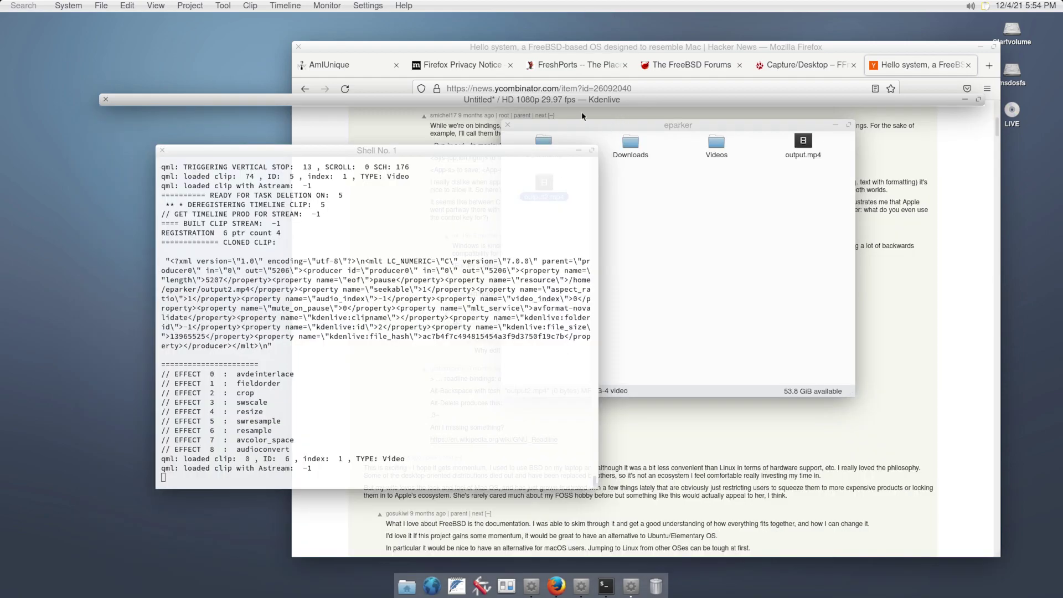
double_click(589, 98)
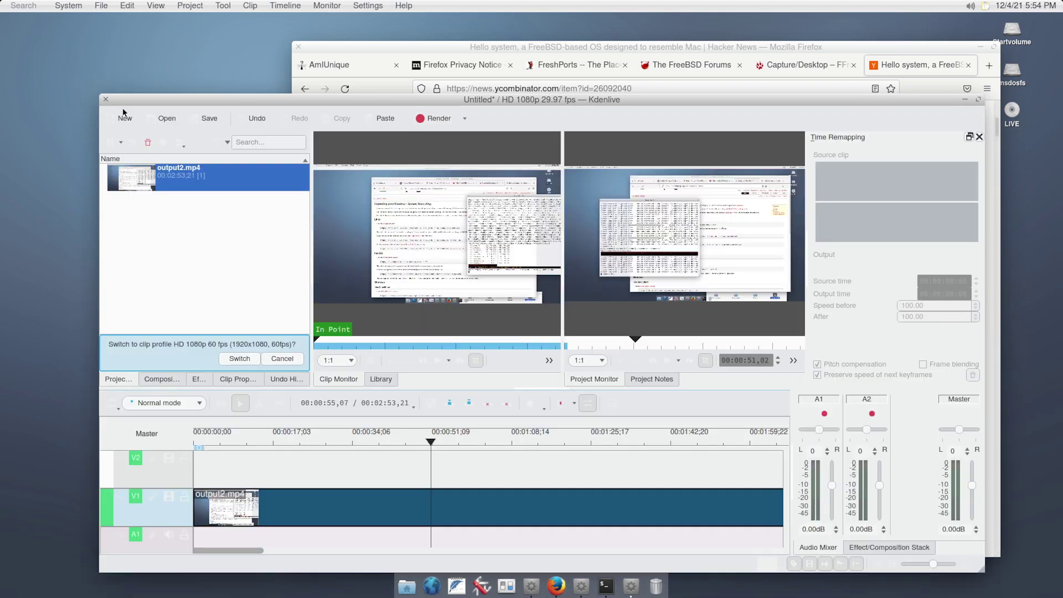
left_click(977, 99)
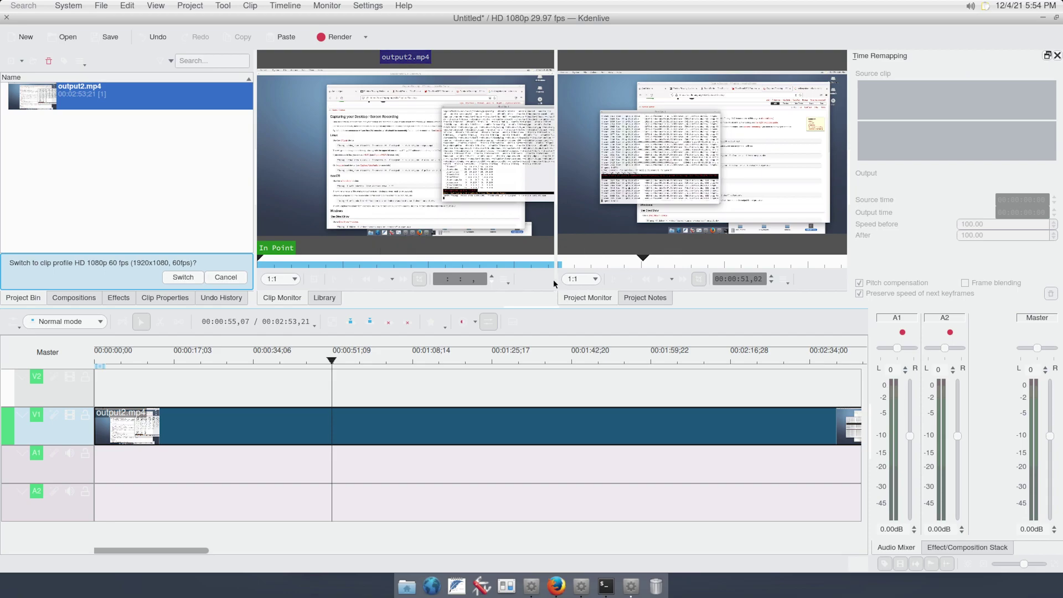
left_click_drag(554, 279, 349, 257)
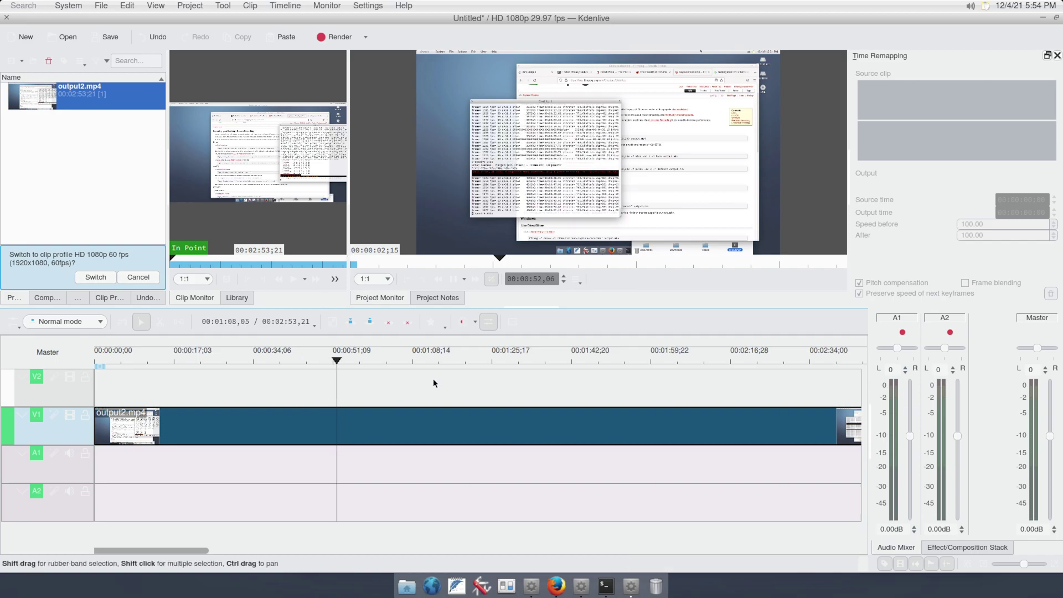
Pause, jump to about 1:42, resume playback, then jump back to about 17 seconds
key("space")
left_click_drag(399, 347, 571, 359)
key("space")
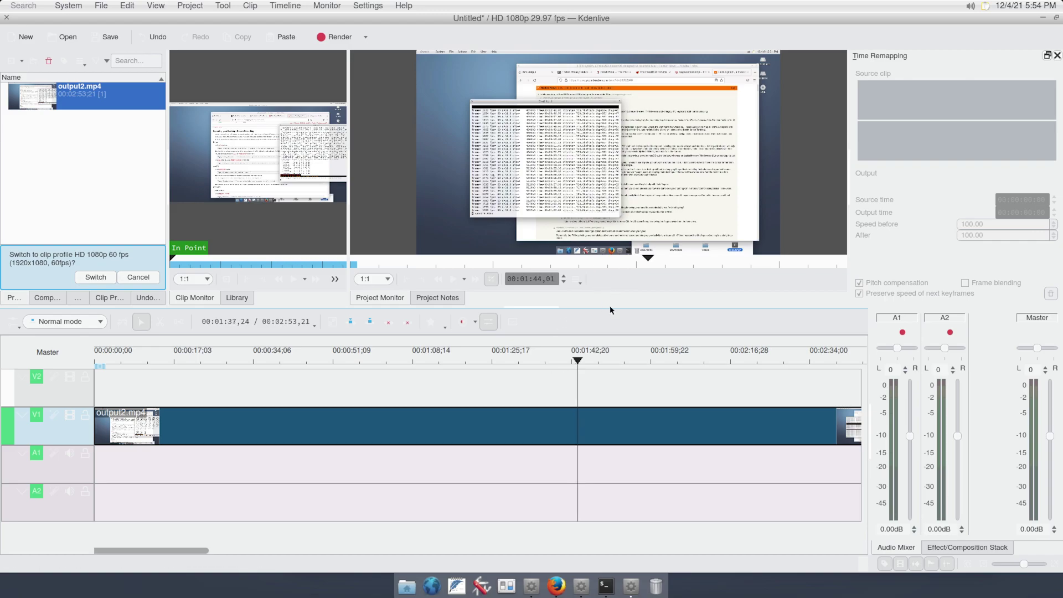
left_click(172, 349)
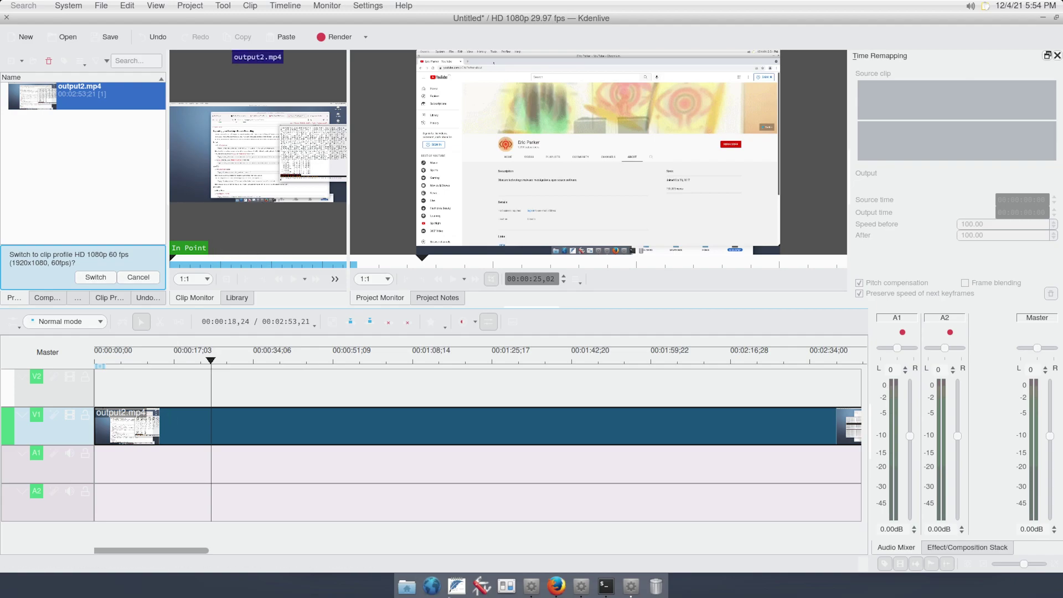
Search Google for 'virtualbox bsd' in Firefox and open the VirtualBox - FreeBSD Wiki result
left_click(565, 583)
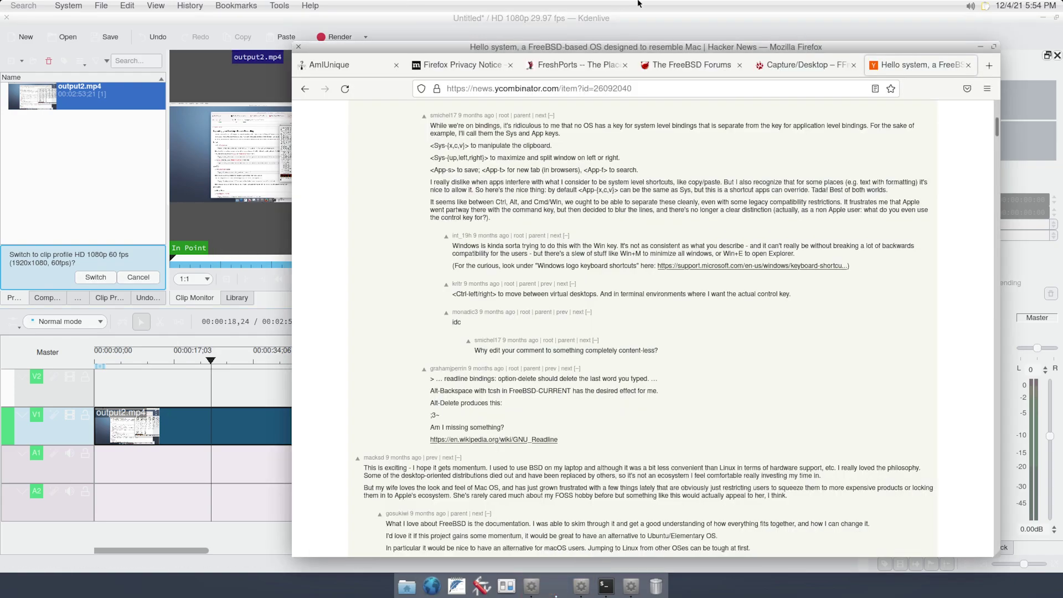
left_click(629, 84)
type("virtualbox v")
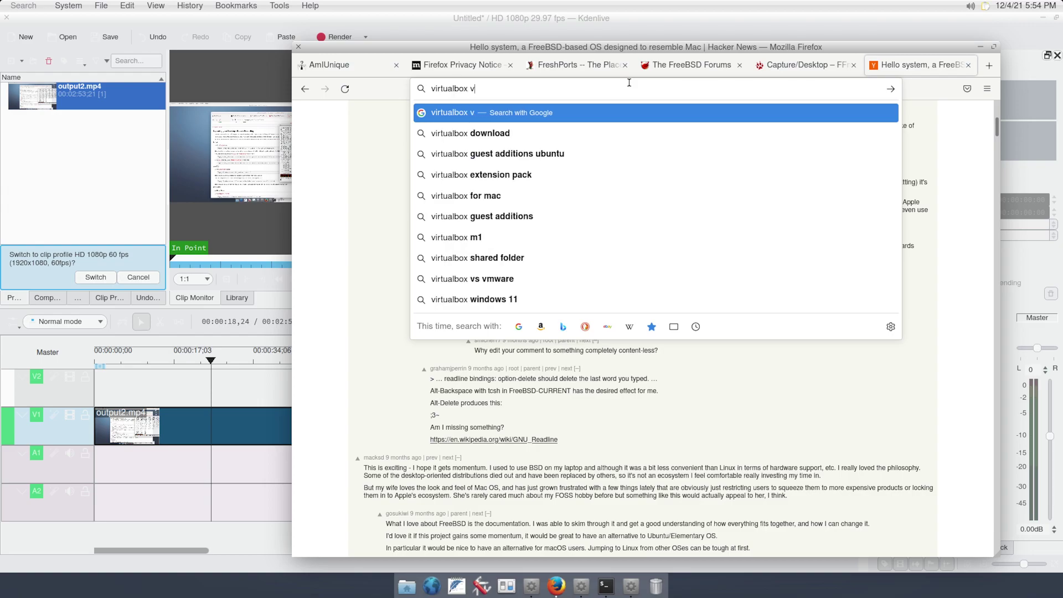
key("BackSpace")
type("bsd")
key("Return")
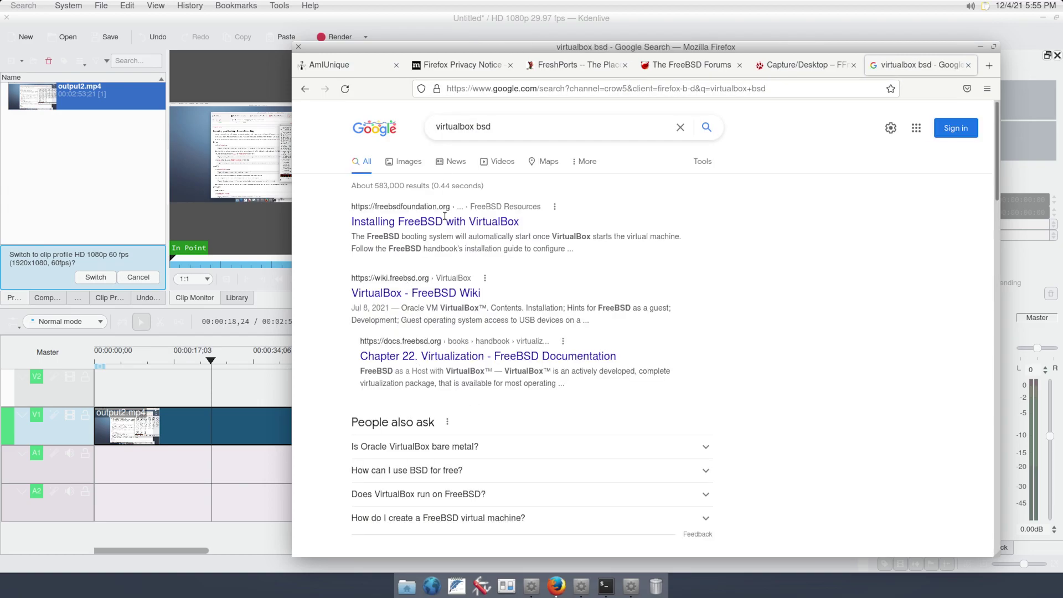
left_click(455, 285)
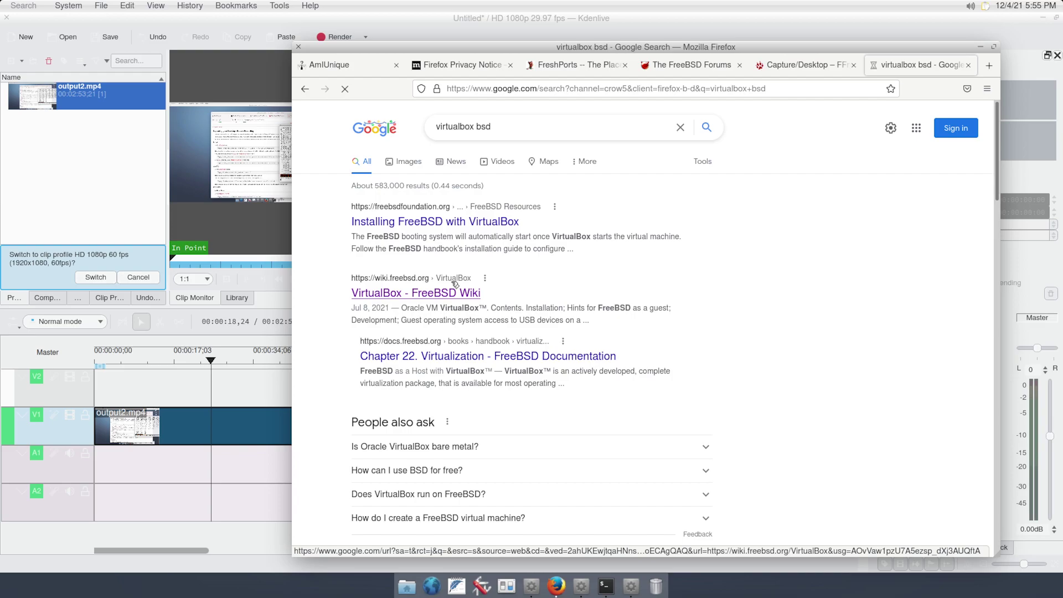